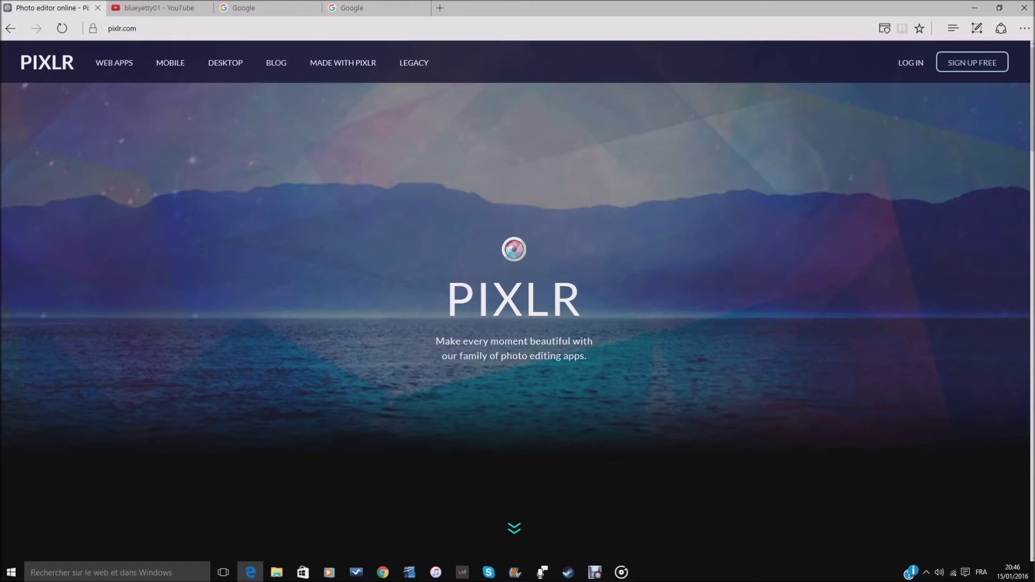
{"action": "scroll", "coordinate": [514, 302], "scroll_direction": "down", "scroll_amount": 3}
{"action": "scroll", "coordinate": [514, 302], "scroll_direction": "up", "scroll_amount": 3}
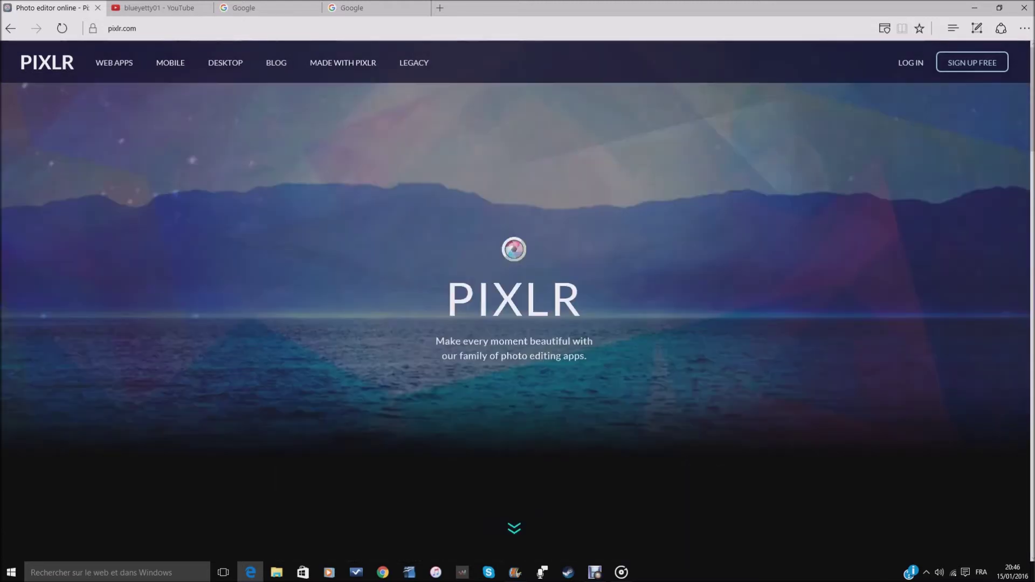
{"action": "scroll", "coordinate": [514, 302], "scroll_direction": "down", "scroll_amount": 3}
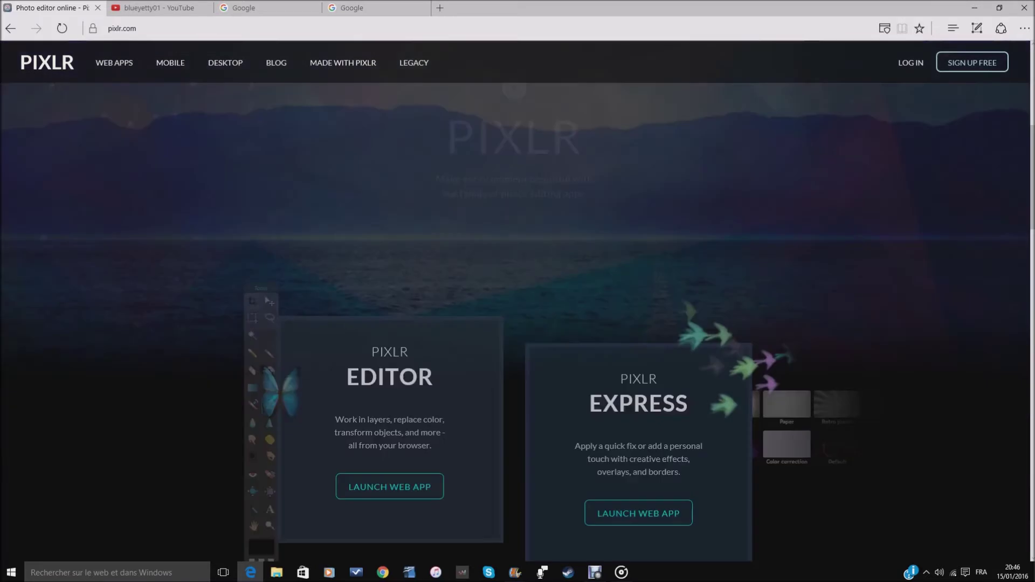
{"action": "scroll", "coordinate": [514, 302], "scroll_direction": "up", "scroll_amount": 3}
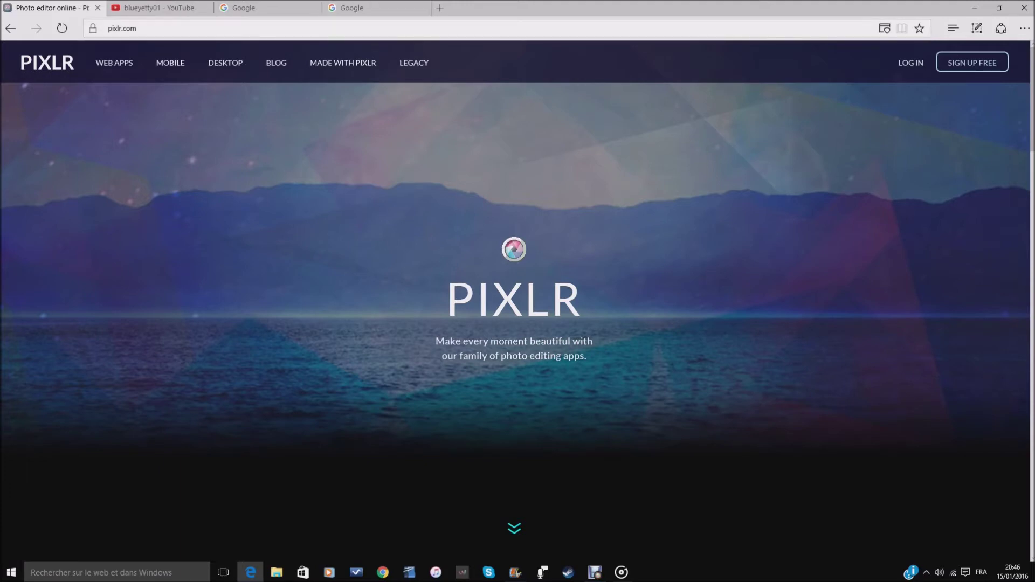
- Search Google for "pixlr express" and return to the Google start page
{"action": "left_click", "coordinate": [372, 8]}
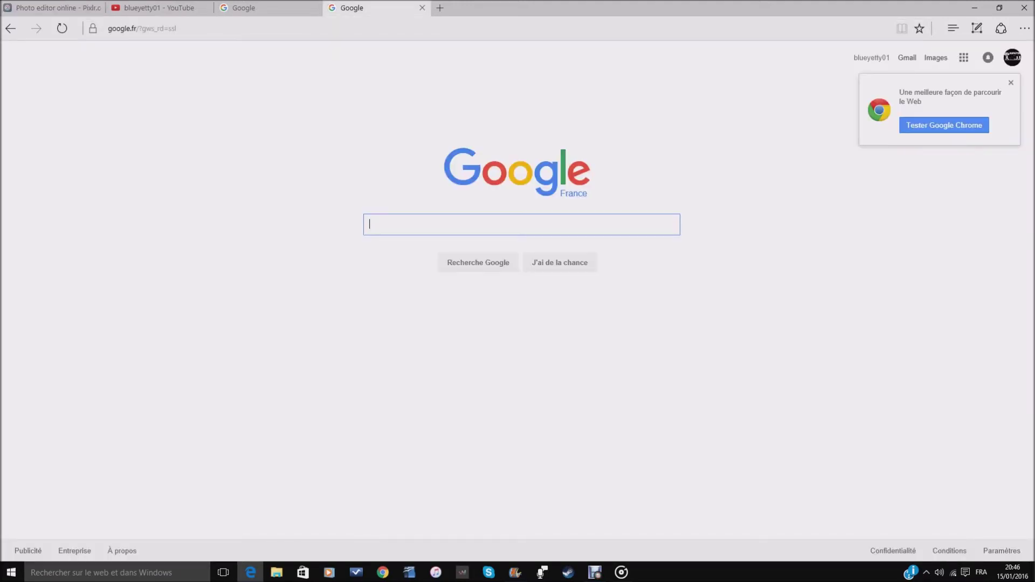
{"action": "type", "text": "pixel"}
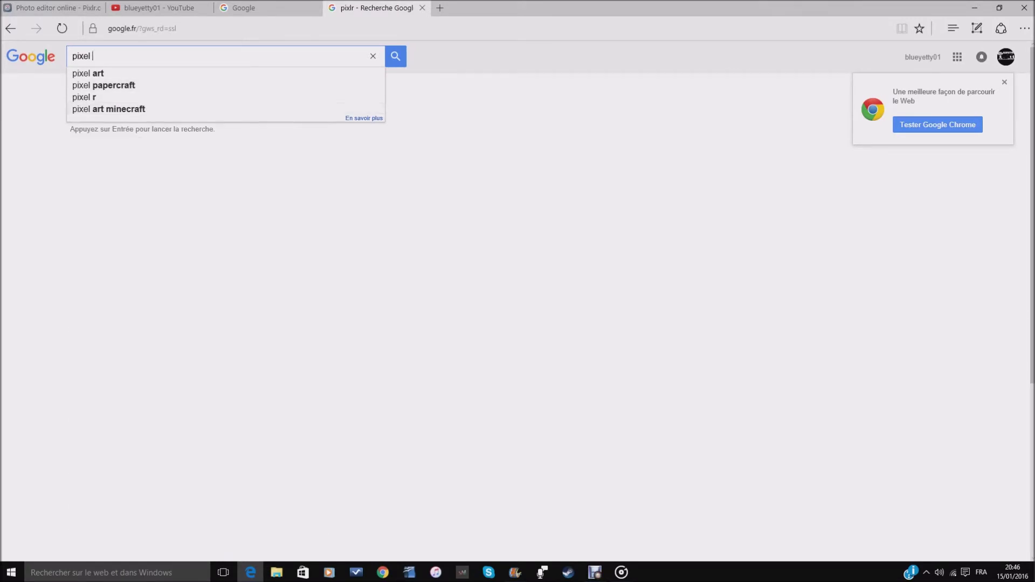
{"action": "type", "text": " ex"}
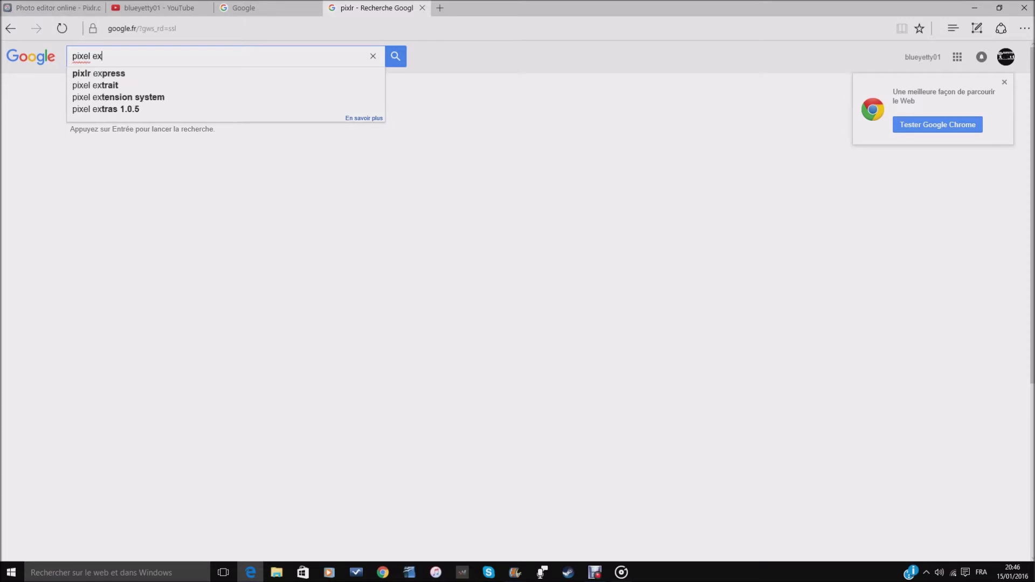
{"action": "left_click", "coordinate": [151, 74]}
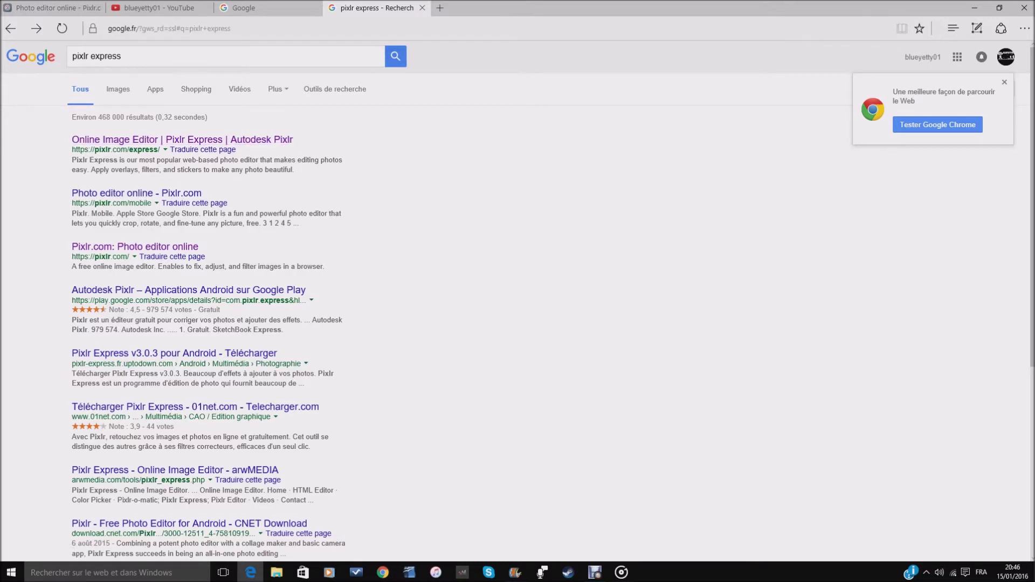
{"action": "mouse_move", "coordinate": [52, 8]}
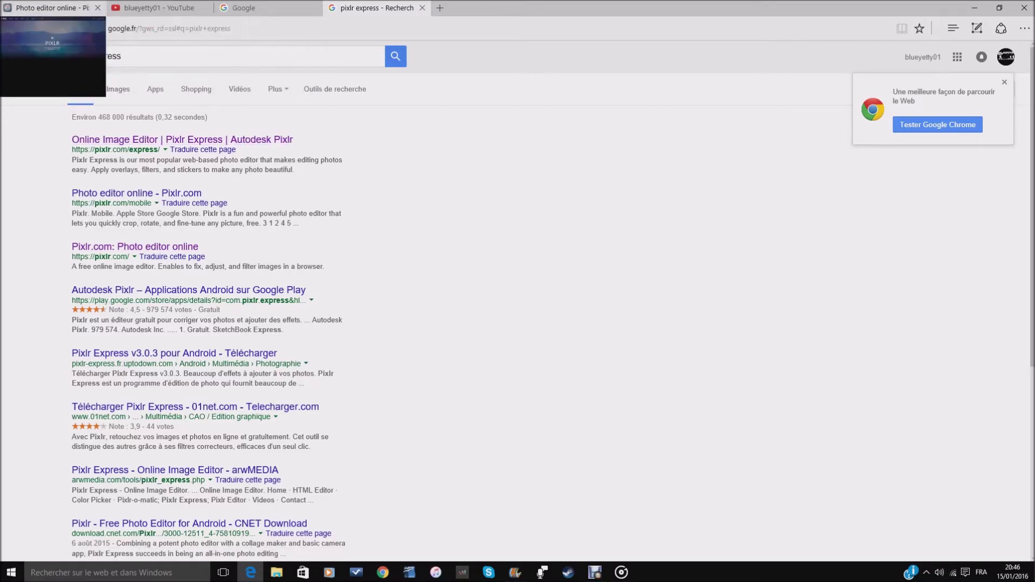
{"action": "left_click", "coordinate": [10, 28]}
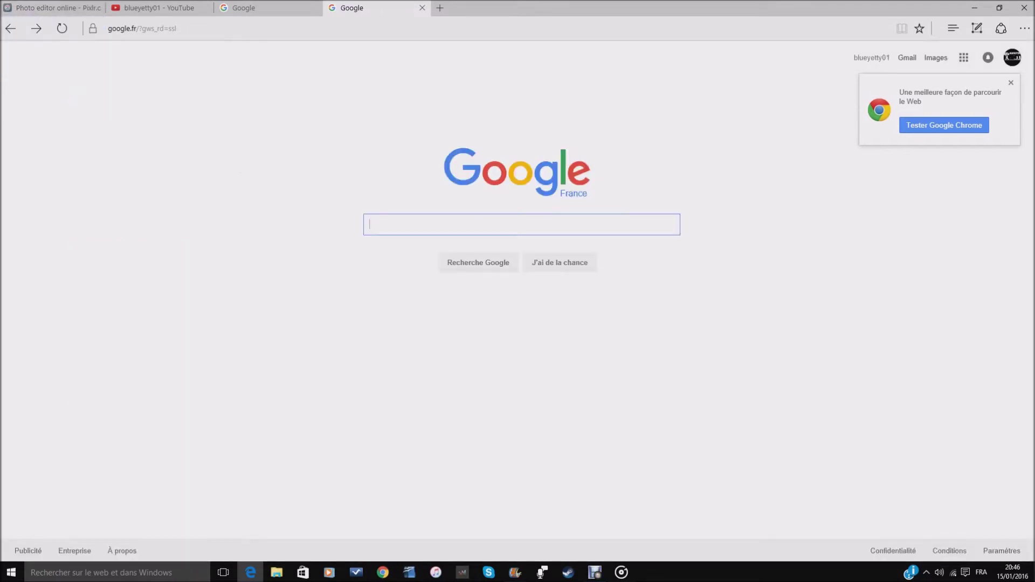
- Launch the Pixlr Express web app from the Pixlr home page and open the image "clase" from the Images folder
{"action": "left_click", "coordinate": [52, 8]}
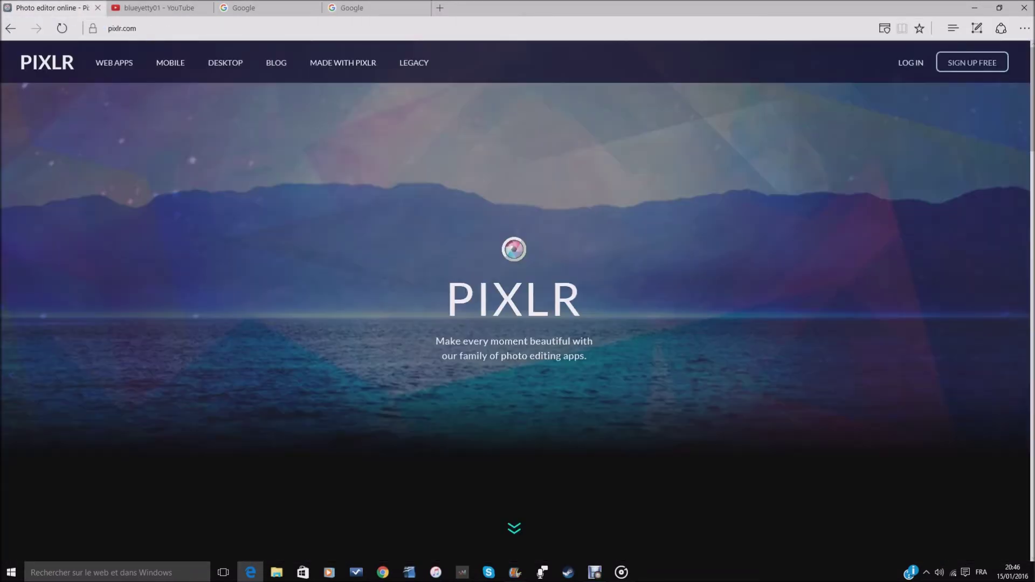
{"action": "scroll", "coordinate": [516, 302], "scroll_direction": "down", "scroll_amount": 5}
{"action": "scroll", "coordinate": [516, 301], "scroll_direction": "up", "scroll_amount": 5}
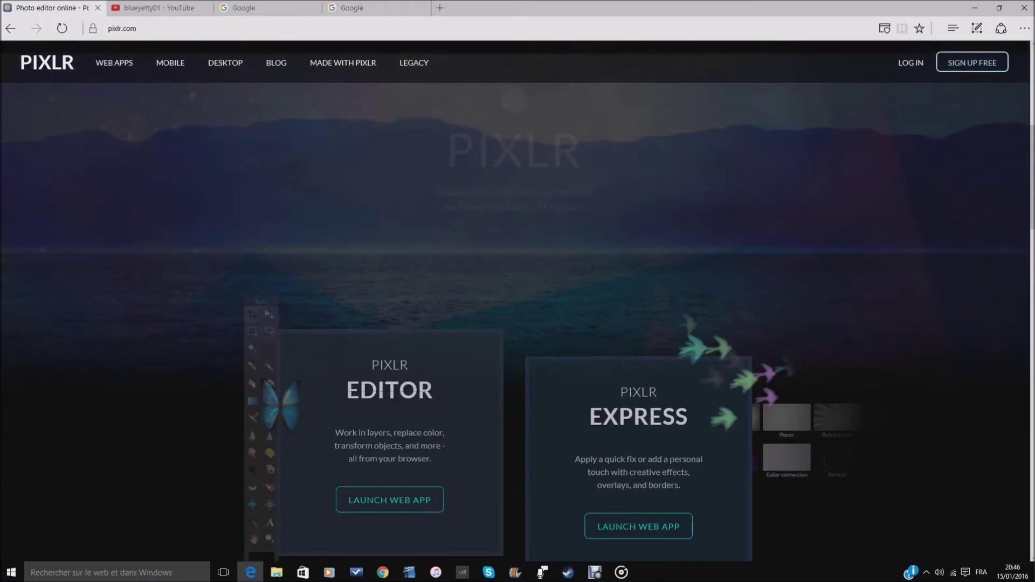
{"action": "scroll", "coordinate": [518, 302], "scroll_direction": "down", "scroll_amount": 3}
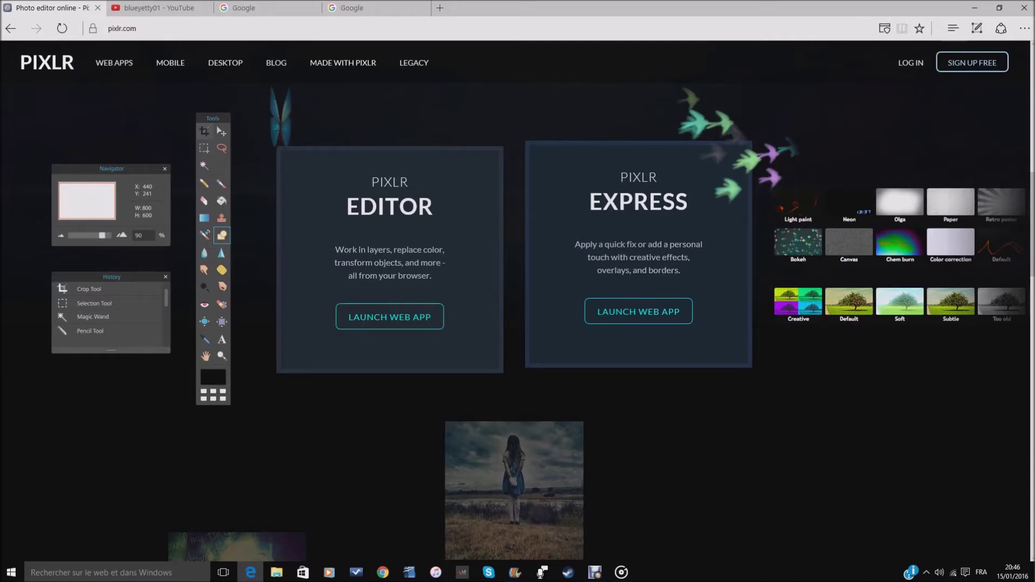
{"action": "left_click", "coordinate": [638, 312]}
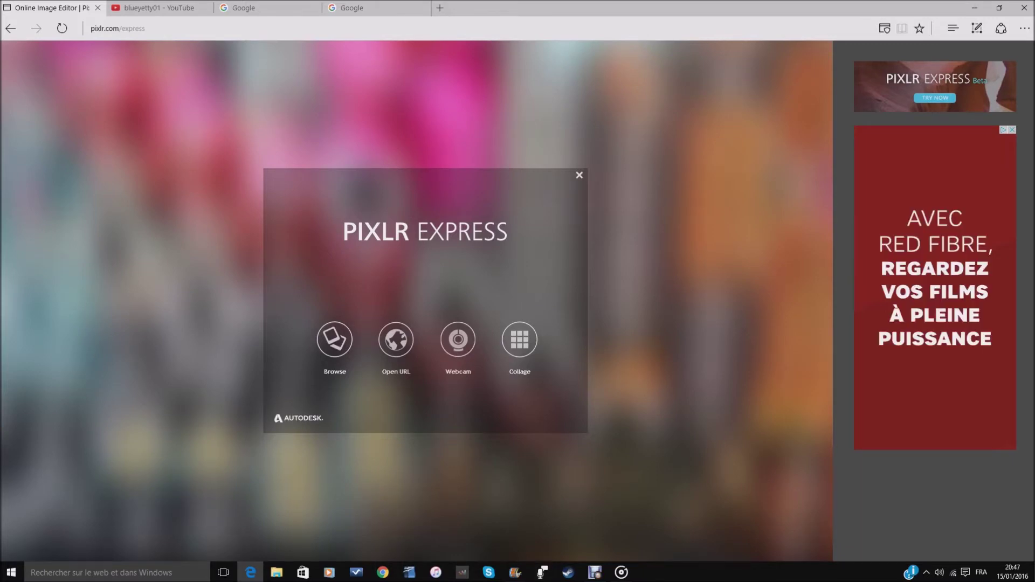
{"action": "left_click", "coordinate": [335, 339]}
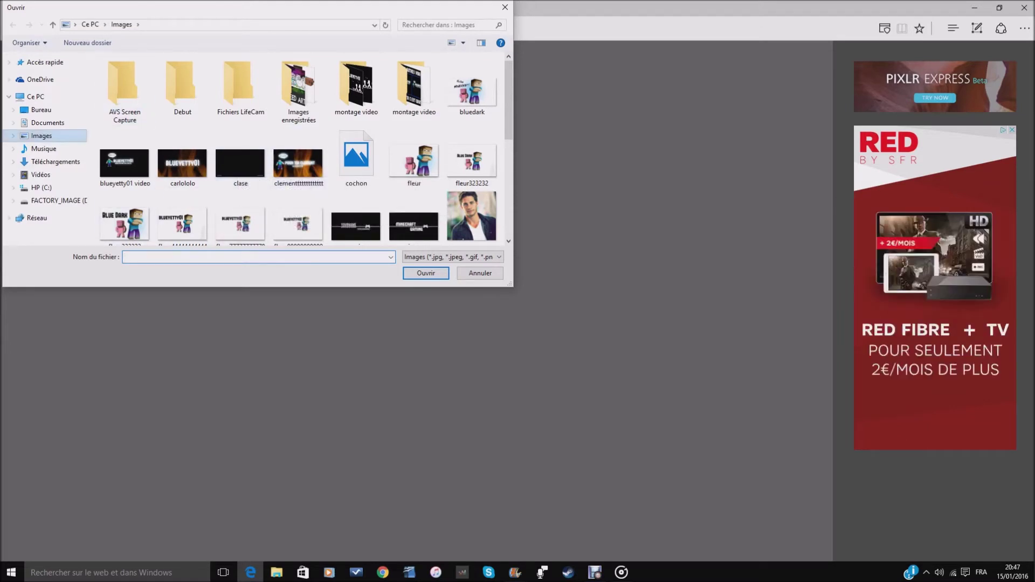
{"action": "double_click", "coordinate": [240, 163]}
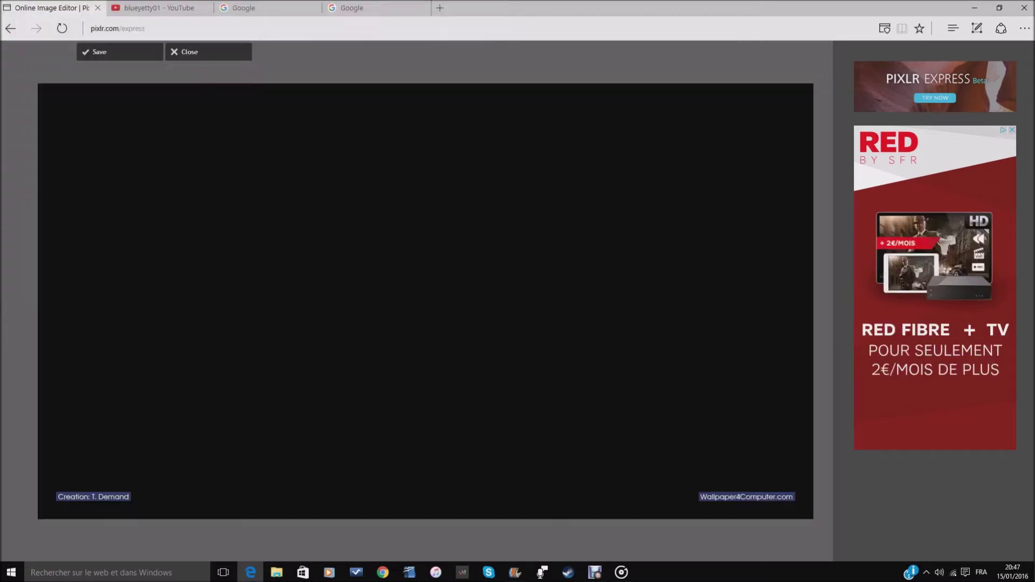
- Look up "fond noir 2560 x 1440" in Google Images and go back to the Google start page
{"action": "left_click", "coordinate": [264, 8]}
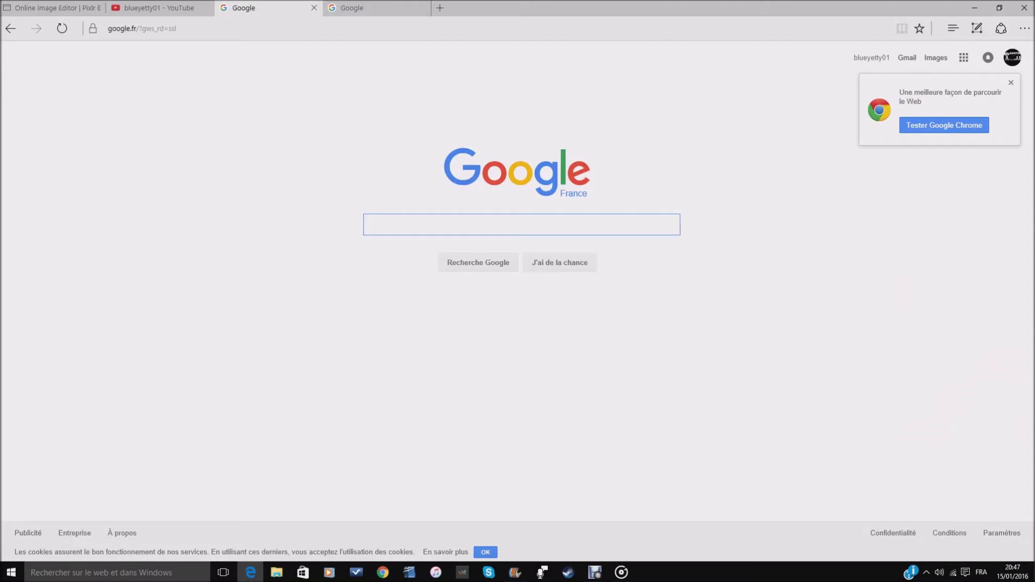
{"action": "type", "text": "f"}
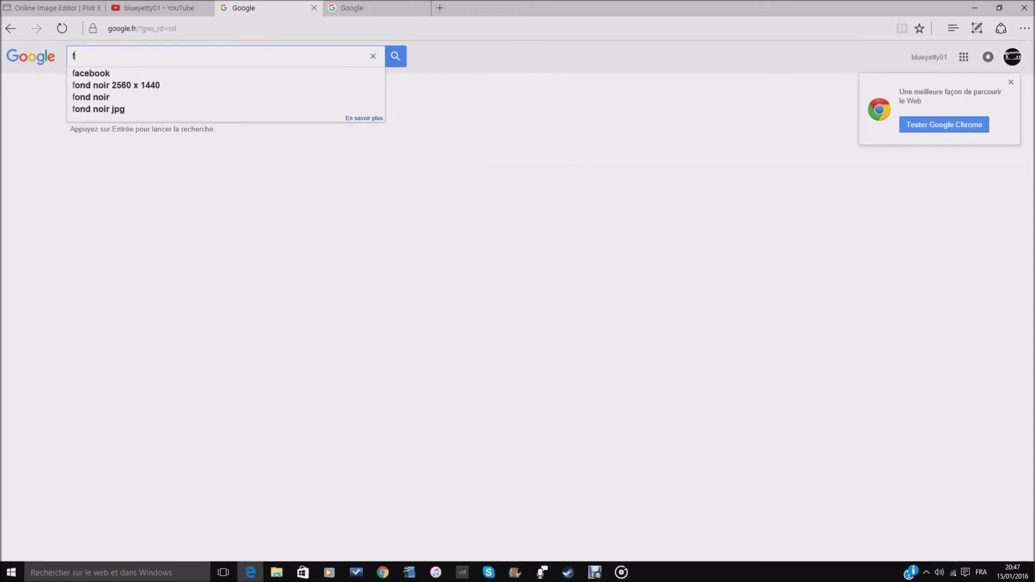
{"action": "type", "text": "ond "}
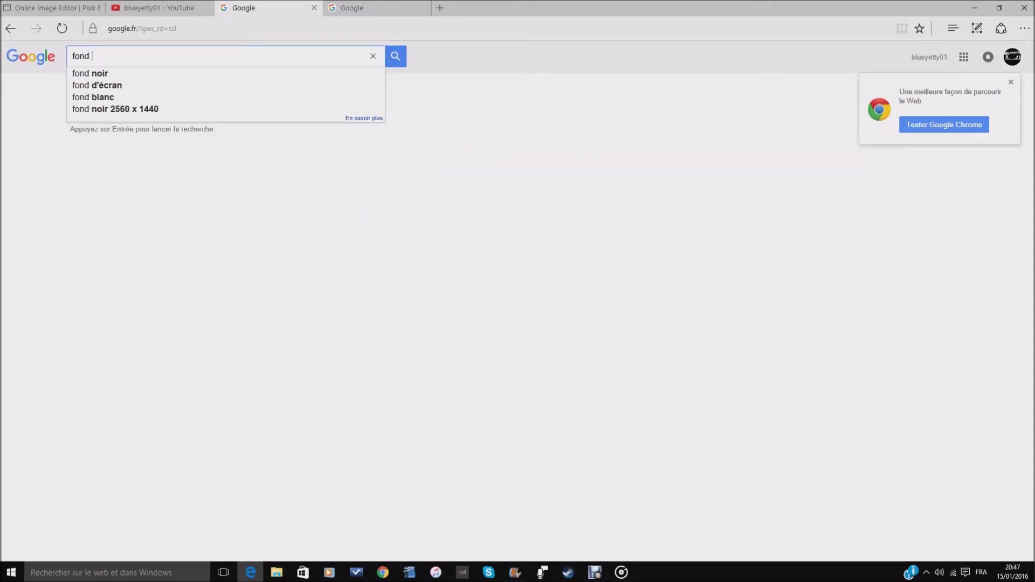
{"action": "type", "text": "noir"}
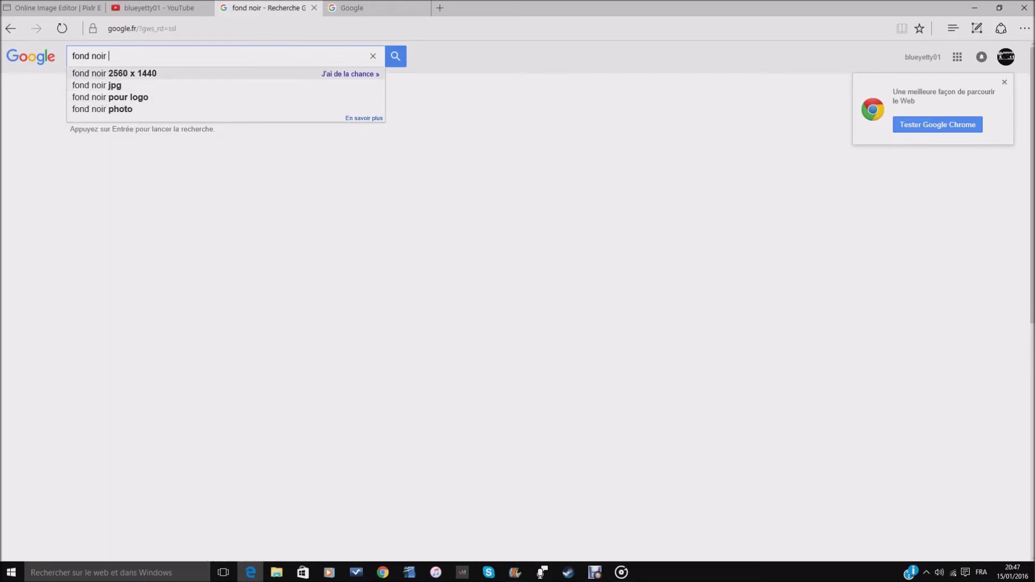
{"action": "left_click", "coordinate": [115, 74]}
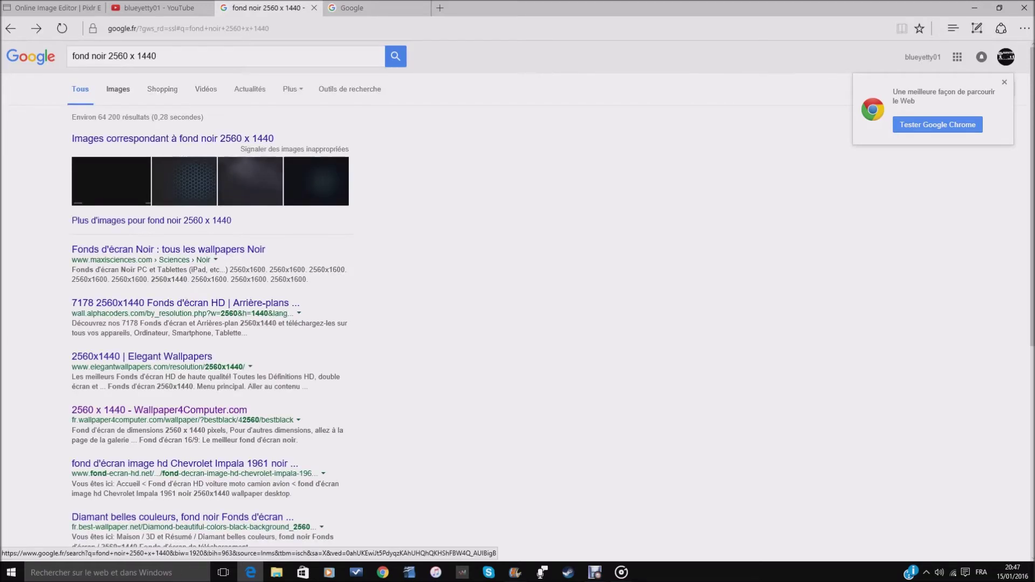
{"action": "left_click", "coordinate": [118, 89]}
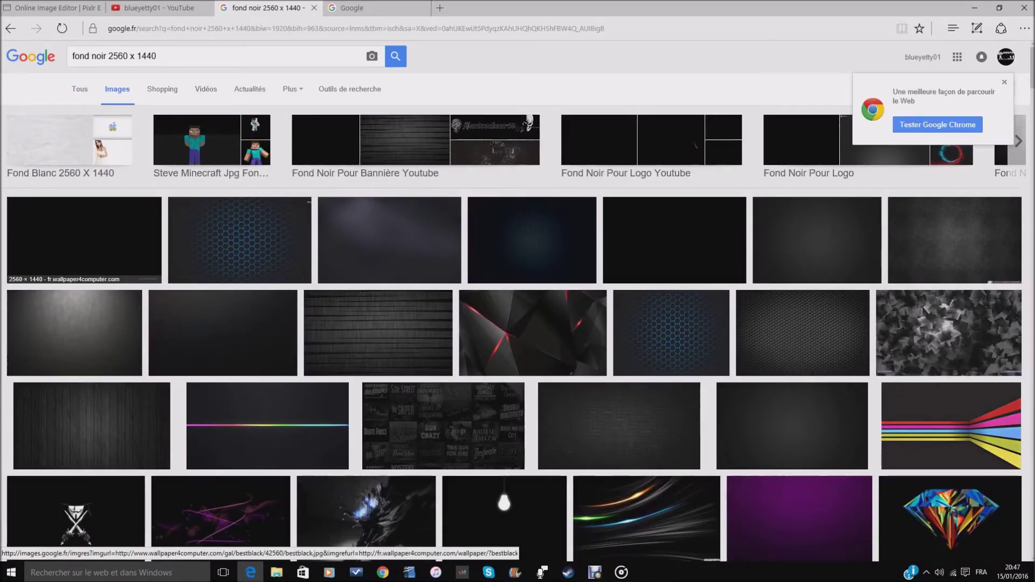
{"action": "left_click", "coordinate": [10, 28]}
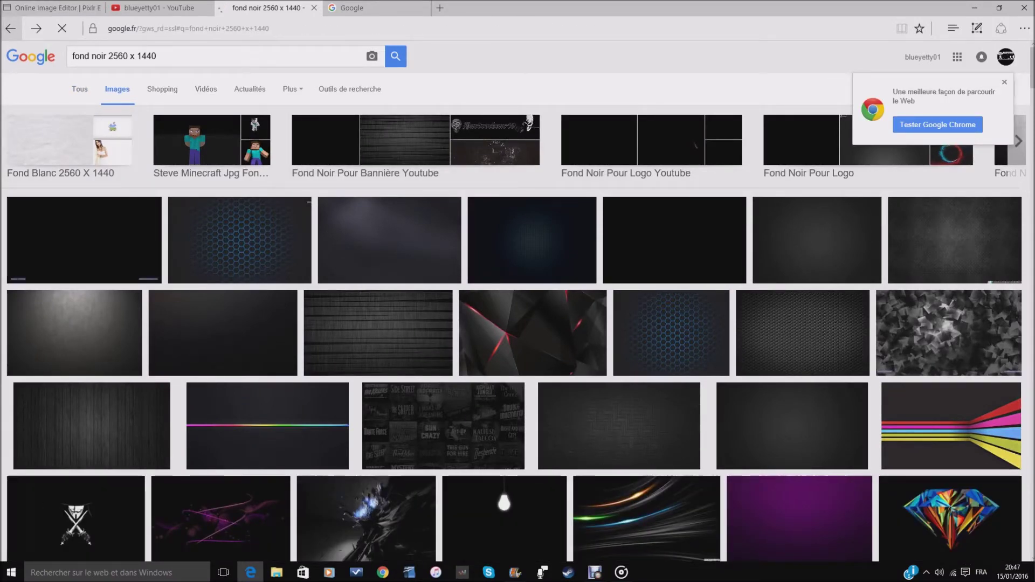
{"action": "left_click", "coordinate": [11, 28]}
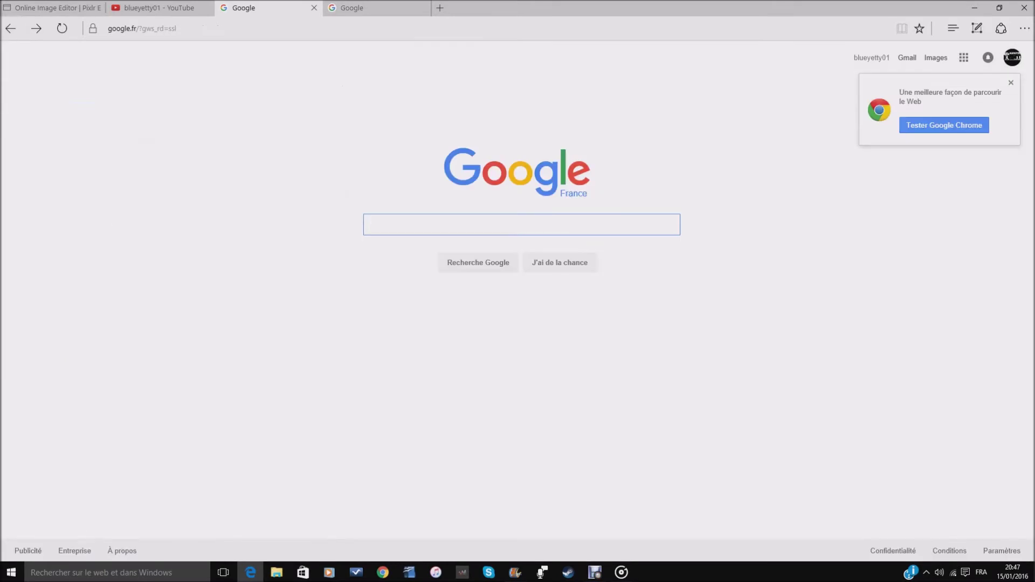
- In Pixlr Express, paint over both watermark labels at the image's lower corners with a black Doodle brush of size 245 and apply it
{"action": "left_click", "coordinate": [48, 7]}
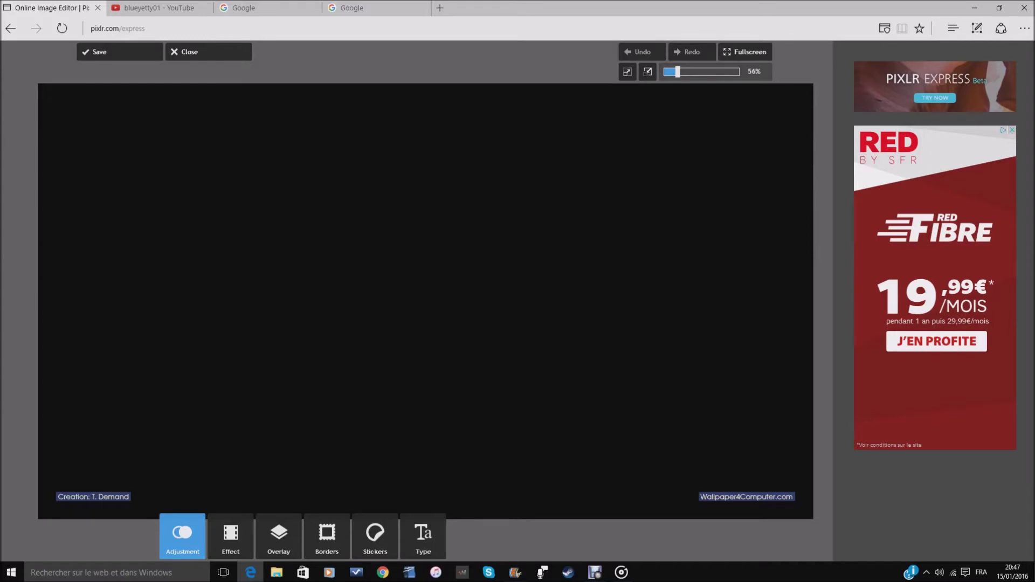
{"action": "left_click", "coordinate": [182, 537]}
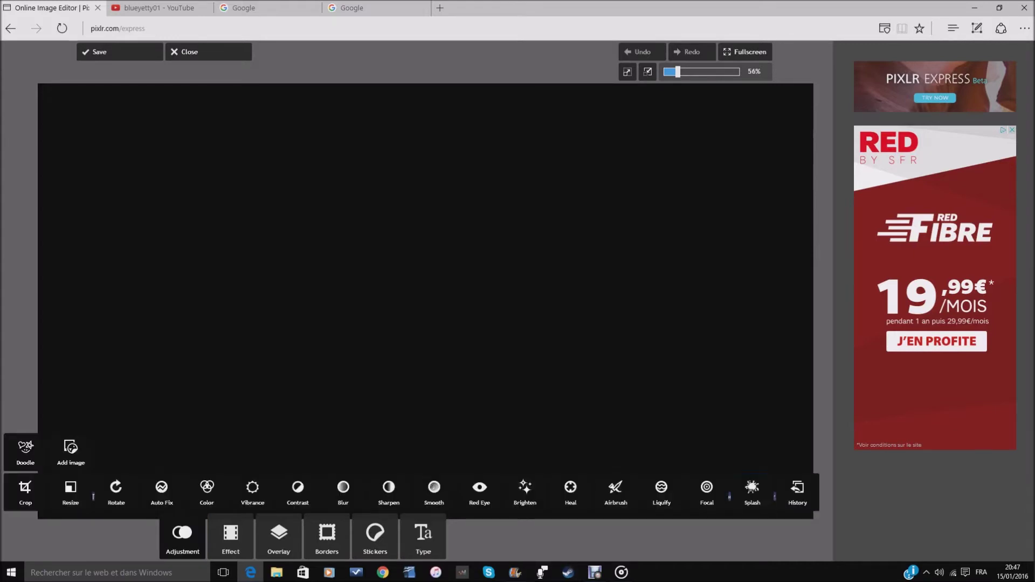
{"action": "left_click", "coordinate": [182, 536]}
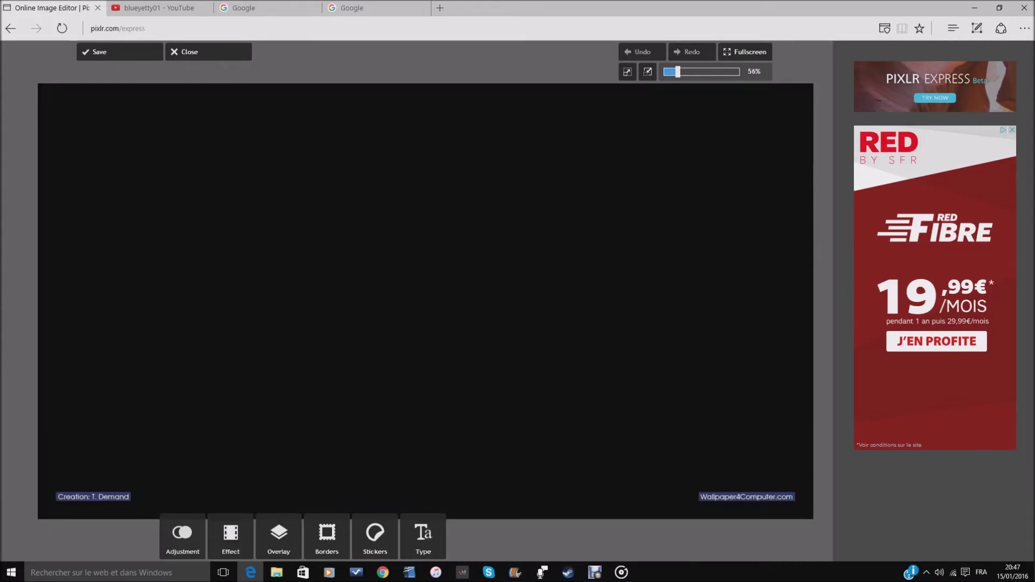
{"action": "left_click", "coordinate": [182, 535]}
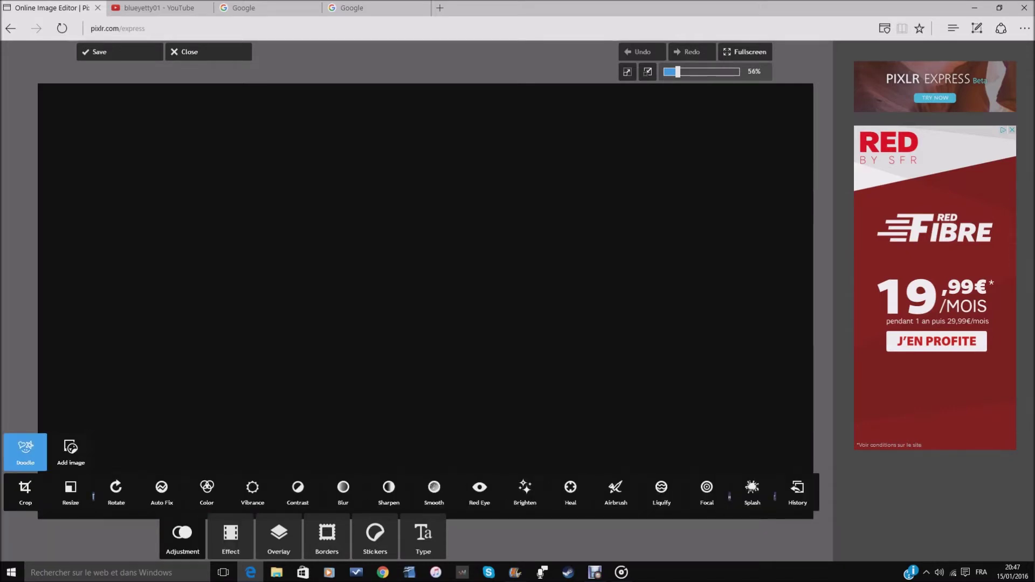
{"action": "left_click", "coordinate": [25, 451]}
{"action": "left_click_drag", "start_coordinate": [384, 547], "coordinate": [459, 547]}
{"action": "left_click", "coordinate": [490, 536]}
{"action": "left_click", "coordinate": [500, 508]}
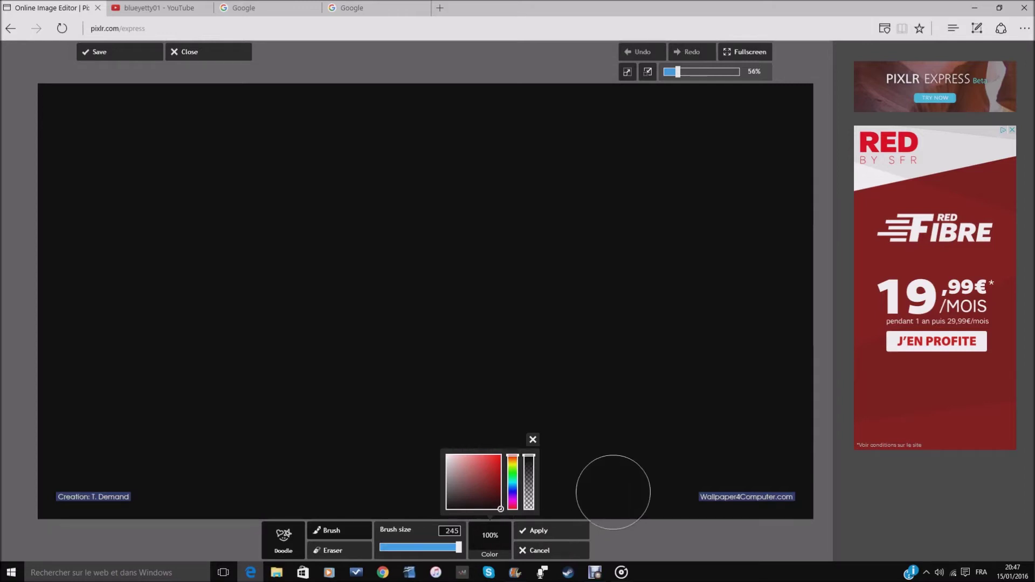
{"action": "mouse_move", "coordinate": [593, 474]}
{"action": "left_mouse_down"}
{"action": "mouse_move", "coordinate": [762, 481]}
{"action": "mouse_move", "coordinate": [787, 501]}
{"action": "left_mouse_up"}
{"action": "mouse_move", "coordinate": [524, 348]}
{"action": "left_mouse_down"}
{"action": "mouse_move", "coordinate": [223, 341]}
{"action": "mouse_move", "coordinate": [189, 487]}
{"action": "mouse_move", "coordinate": [99, 492]}
{"action": "left_mouse_up"}
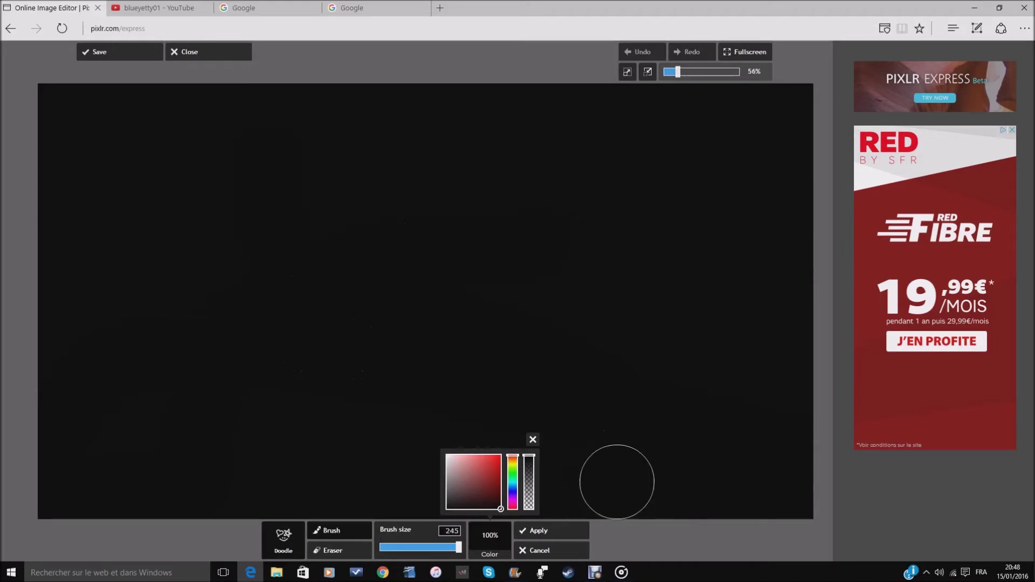
{"action": "left_click", "coordinate": [544, 530]}
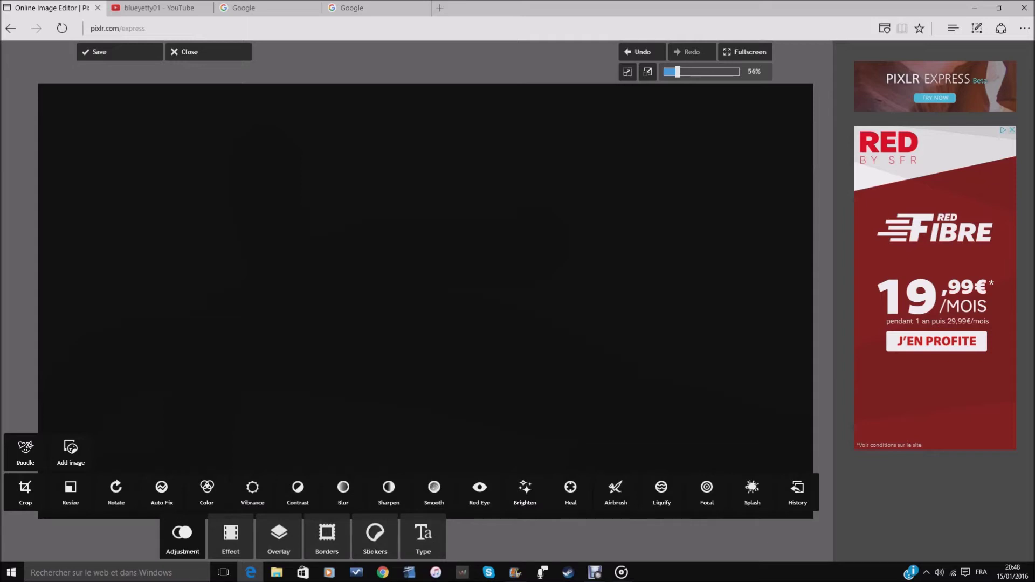
- Search Google Images for "steve minecraft jpg"
{"action": "left_click", "coordinate": [243, 7]}
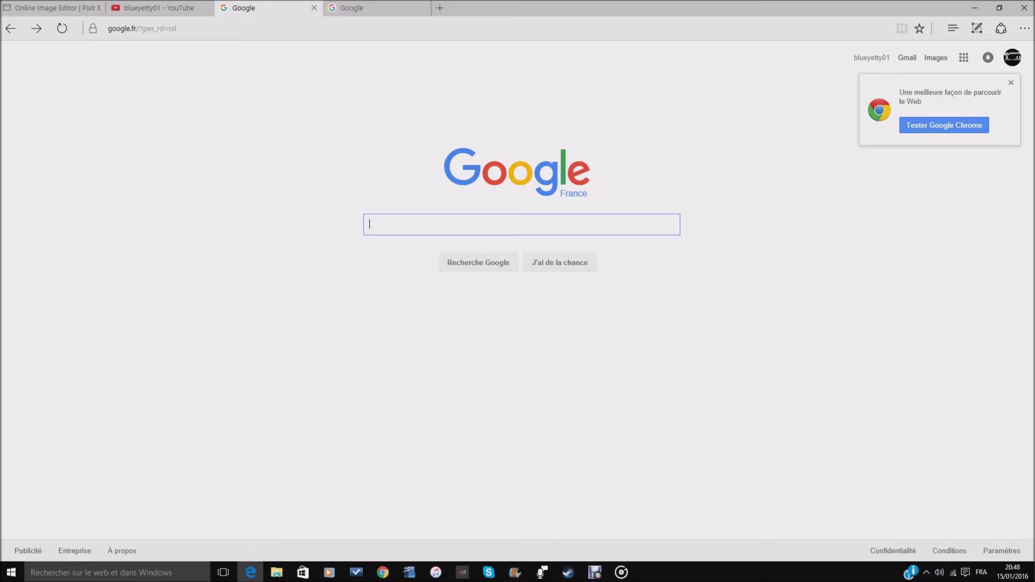
{"action": "type", "text": "s"}
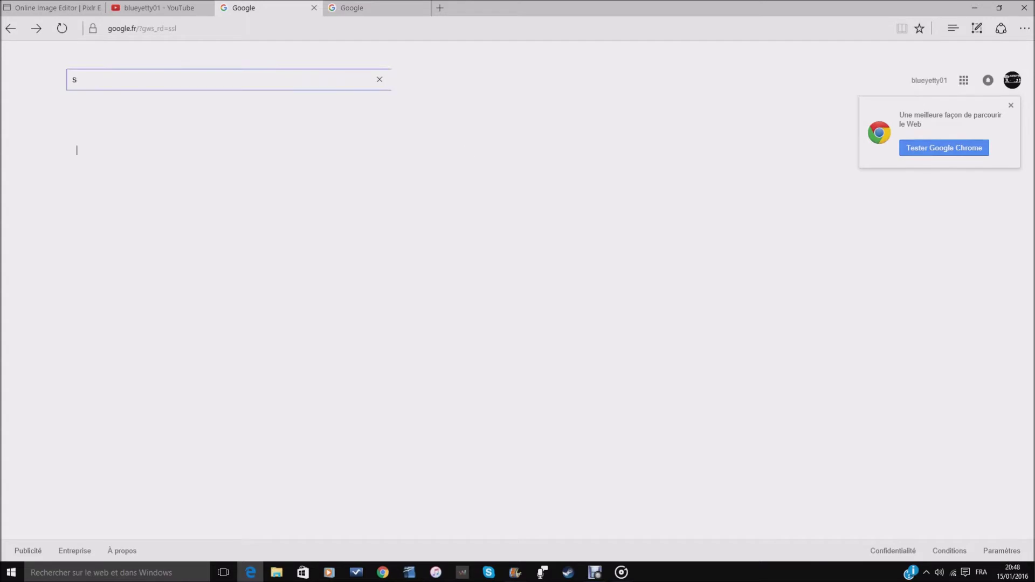
{"action": "type", "text": "teve"}
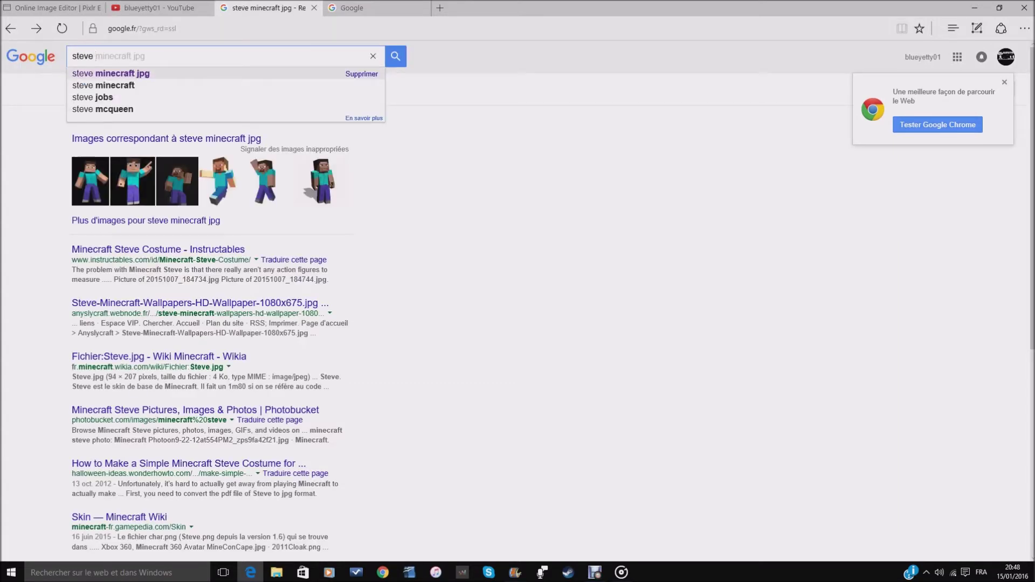
{"action": "left_click", "coordinate": [111, 74]}
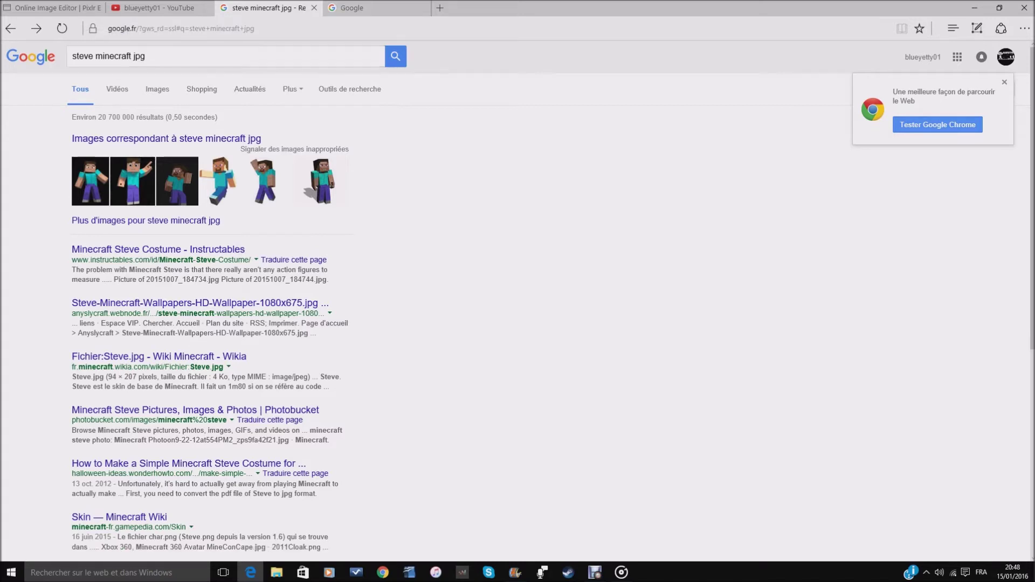
{"action": "left_click", "coordinate": [157, 90]}
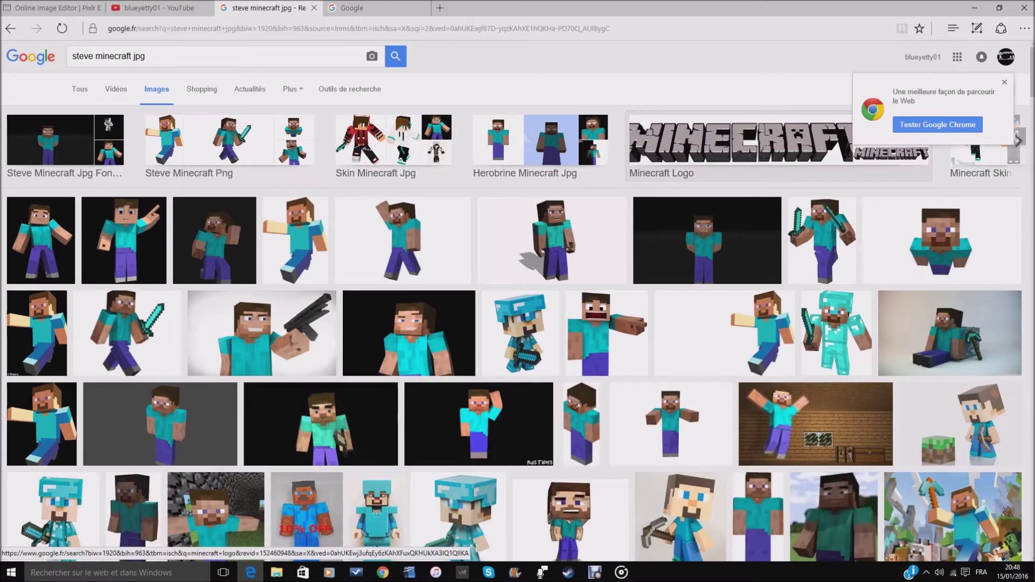
- Look through the Steve Minecraft picture results and return to the Google start page
{"action": "scroll", "coordinate": [520, 226], "scroll_direction": "down", "scroll_amount": 2}
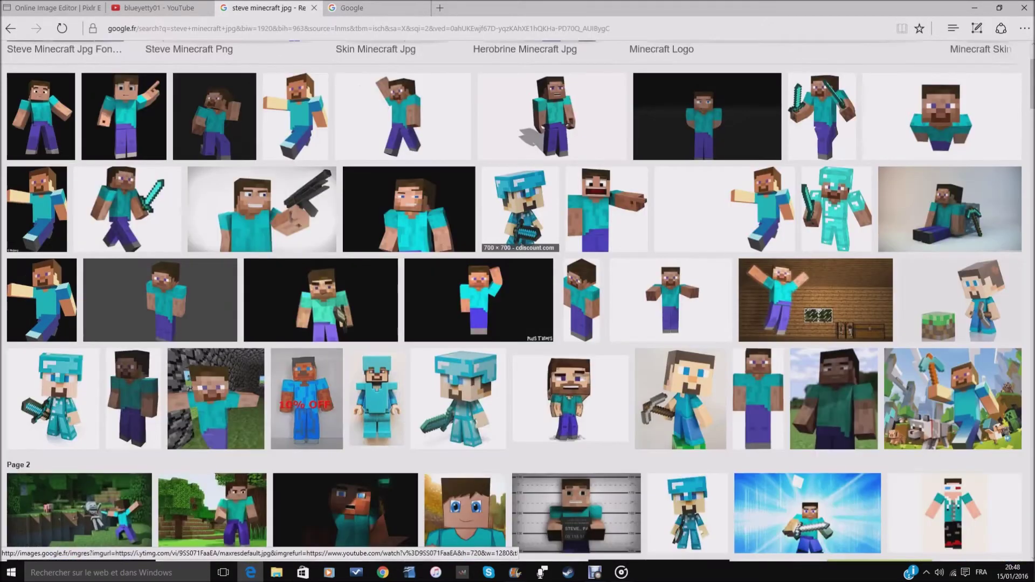
{"action": "scroll", "coordinate": [520, 227], "scroll_direction": "down", "scroll_amount": 1}
{"action": "scroll", "coordinate": [375, 458], "scroll_direction": "up", "scroll_amount": 1}
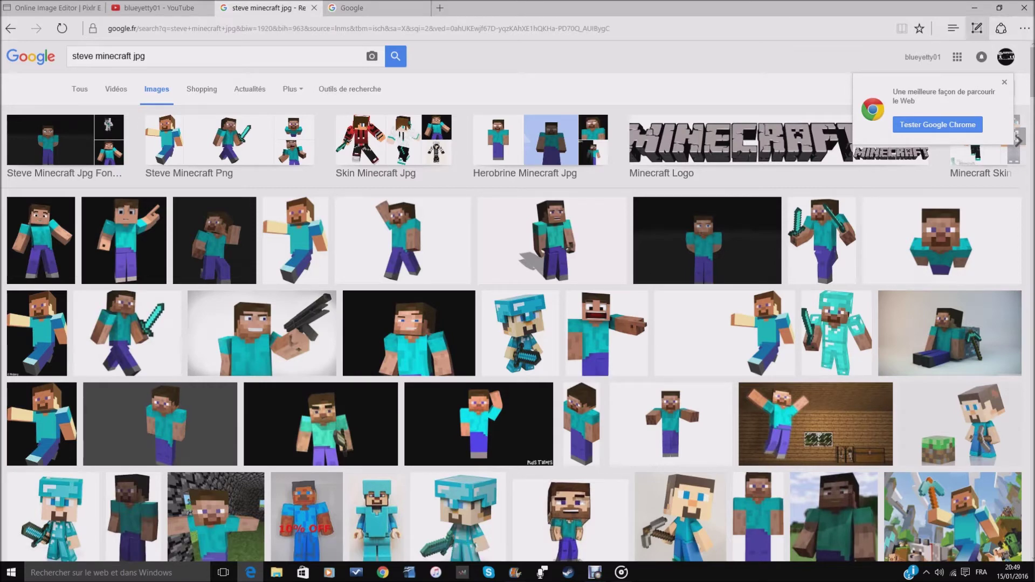
{"action": "left_click", "coordinate": [10, 29]}
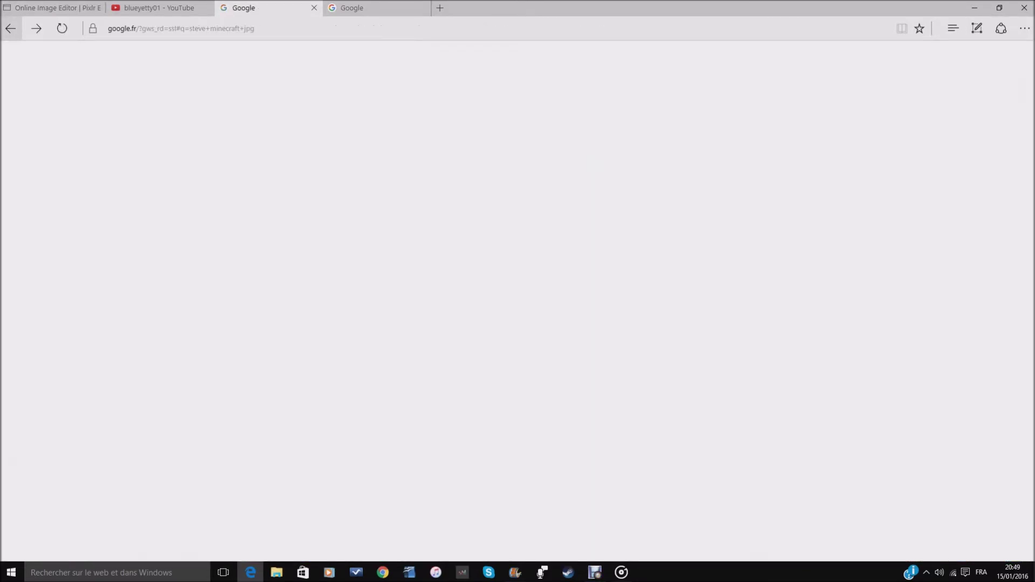
{"action": "left_click", "coordinate": [10, 28]}
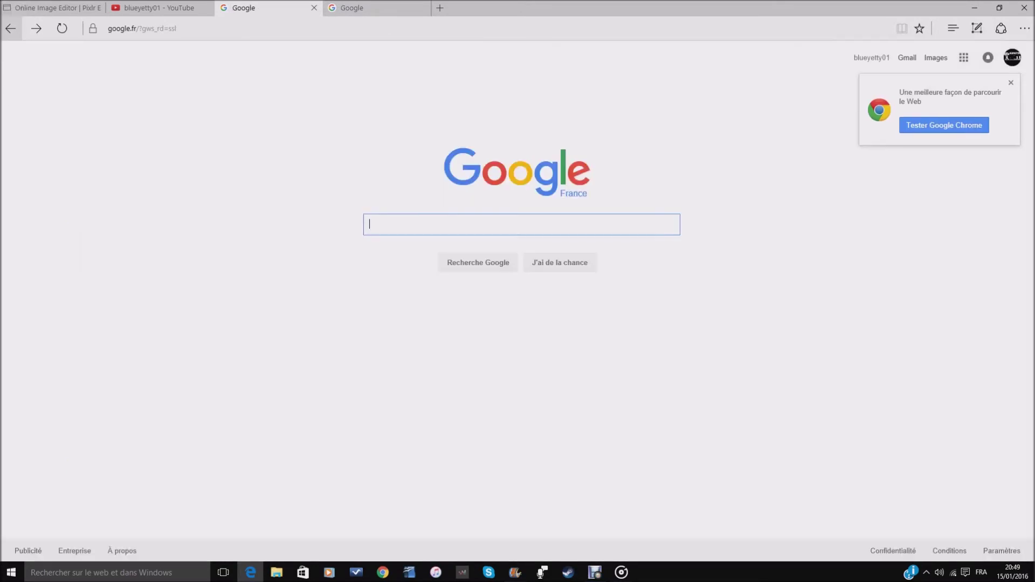
- In Pixlr Express, add the picture "minecraft-steve_3892071" from the Images folder onto the black background
{"action": "left_click", "coordinate": [52, 8]}
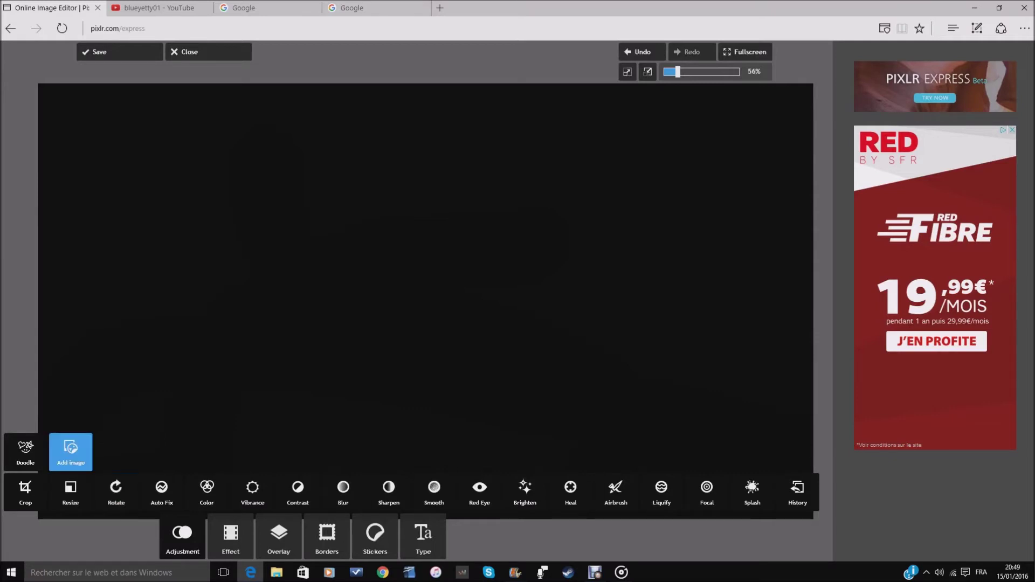
{"action": "left_click", "coordinate": [70, 450]}
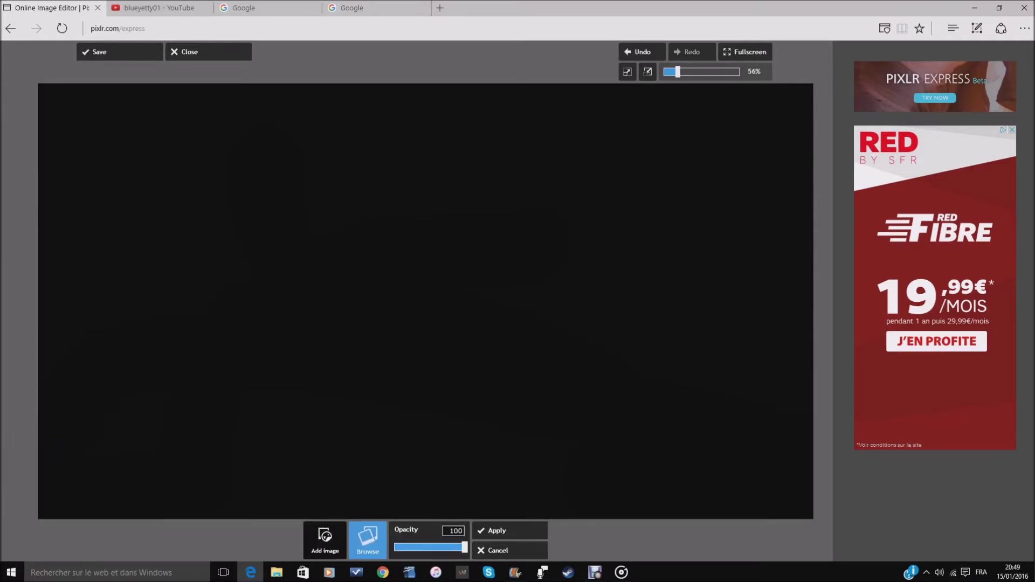
{"action": "left_click", "coordinate": [368, 540]}
{"action": "scroll", "coordinate": [240, 151], "scroll_direction": "down", "scroll_amount": 1}
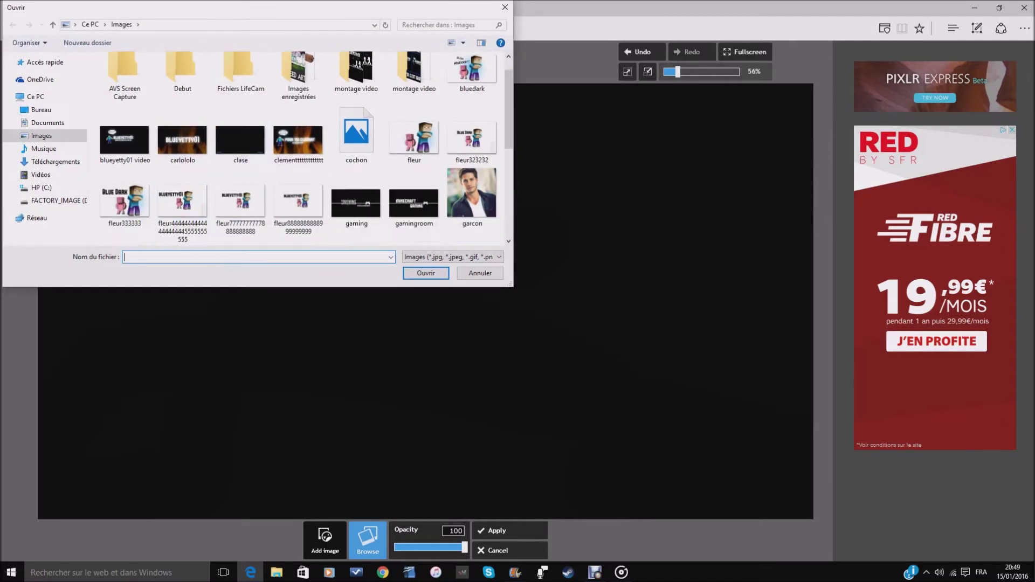
{"action": "scroll", "coordinate": [299, 151], "scroll_direction": "down", "scroll_amount": 5}
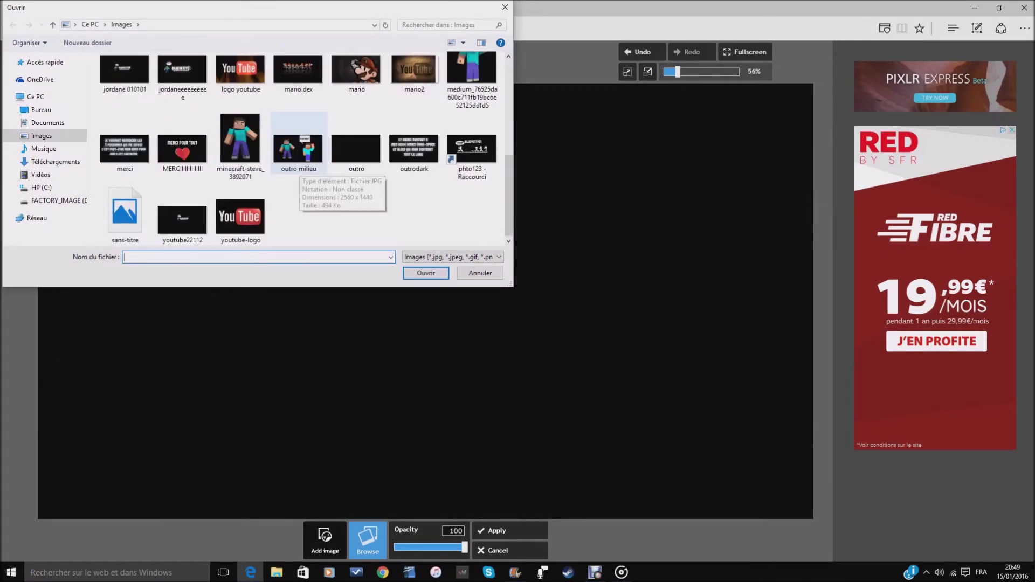
{"action": "scroll", "coordinate": [299, 151], "scroll_direction": "up", "scroll_amount": 3}
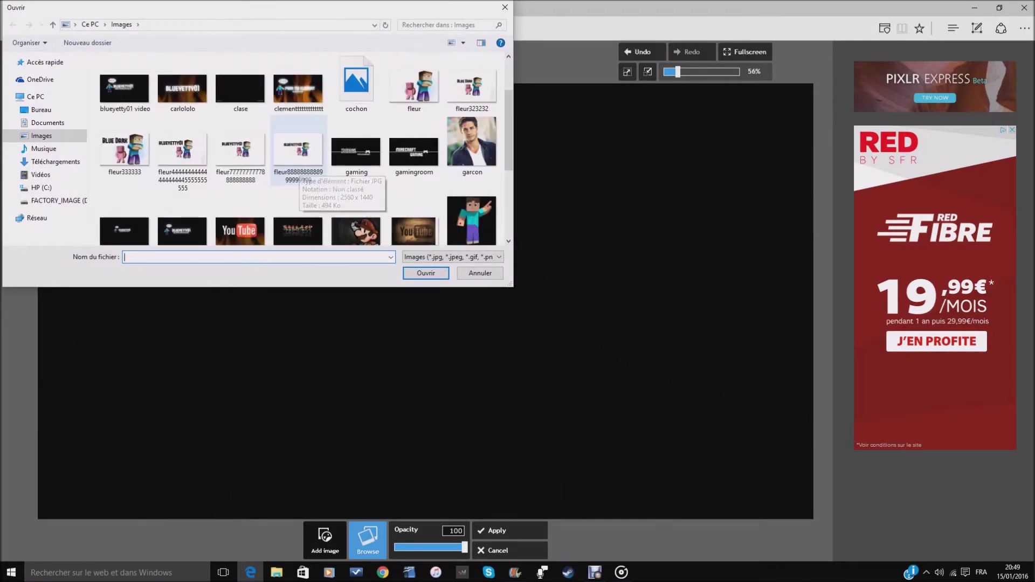
{"action": "scroll", "coordinate": [414, 140], "scroll_direction": "down", "scroll_amount": 2}
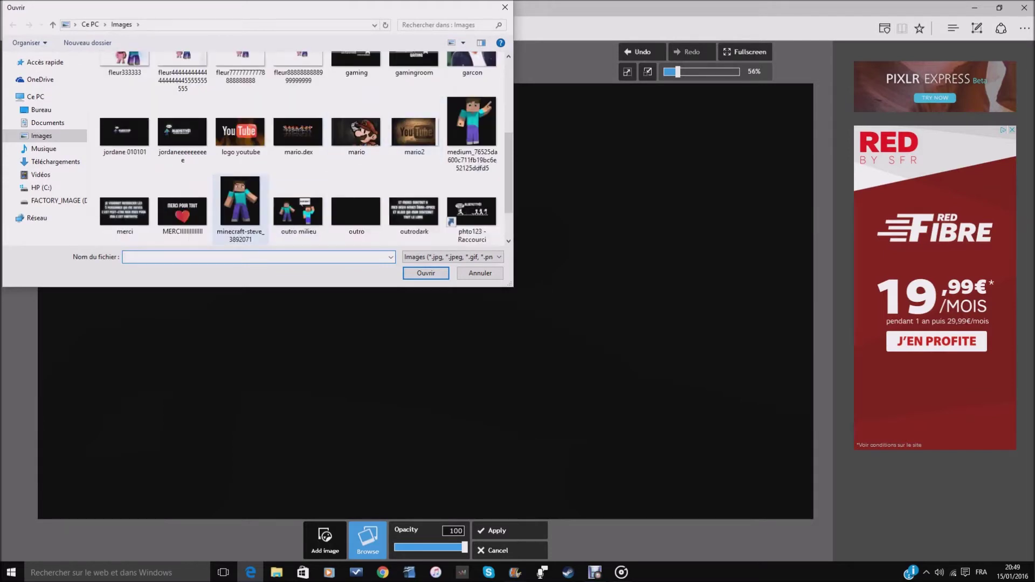
{"action": "double_click", "coordinate": [240, 208]}
- Shrink the Steve picture, place it at mid-height in the left part of the background, and apply it
{"action": "left_click_drag", "start_coordinate": [151, 210], "coordinate": [177, 286]}
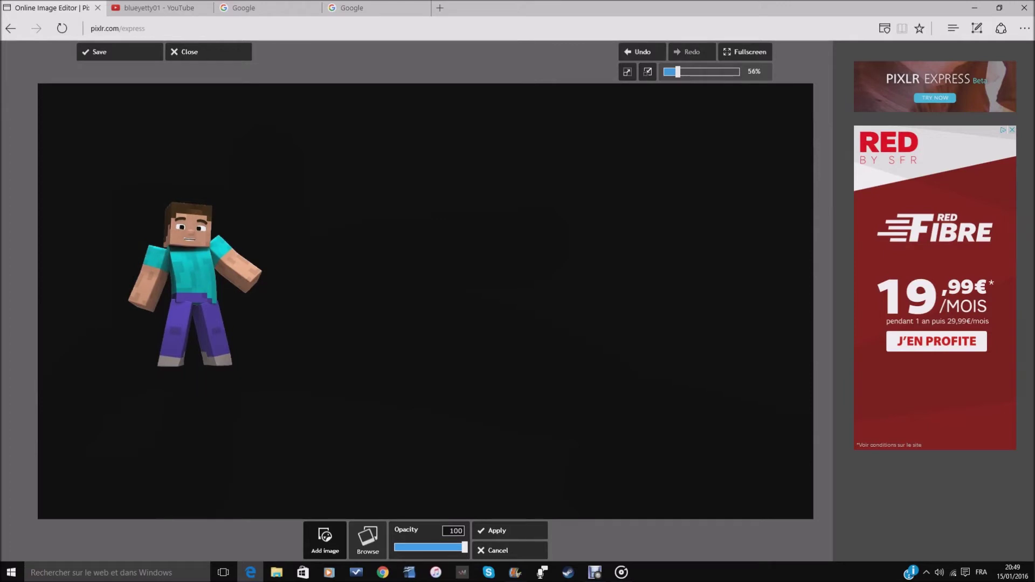
{"action": "left_click_drag", "start_coordinate": [191, 283], "coordinate": [192, 283]}
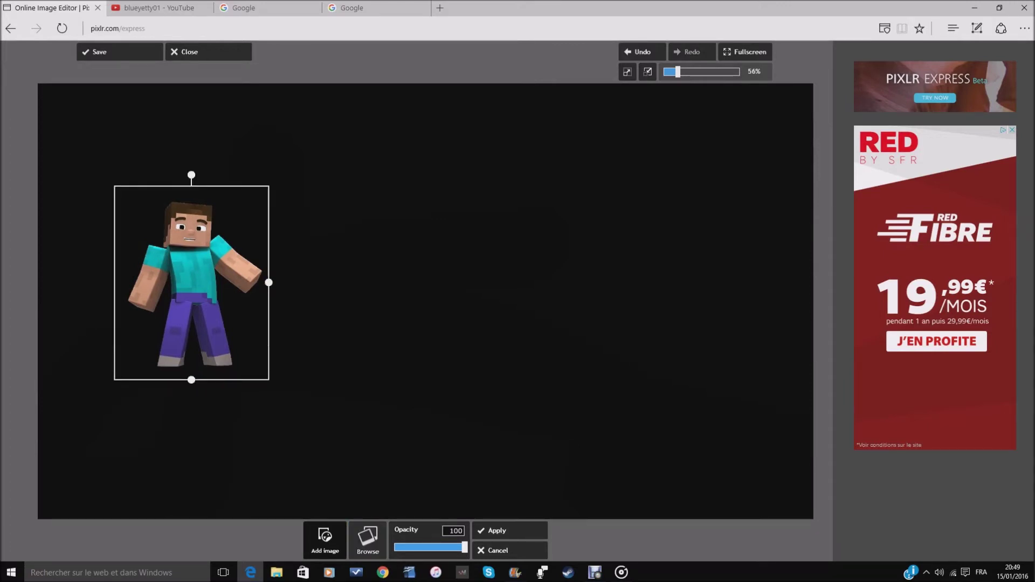
{"action": "left_click_drag", "start_coordinate": [192, 283], "coordinate": [205, 302]}
{"action": "left_click_drag", "start_coordinate": [282, 302], "coordinate": [261, 303]}
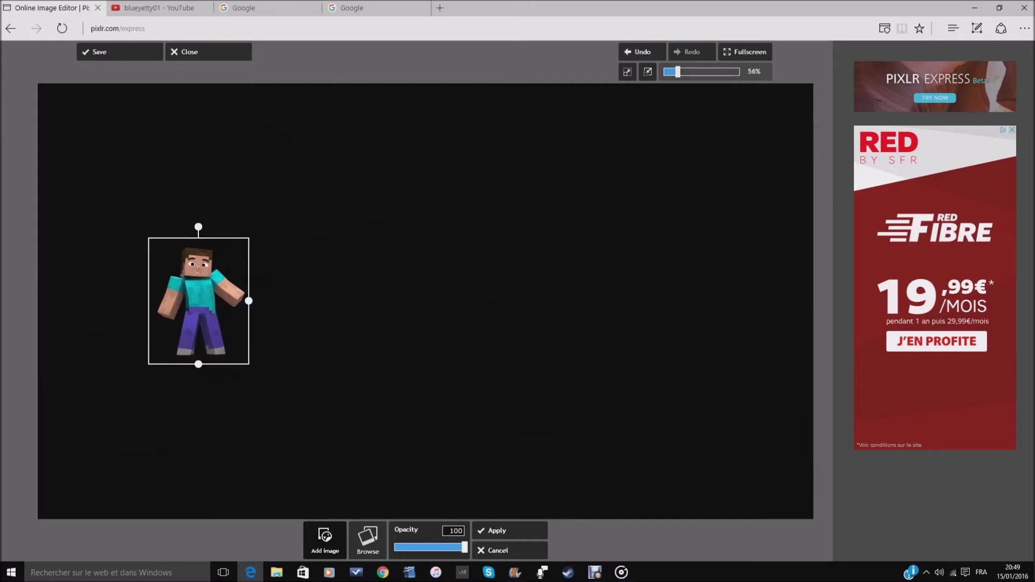
{"action": "left_click", "coordinate": [509, 531]}
- Set the Doodle brush to size 15 and the colour black, and apply the Doodle tool
{"action": "left_click", "coordinate": [25, 451]}
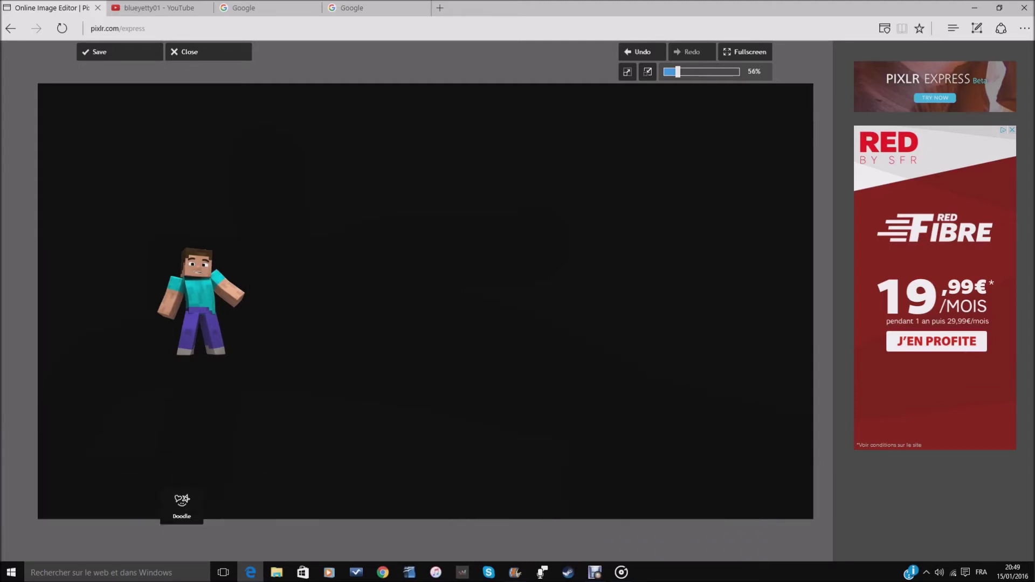
{"action": "left_click_drag", "start_coordinate": [458, 547], "coordinate": [383, 547]}
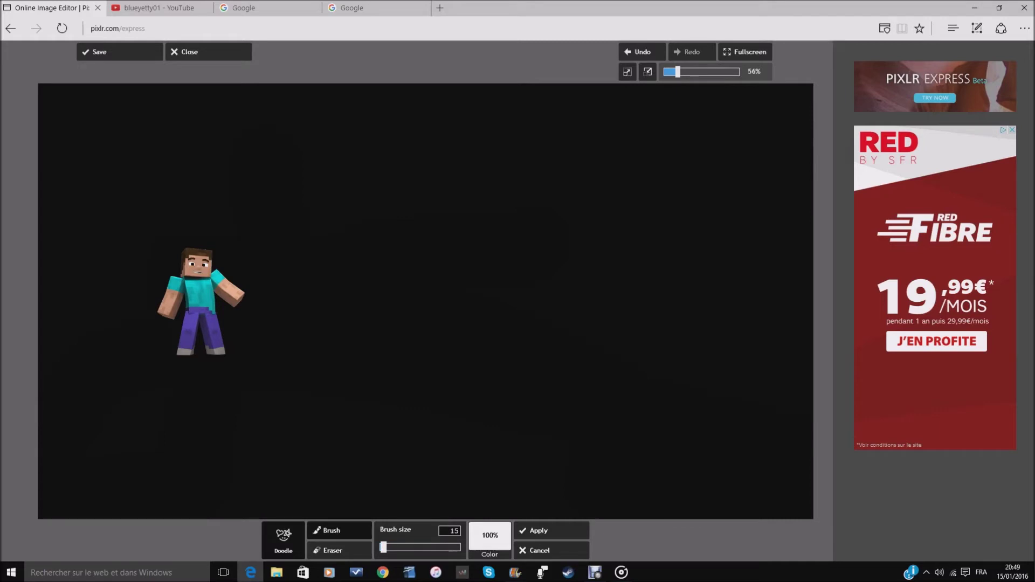
{"action": "left_click", "coordinate": [490, 536]}
{"action": "left_click_drag", "start_coordinate": [493, 500], "coordinate": [501, 509]}
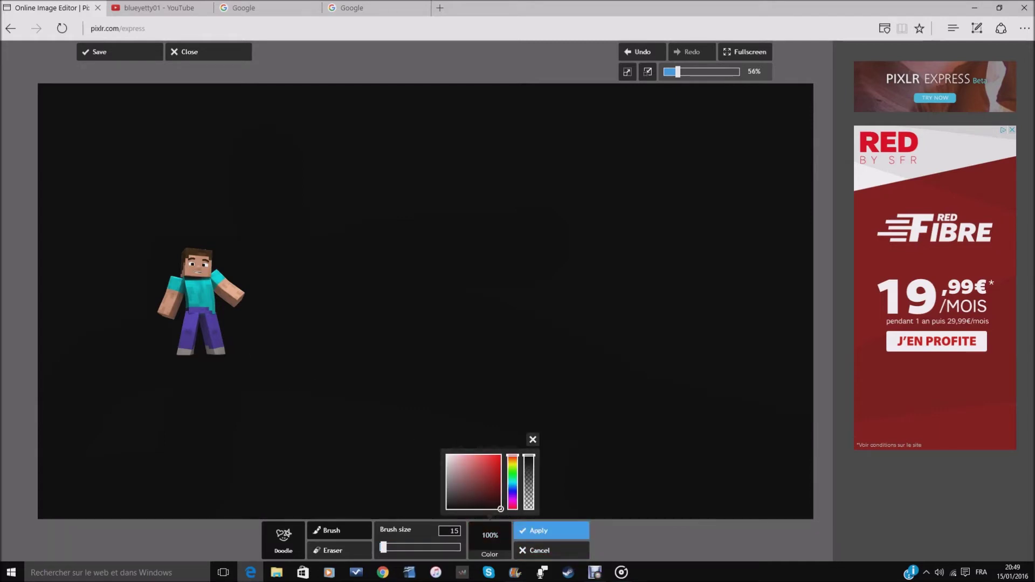
{"action": "left_click", "coordinate": [538, 530]}
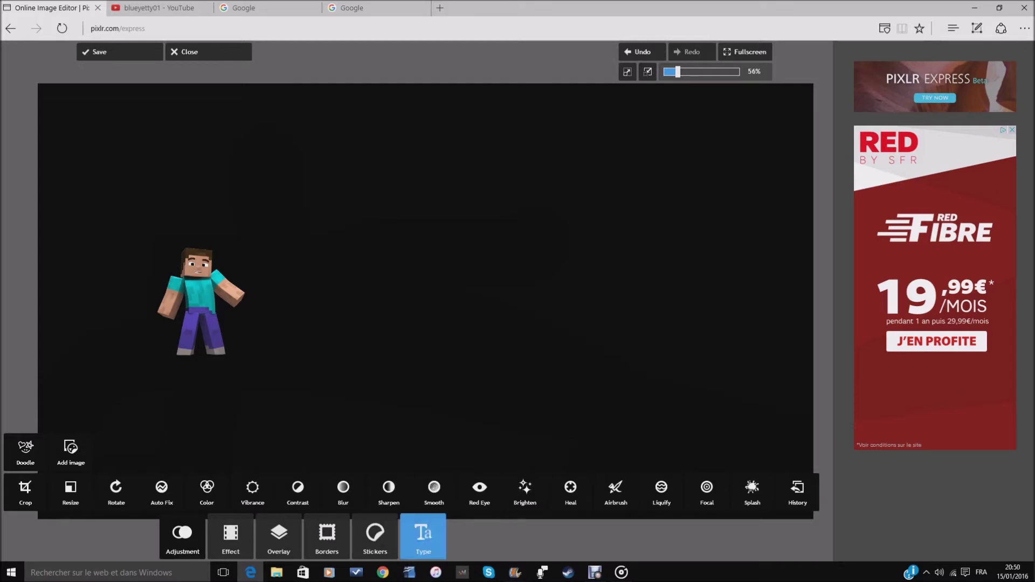
- Create a white text "blueyetty01" in the Forque font from the Retro type category
{"action": "left_click", "coordinate": [423, 536]}
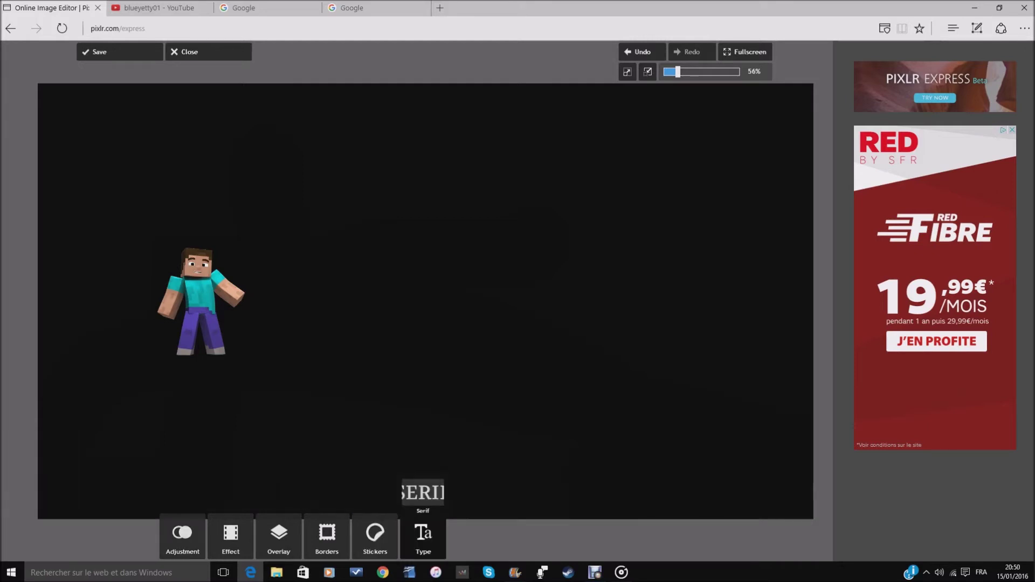
{"action": "left_click", "coordinate": [468, 487]}
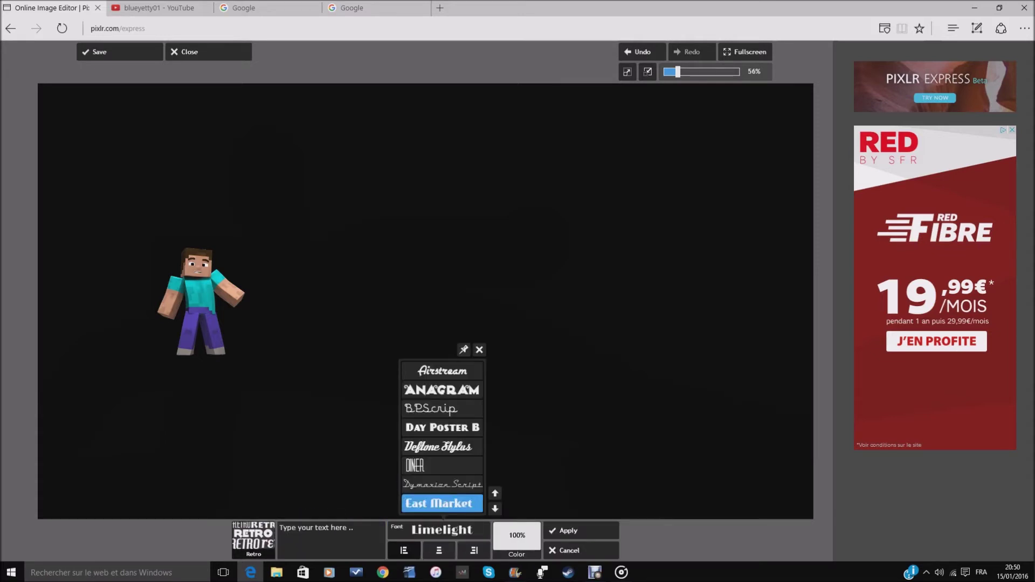
{"action": "left_click", "coordinate": [495, 509]}
{"action": "left_click", "coordinate": [442, 453]}
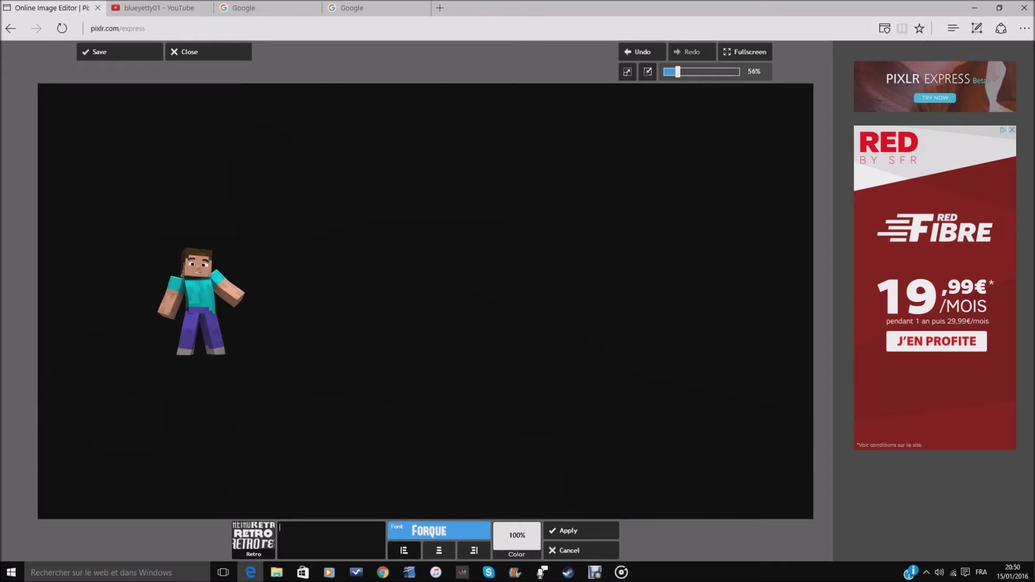
{"action": "type", "text": "blueyetty"}
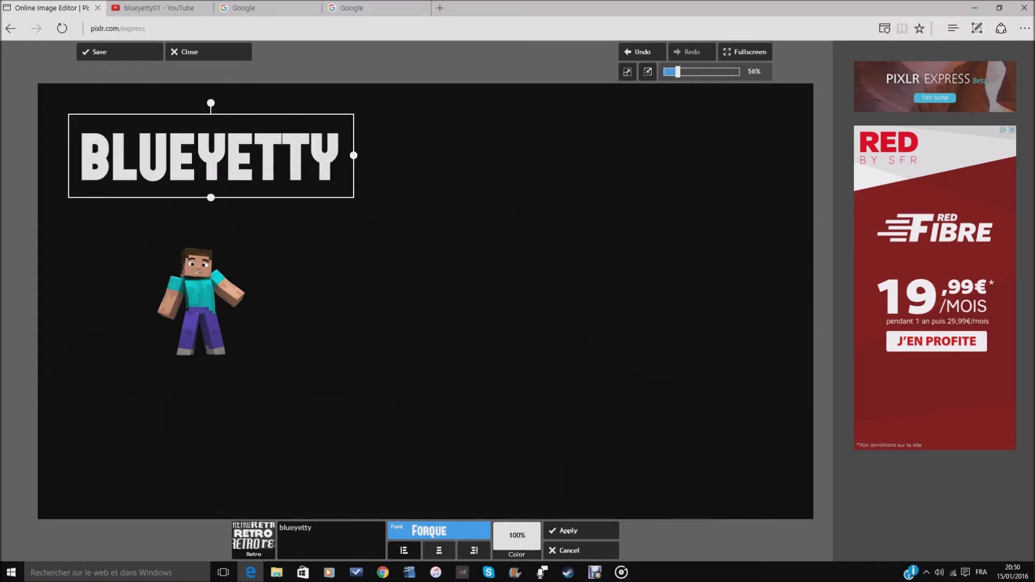
{"action": "type", "text": "01"}
- Reduce the "blueyetty01" text slightly, place it just to the right of Steve, and apply it
{"action": "left_click_drag", "start_coordinate": [236, 157], "coordinate": [439, 278]}
{"action": "left_click_drag", "start_coordinate": [607, 276], "coordinate": [583, 276]}
{"action": "left_click_drag", "start_coordinate": [439, 277], "coordinate": [393, 281]}
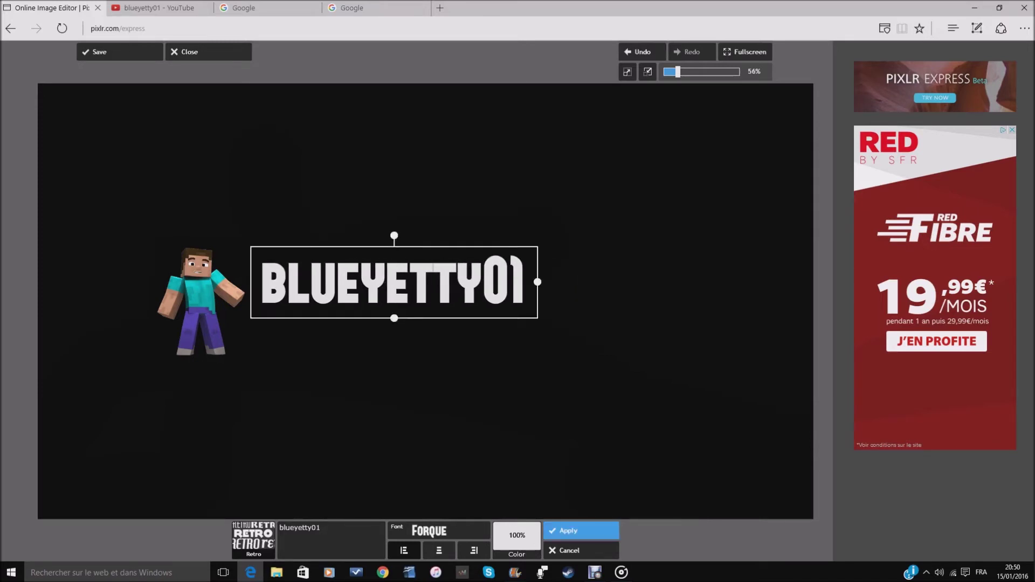
{"action": "left_click", "coordinate": [571, 530]}
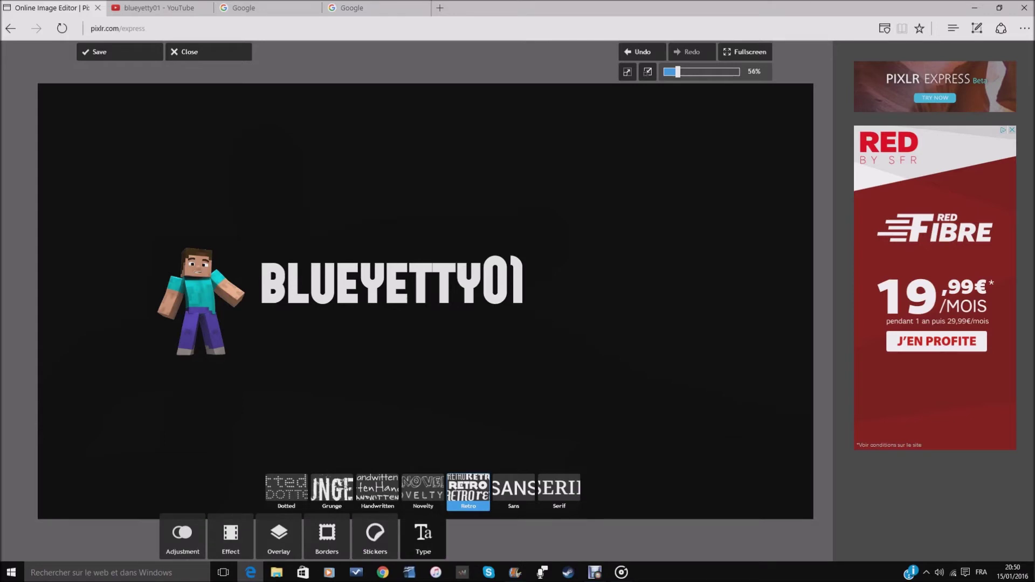
{"action": "left_click", "coordinate": [468, 491]}
{"action": "left_click", "coordinate": [439, 531]}
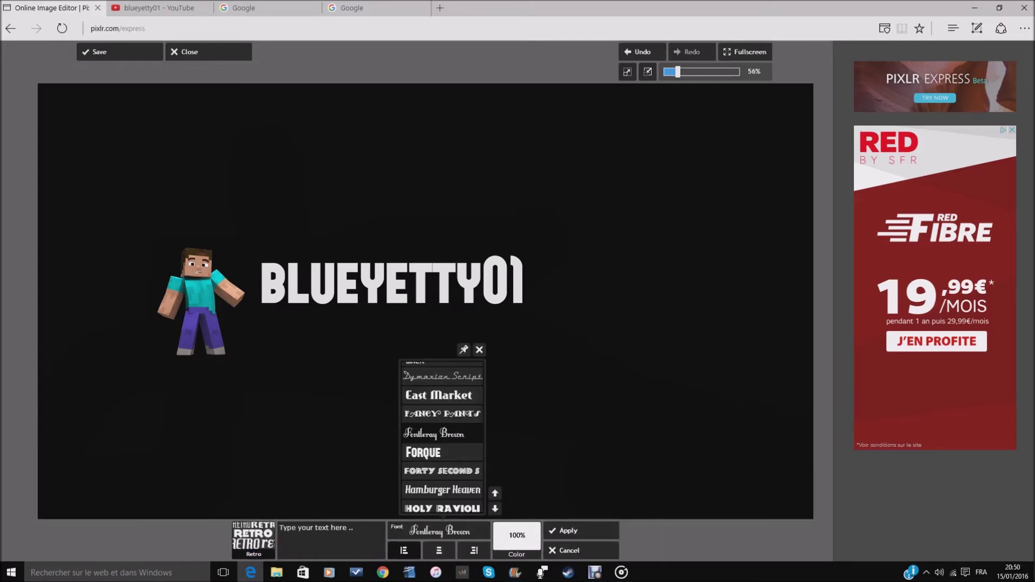
{"action": "left_click", "coordinate": [423, 452]}
{"action": "left_click", "coordinate": [331, 539]}
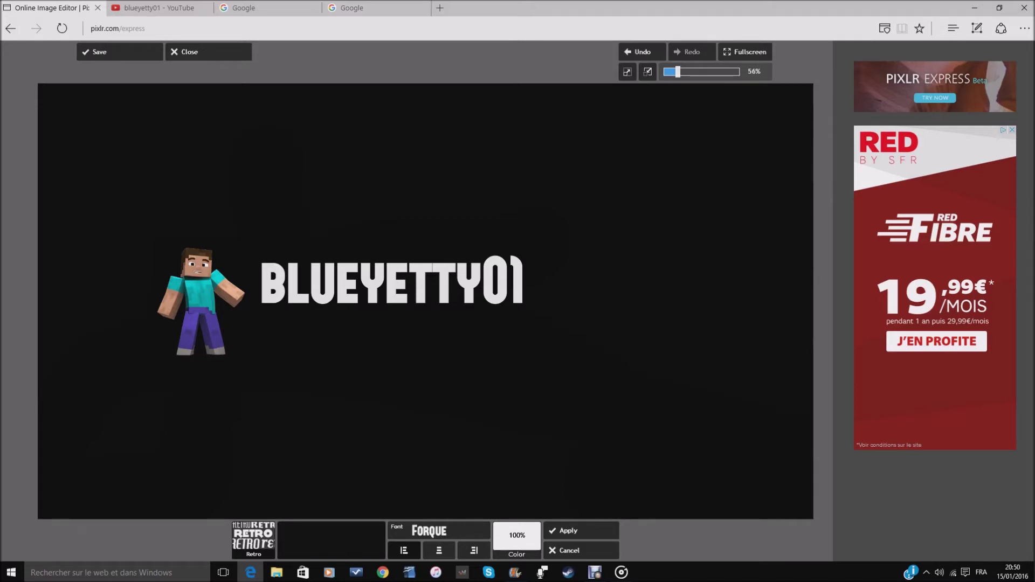
{"action": "type", "text": "ww"}
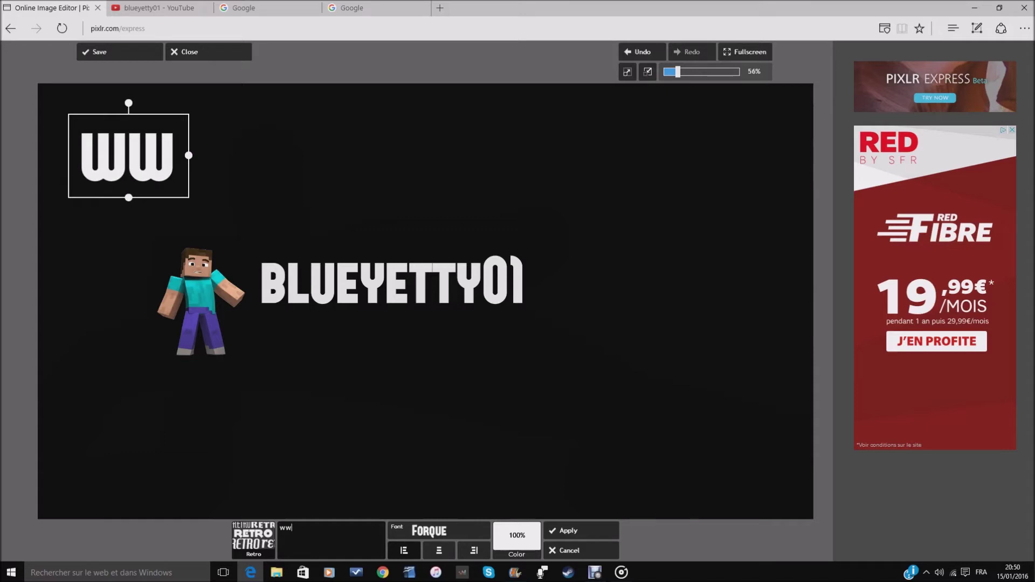
{"action": "type", "text": "w."}
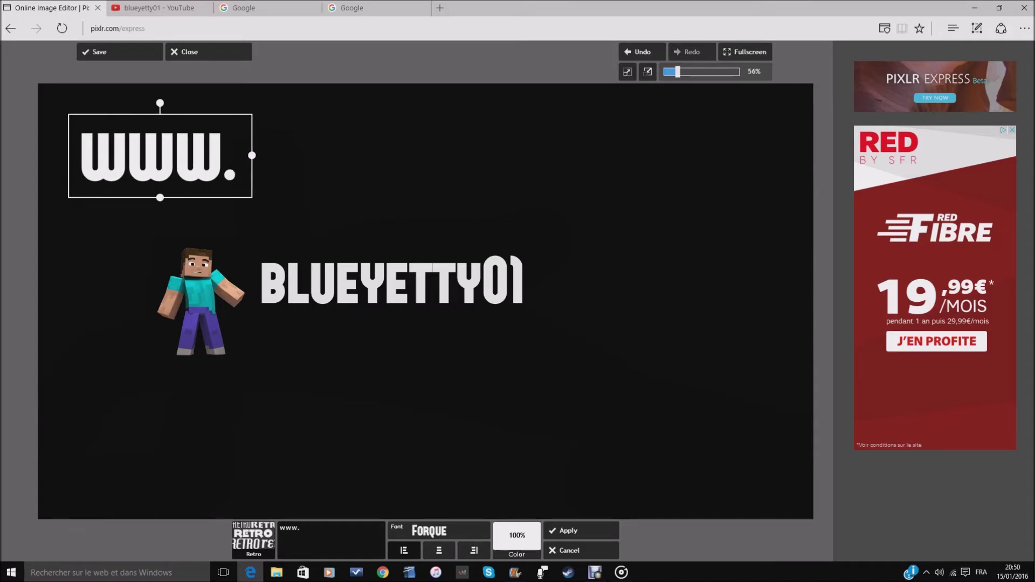
{"action": "type", "text": "yo"}
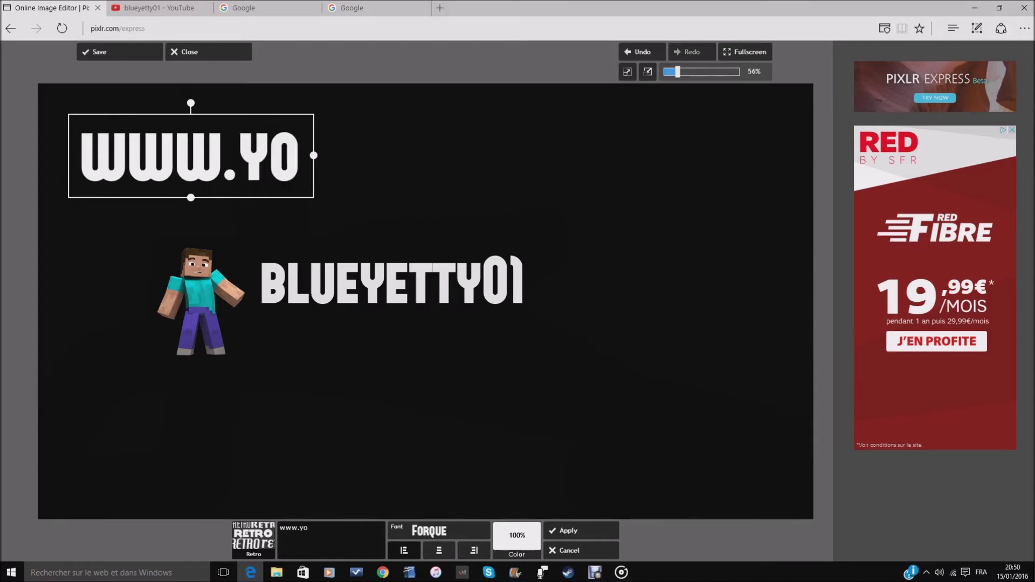
{"action": "type", "text": "utube"}
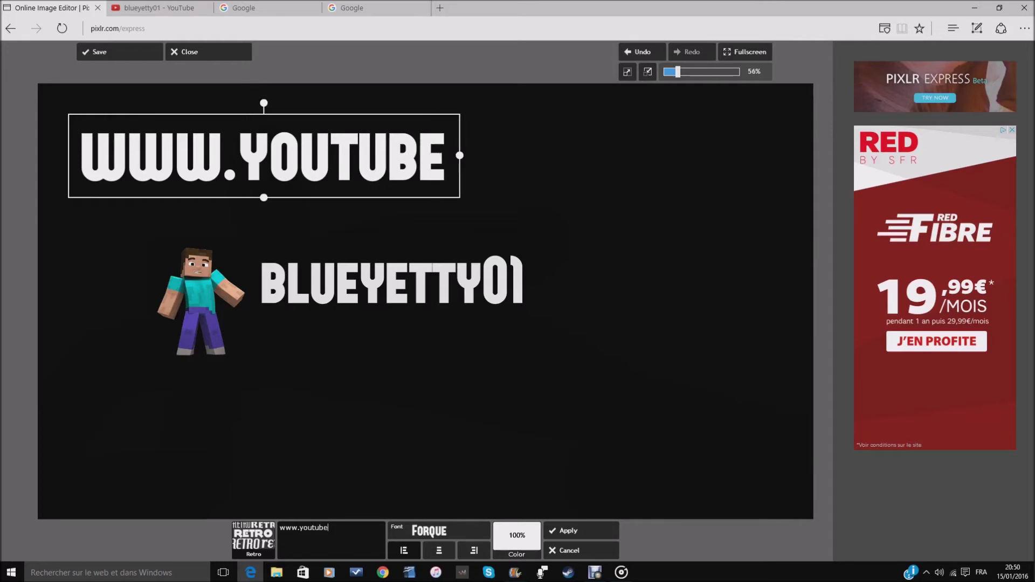
{"action": "type", "text": "."}
{"action": "type", "text": "com"}
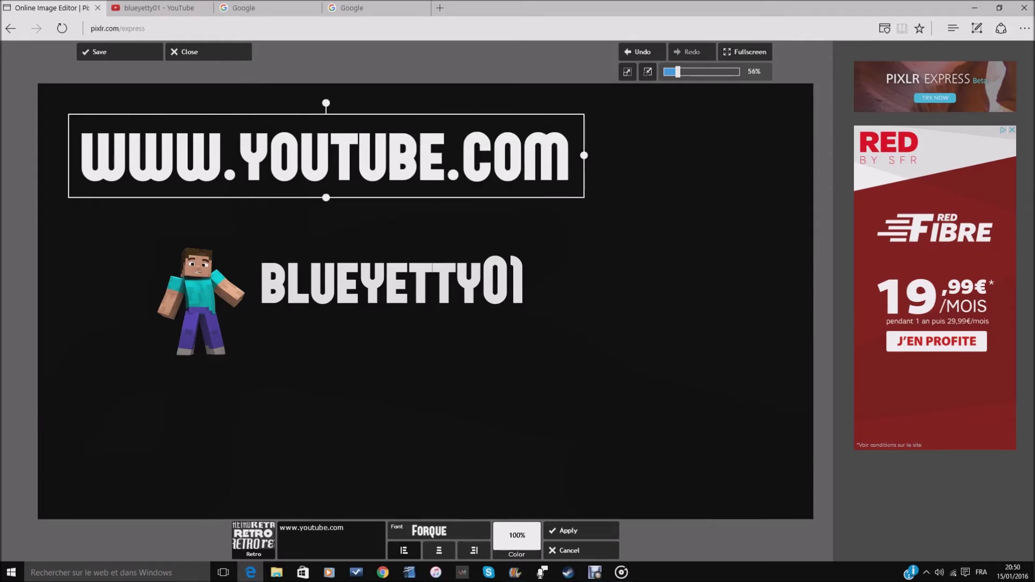
{"action": "type", "text": "/u"}
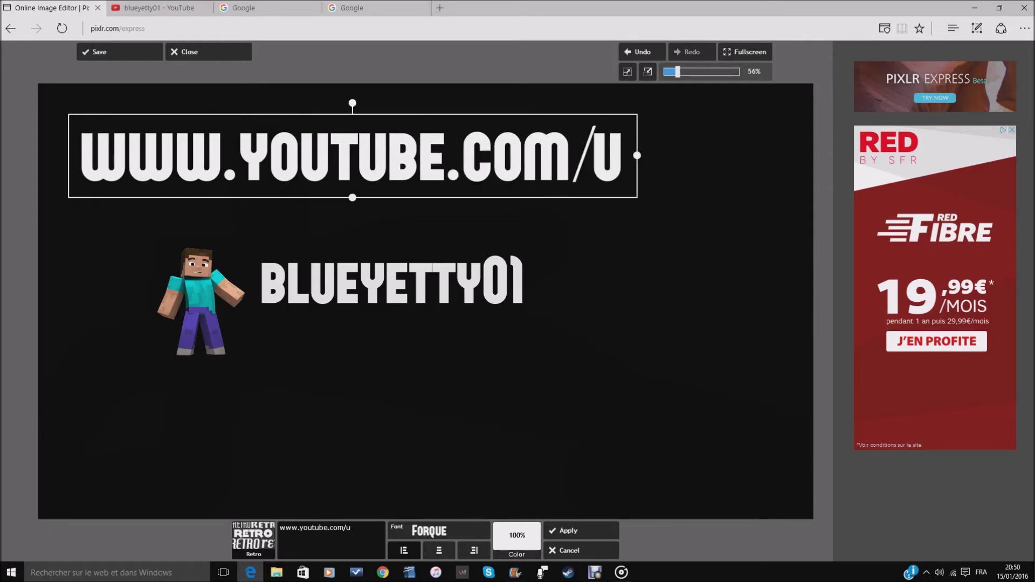
{"action": "type", "text": "ser/b"}
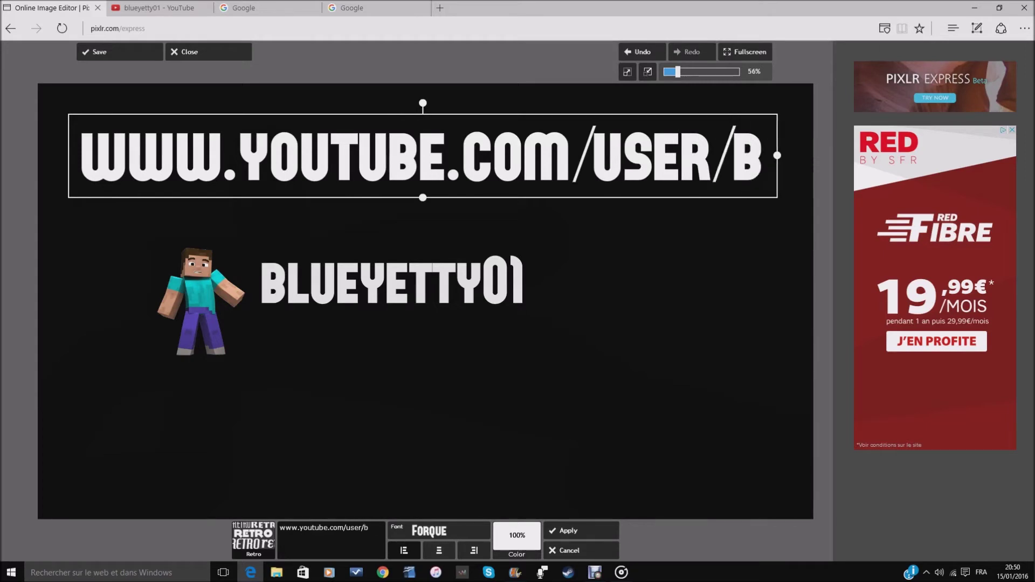
{"action": "type", "text": "lueyetty01"}
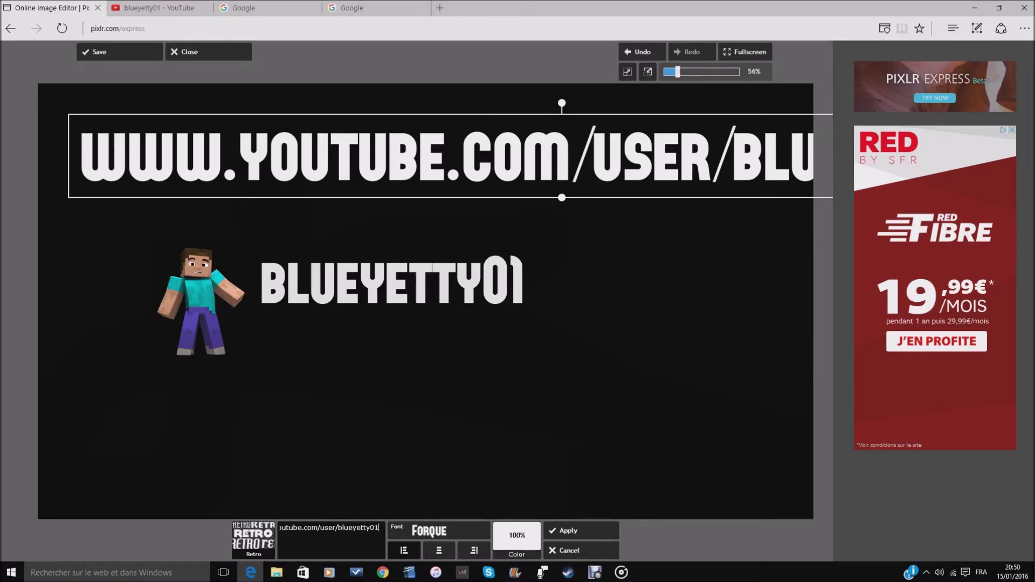
{"action": "left_click_drag", "start_coordinate": [818, 148], "coordinate": [522, 320]}
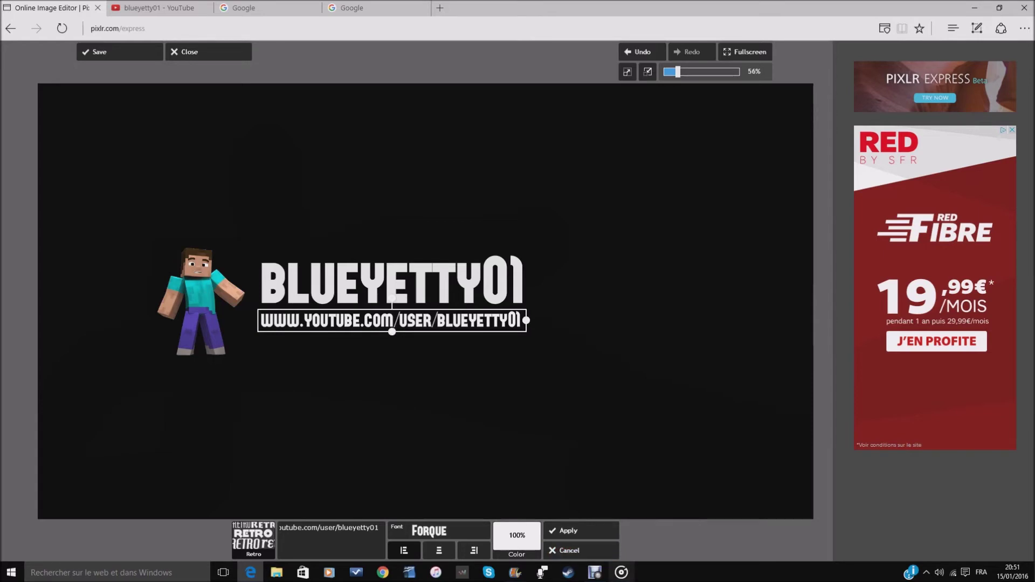
{"action": "left_click", "coordinate": [567, 531]}
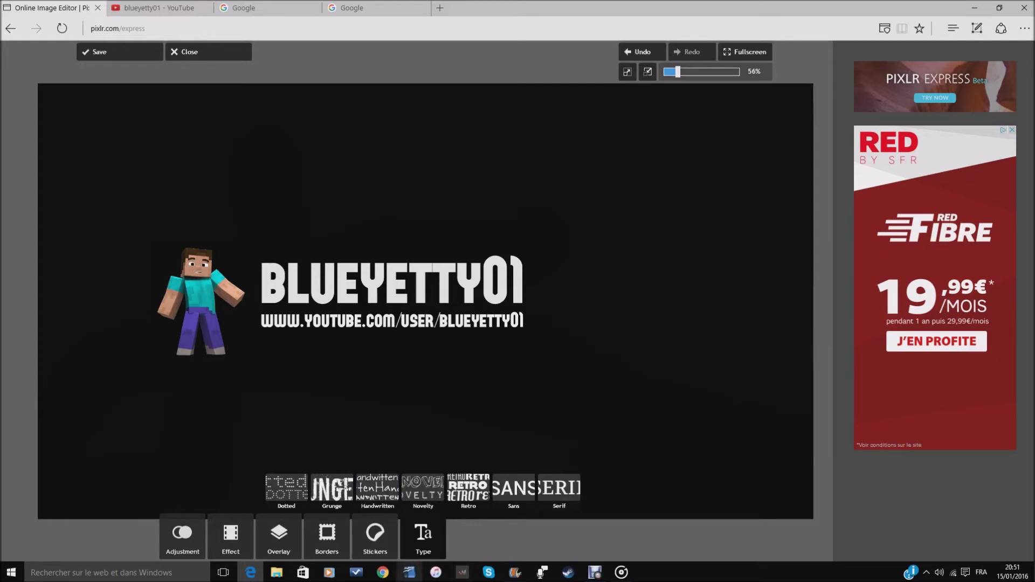
- Add a white oval speech bubble sticker from the Comic category, shrink it, place it just above Steve's head, and apply it
{"action": "left_click", "coordinate": [375, 536]}
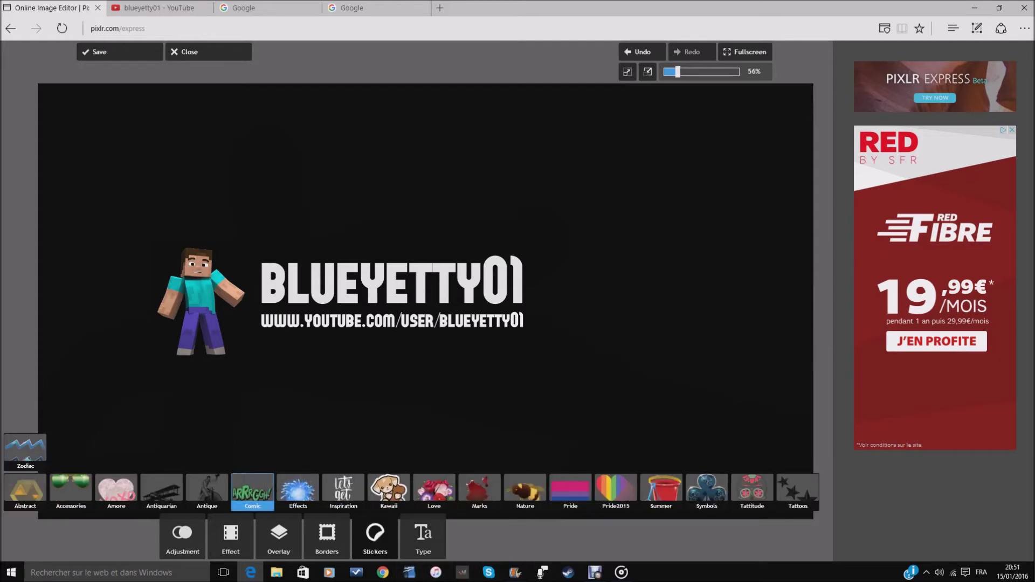
{"action": "left_click", "coordinate": [252, 490]}
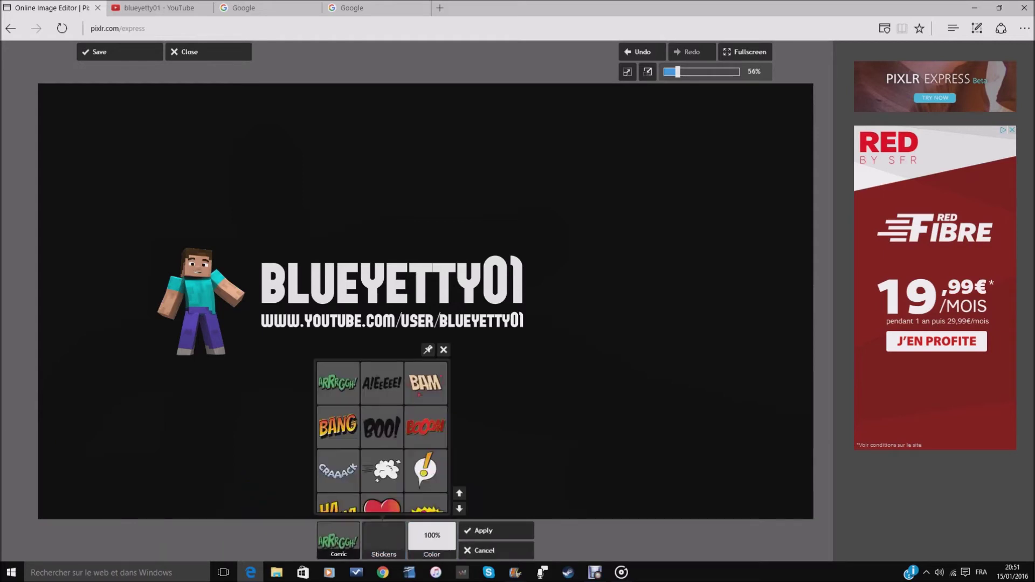
{"action": "left_click", "coordinate": [459, 509]}
{"action": "left_click", "coordinate": [459, 509]}
{"action": "left_click", "coordinate": [459, 509]}
{"action": "left_click", "coordinate": [460, 509]}
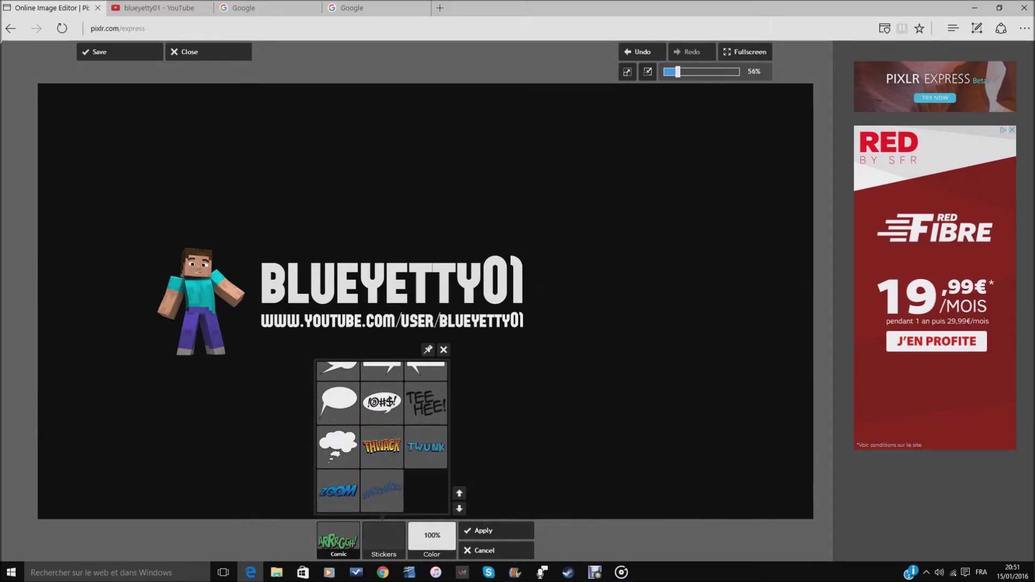
{"action": "left_click", "coordinate": [459, 493]}
{"action": "left_click", "coordinate": [460, 493]}
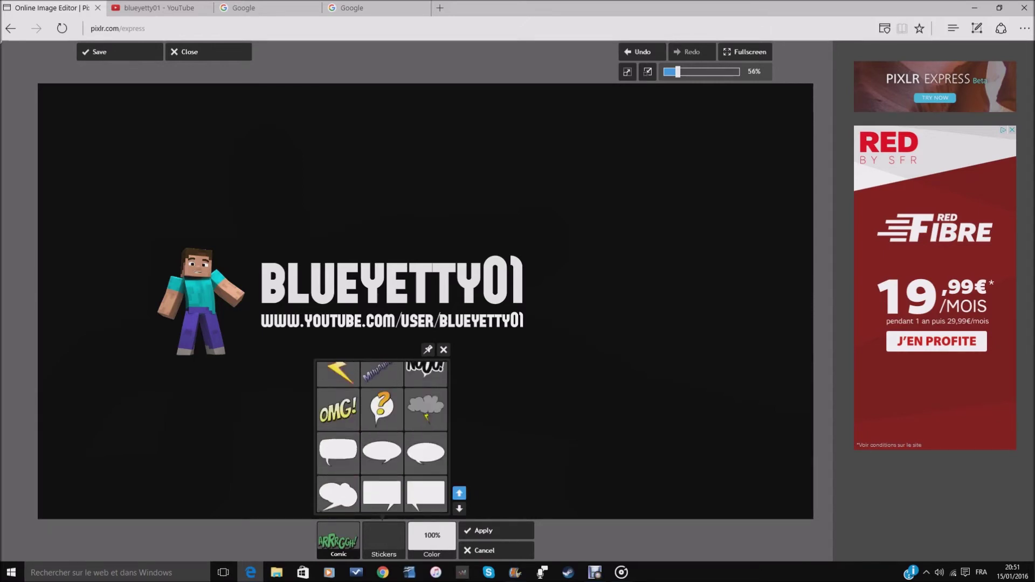
{"action": "left_click", "coordinate": [459, 508]}
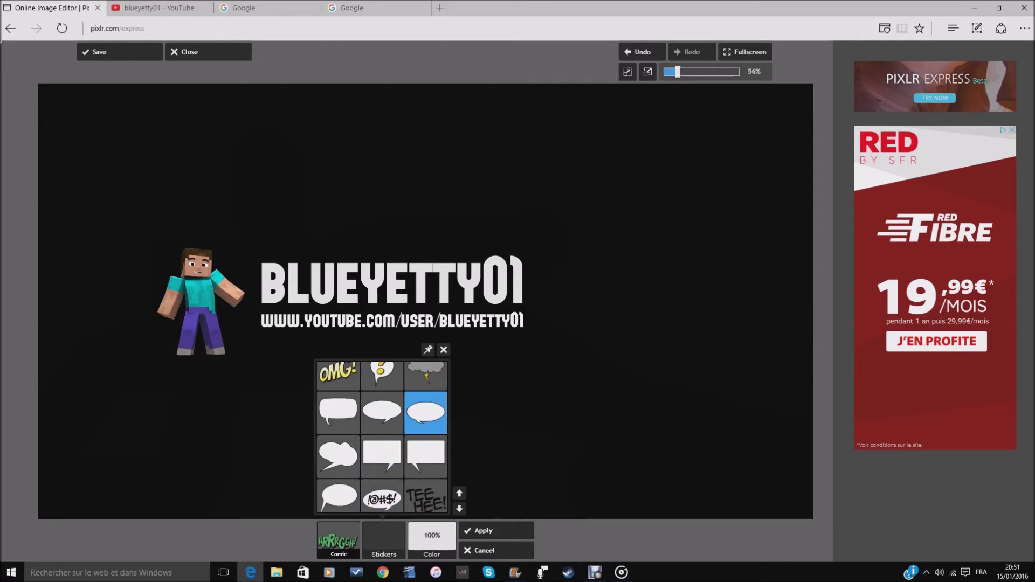
{"action": "left_click", "coordinate": [382, 412]}
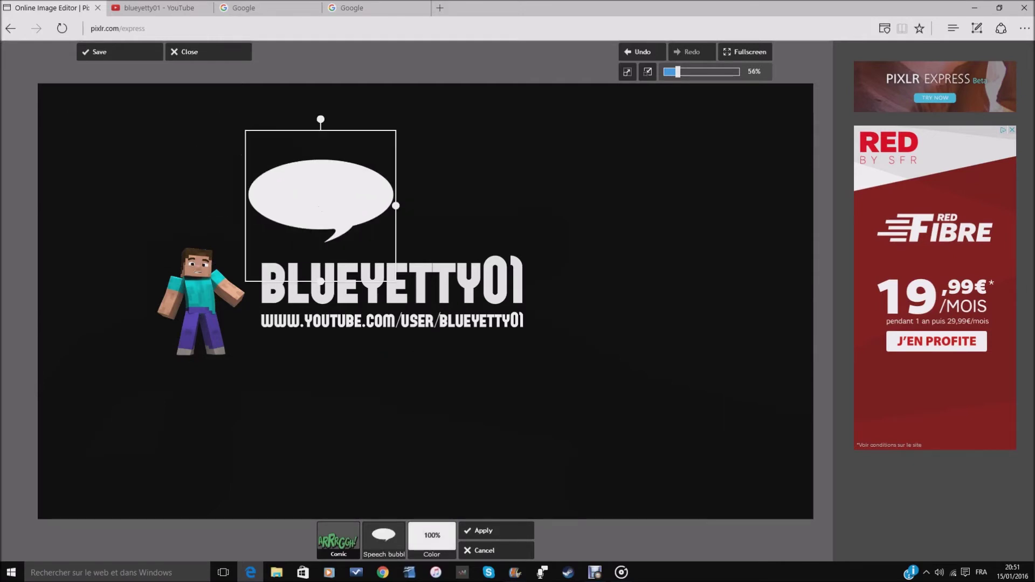
{"action": "left_click_drag", "start_coordinate": [395, 206], "coordinate": [244, 207]}
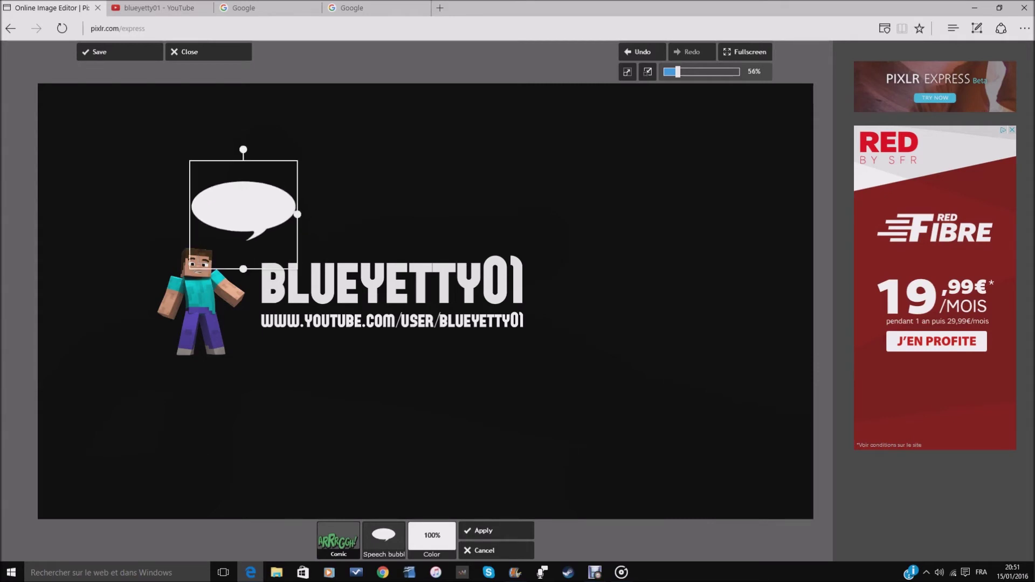
{"action": "left_click", "coordinate": [496, 530]}
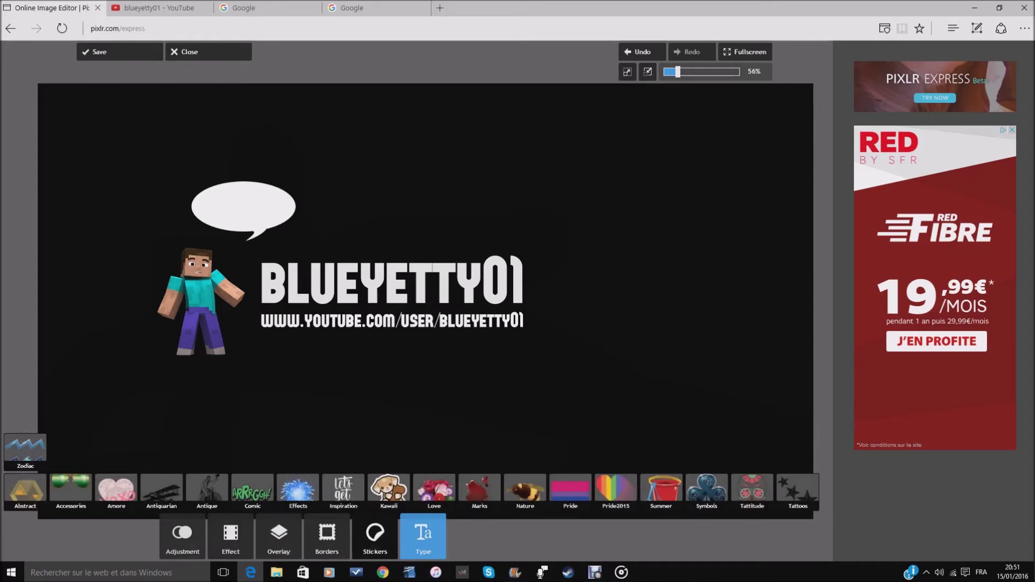
- Create the text "abonne-toi !" in the Forque font from the Retro type category
{"action": "left_click", "coordinate": [423, 536]}
{"action": "left_click", "coordinate": [467, 491]}
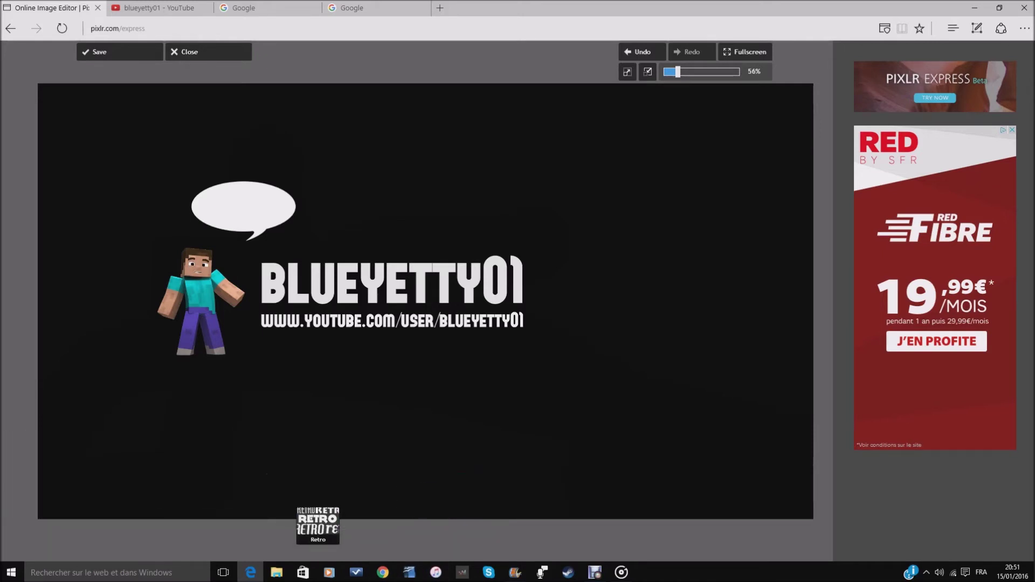
{"action": "left_click", "coordinate": [439, 531]}
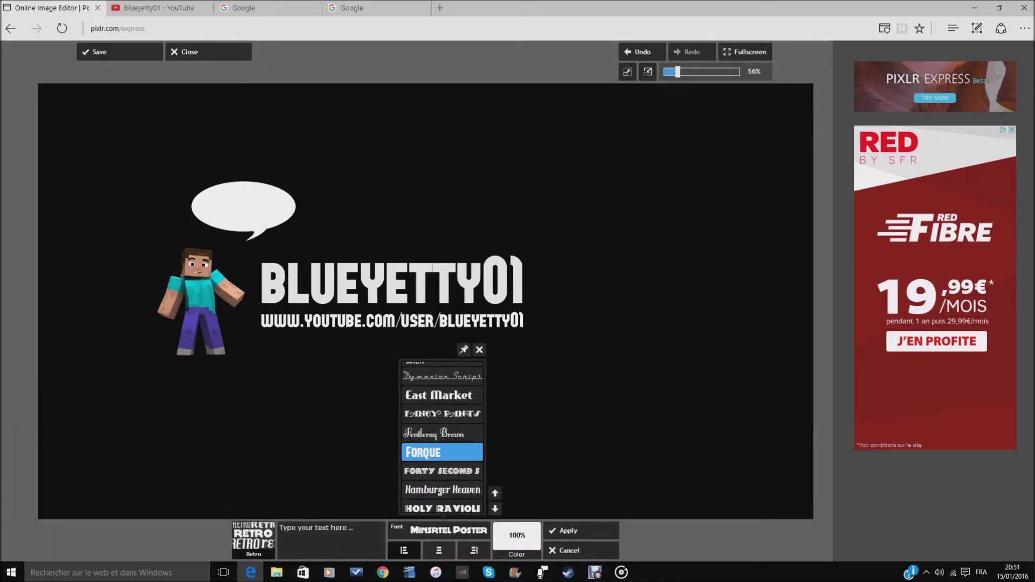
{"action": "left_click", "coordinate": [439, 452]}
{"action": "left_click", "coordinate": [332, 539]}
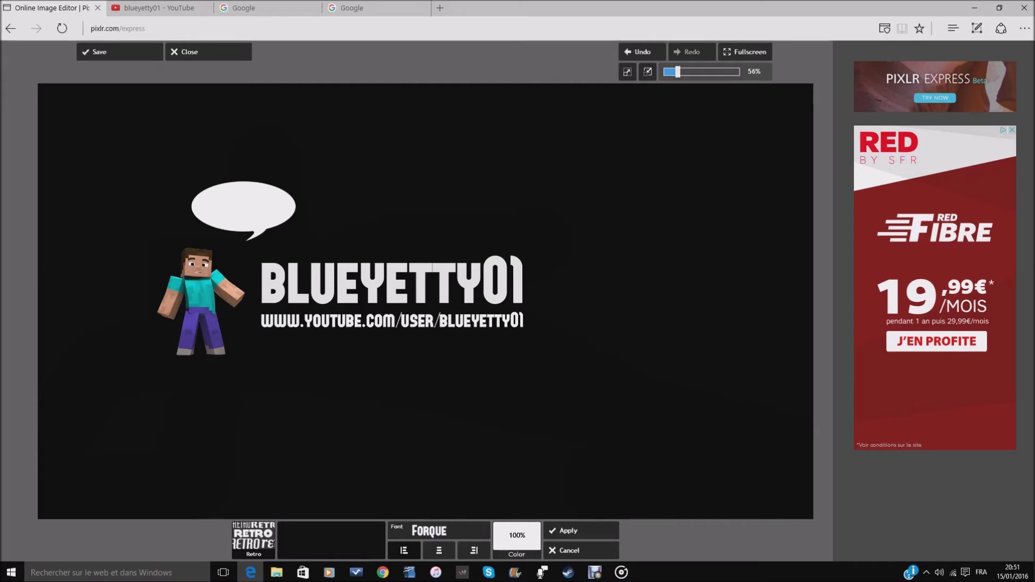
{"action": "type", "text": "abonne"}
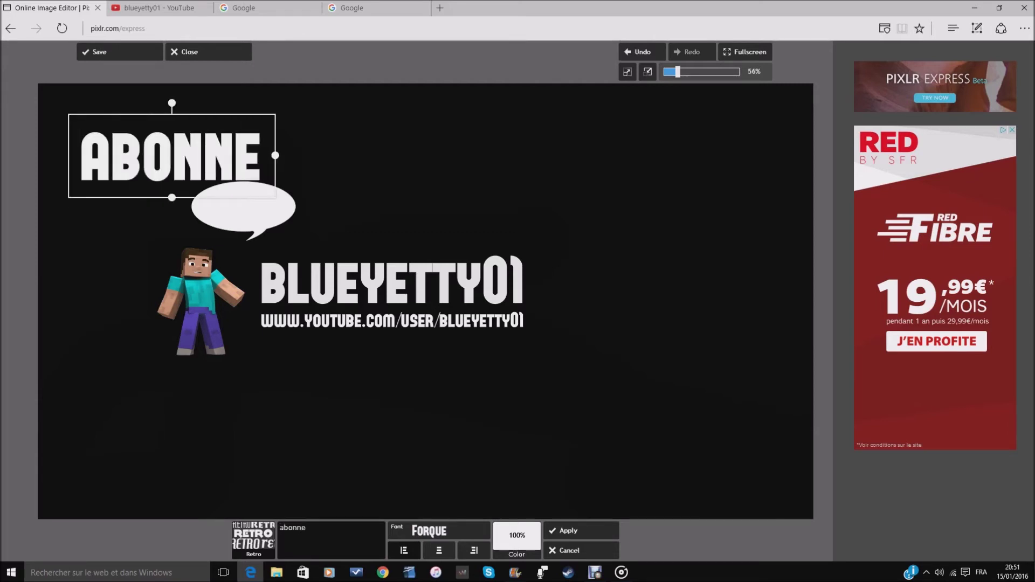
{"action": "type", "text": "-to"}
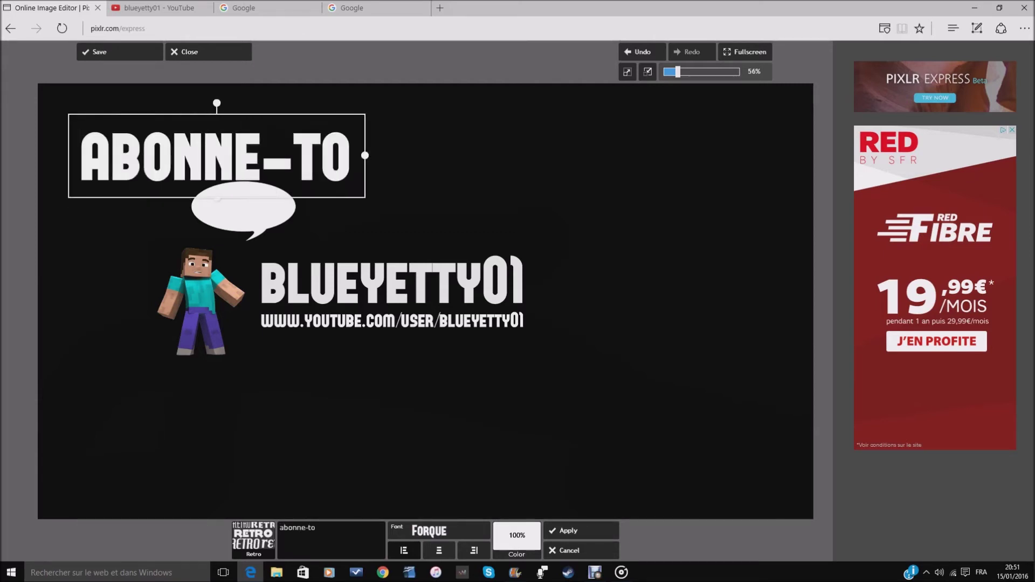
{"action": "type", "text": "i !"}
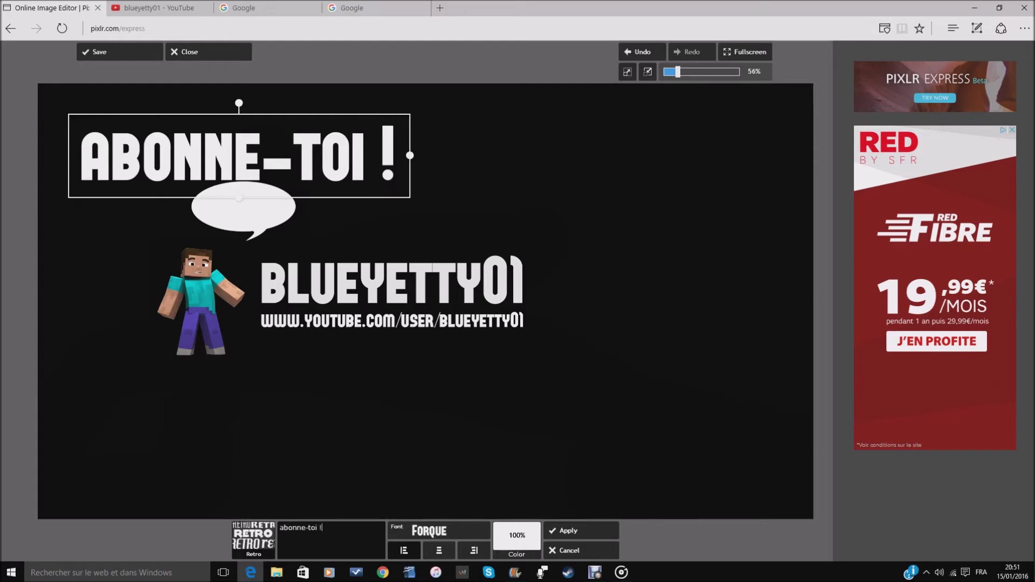
- Colour the "abonne-toi !" text black, shrink it to fit centred inside the speech bubble, and apply it
{"action": "left_click_drag", "start_coordinate": [253, 162], "coordinate": [557, 168]}
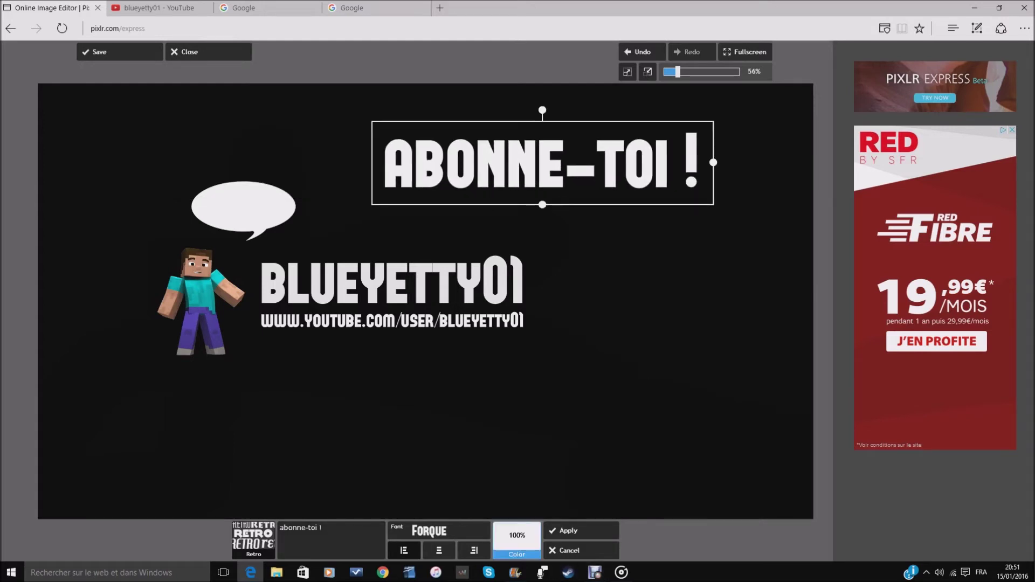
{"action": "left_click", "coordinate": [517, 536]}
{"action": "left_click_drag", "start_coordinate": [473, 454], "coordinate": [527, 509]}
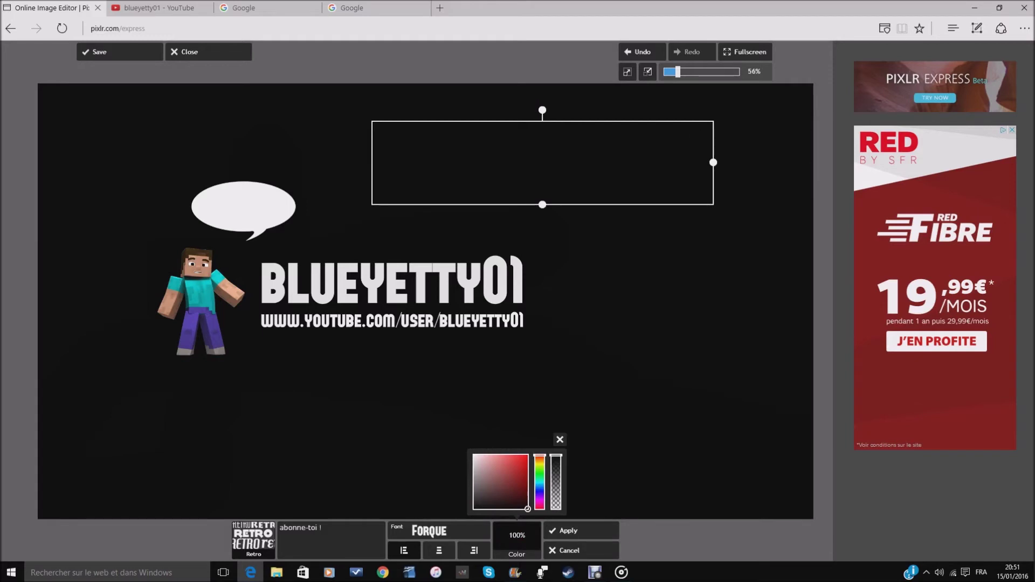
{"action": "left_click_drag", "start_coordinate": [713, 163], "coordinate": [258, 206]}
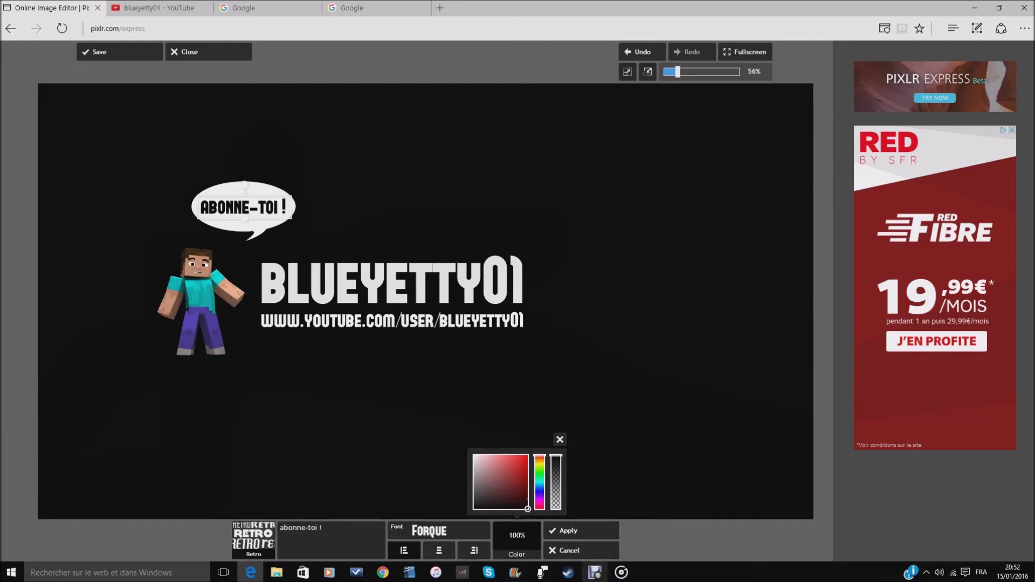
{"action": "left_click", "coordinate": [567, 530]}
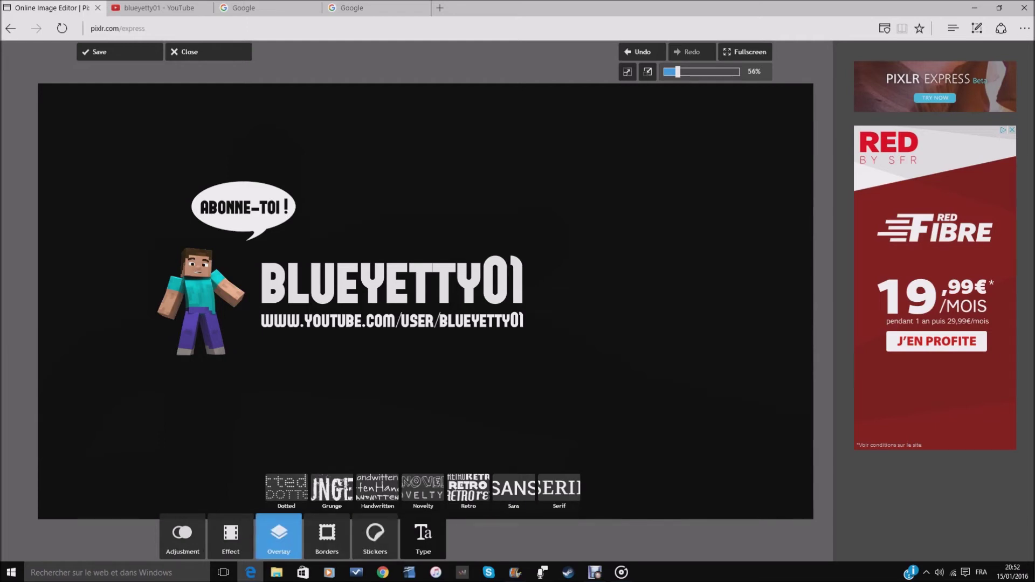
{"action": "left_click", "coordinate": [231, 537]}
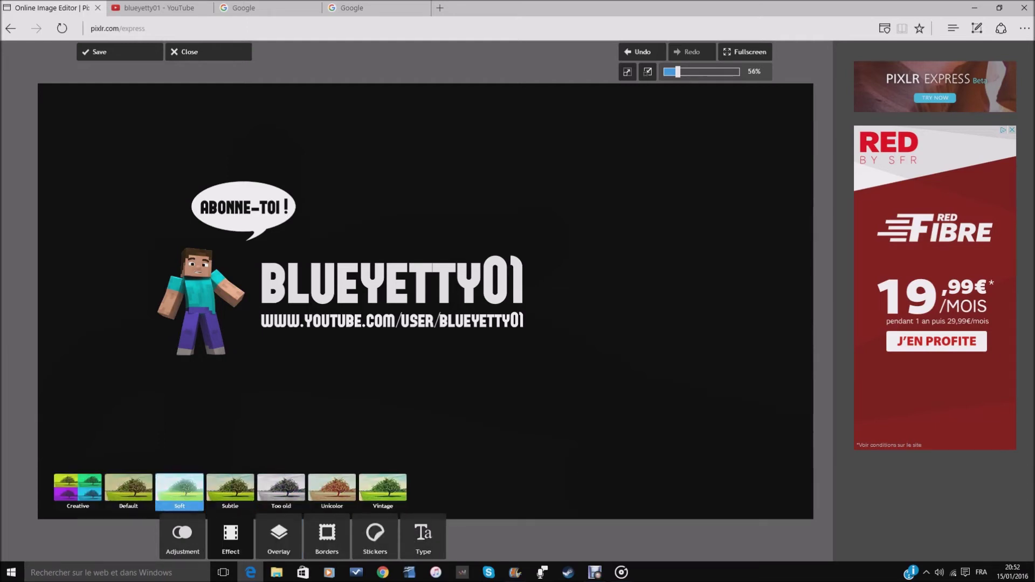
{"action": "left_click", "coordinate": [128, 492]}
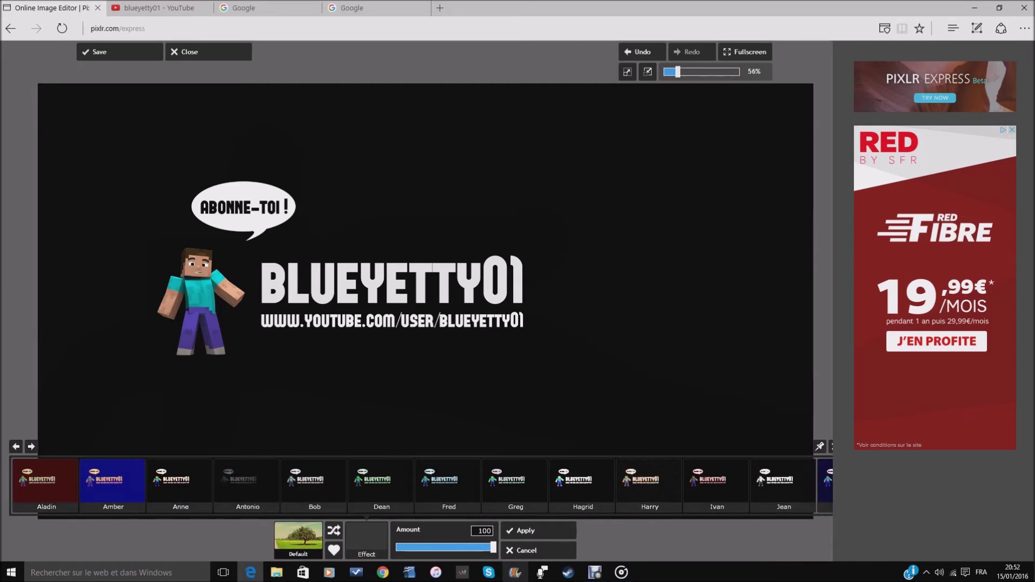
{"action": "left_click", "coordinate": [530, 550]}
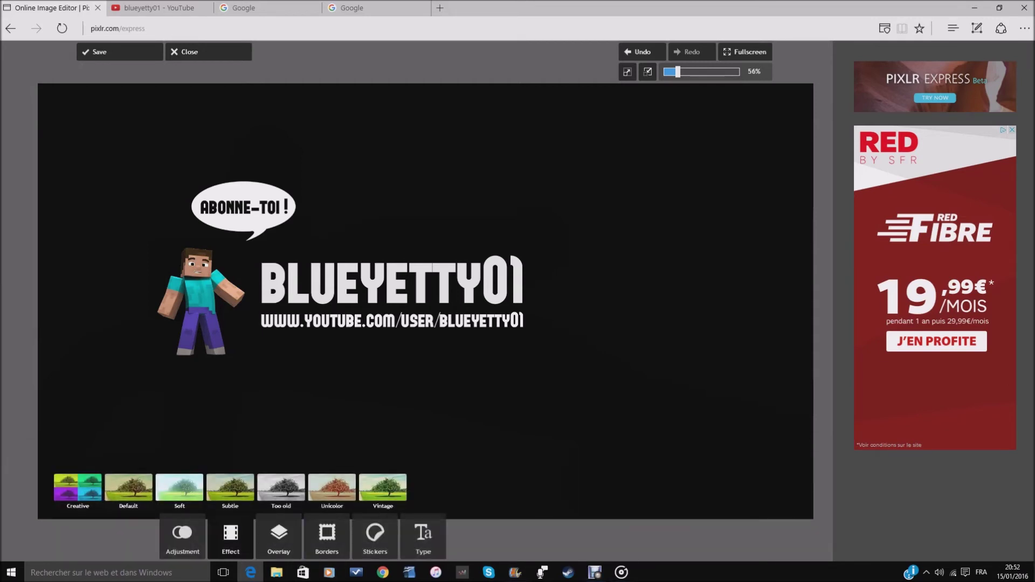
- Try the Karen, Dean and Amber effects from the Default effect category on the banner
{"action": "left_click", "coordinate": [127, 493]}
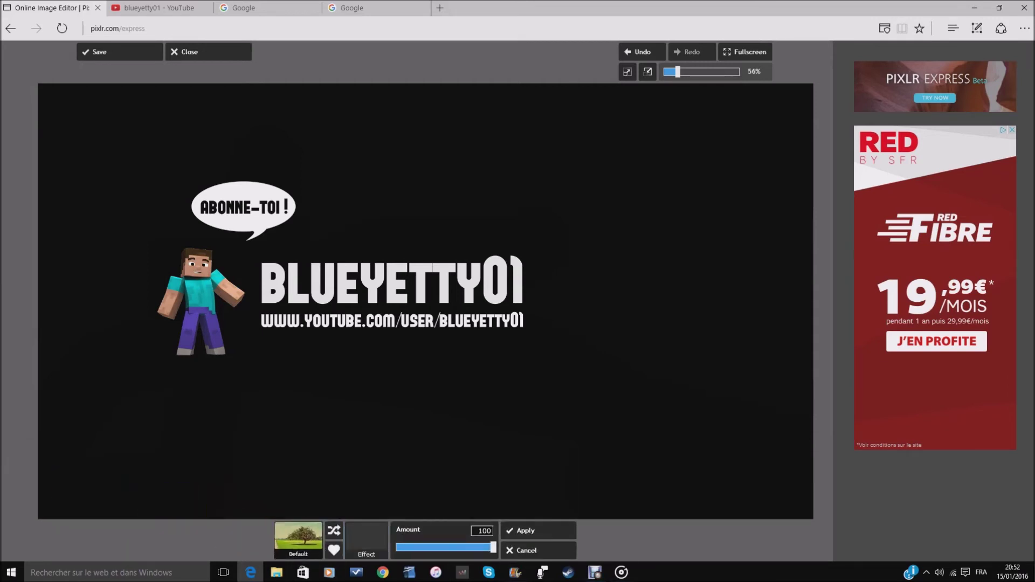
{"action": "left_click", "coordinate": [783, 485]}
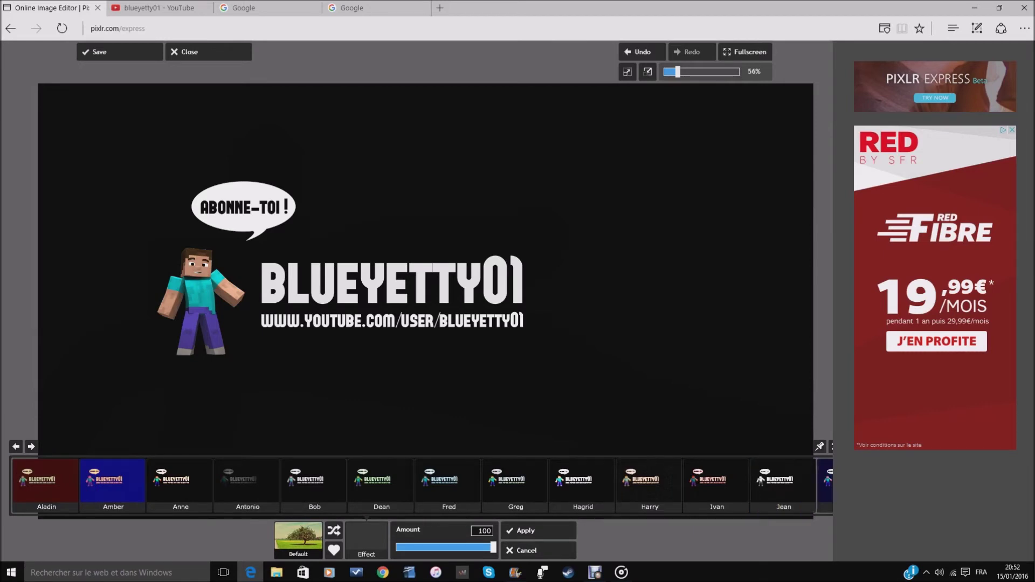
{"action": "left_click", "coordinate": [32, 446]}
{"action": "left_click", "coordinate": [16, 447]}
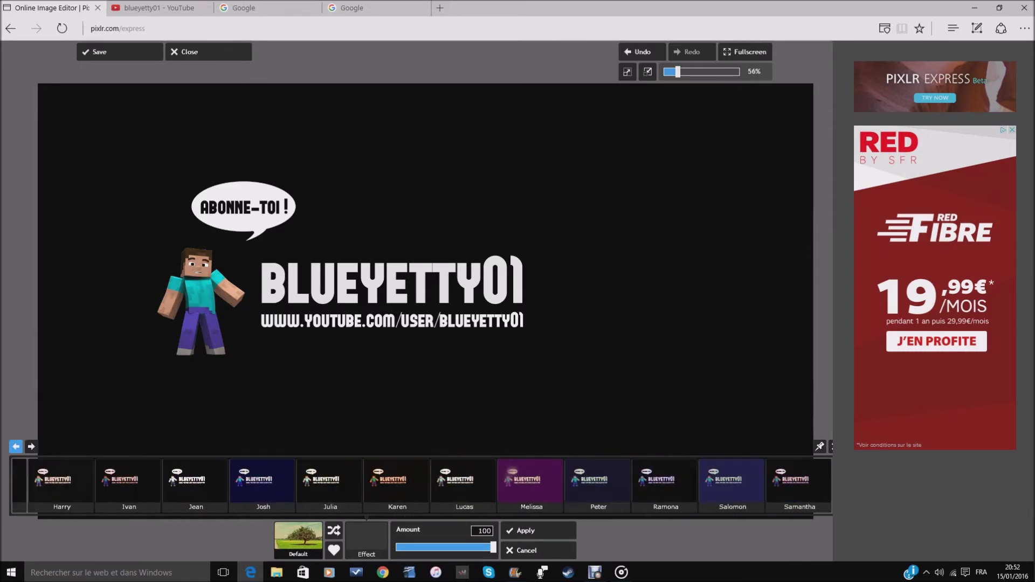
{"action": "left_click", "coordinate": [16, 446]}
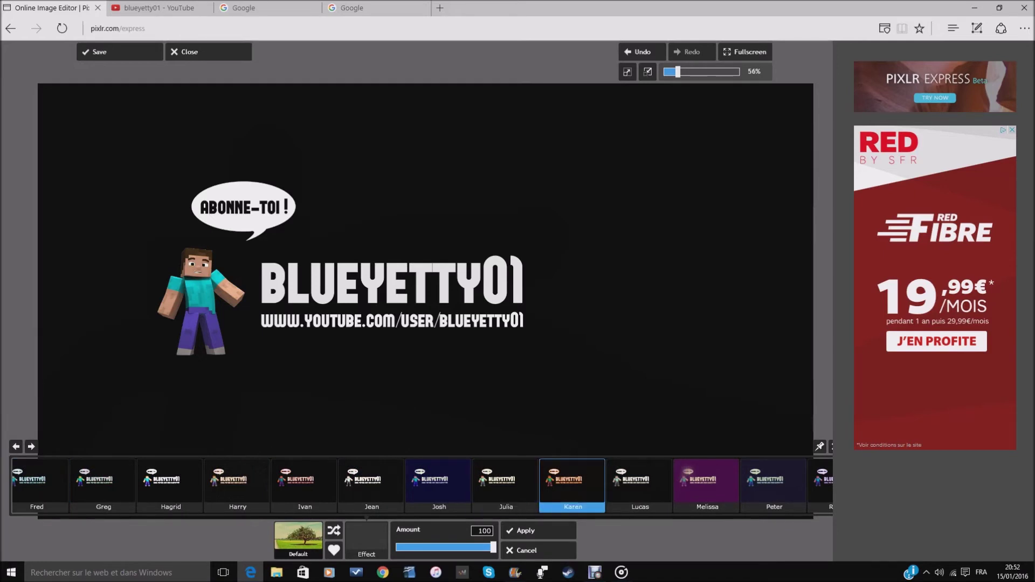
{"action": "left_click", "coordinate": [580, 483]}
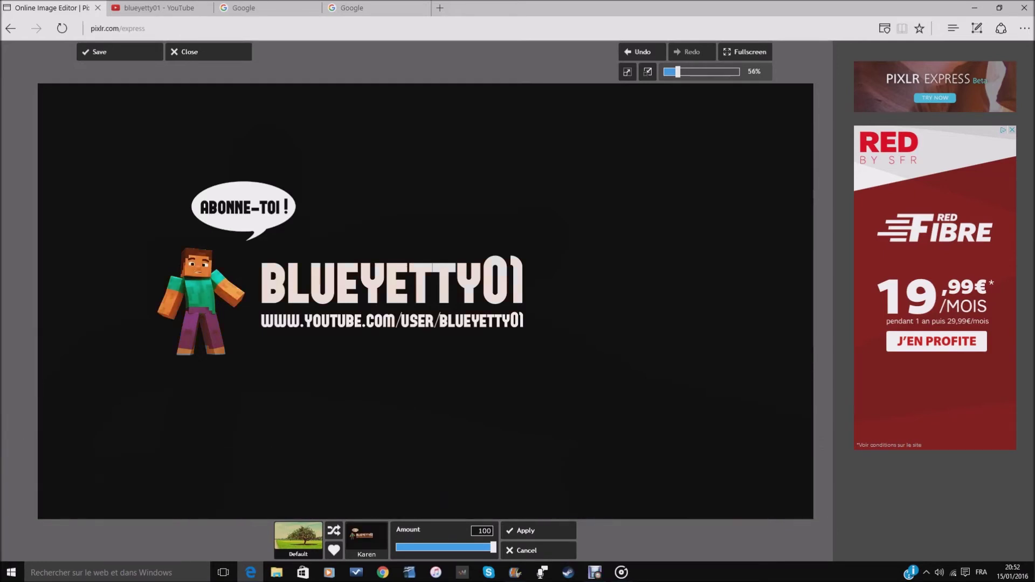
{"action": "left_click", "coordinate": [367, 540]}
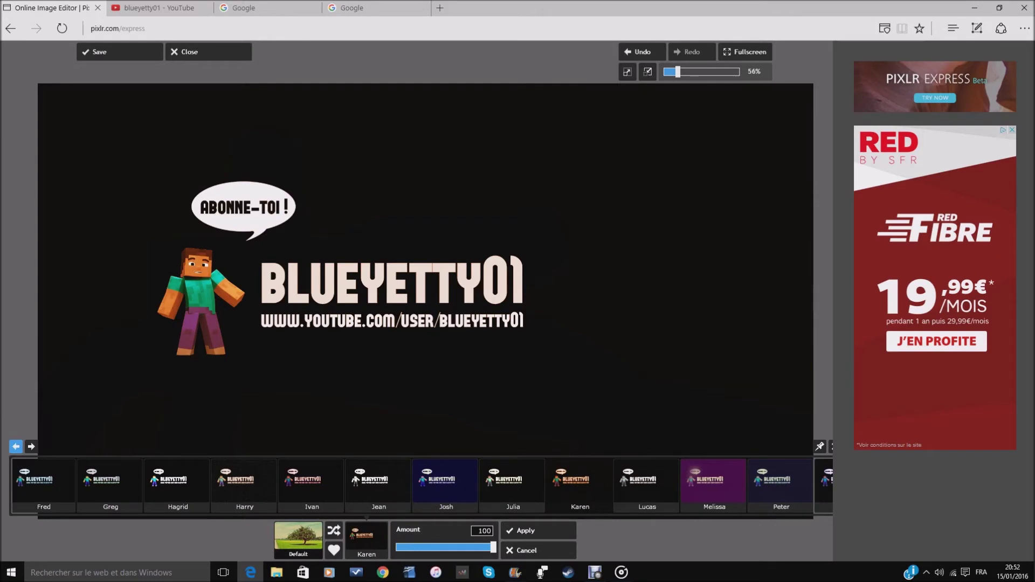
{"action": "left_click", "coordinate": [15, 446]}
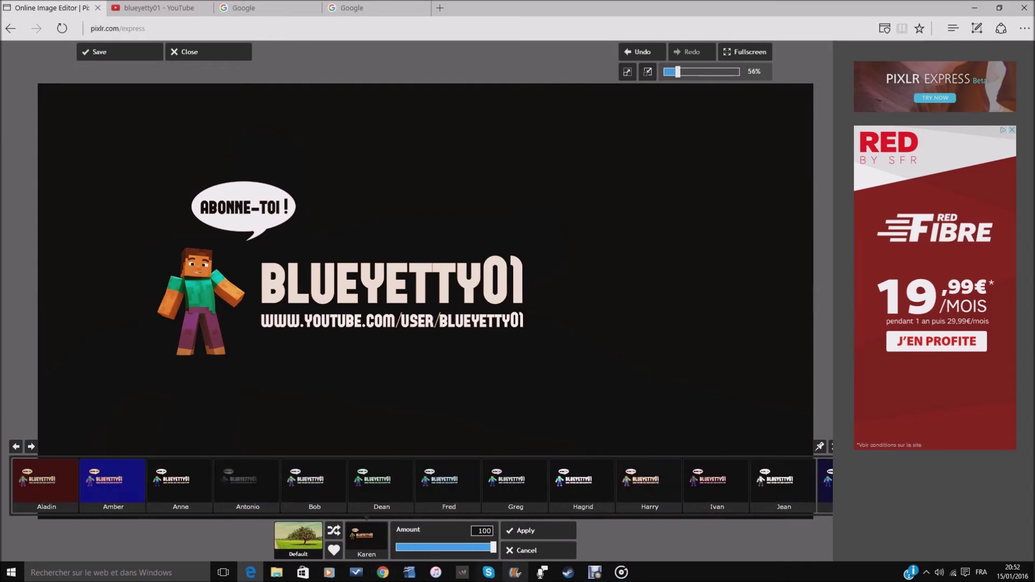
{"action": "left_click", "coordinate": [388, 482]}
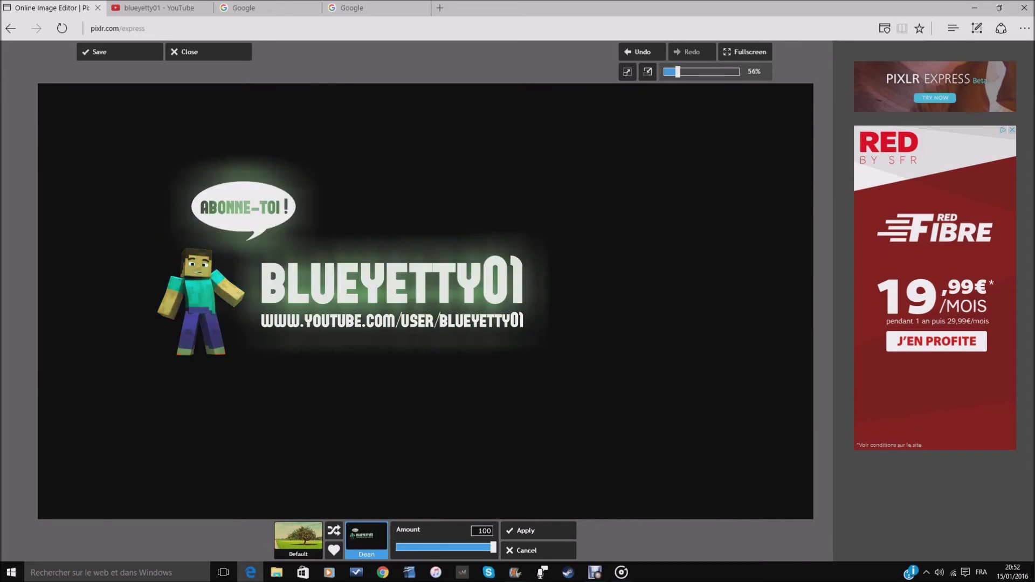
{"action": "left_click", "coordinate": [113, 480]}
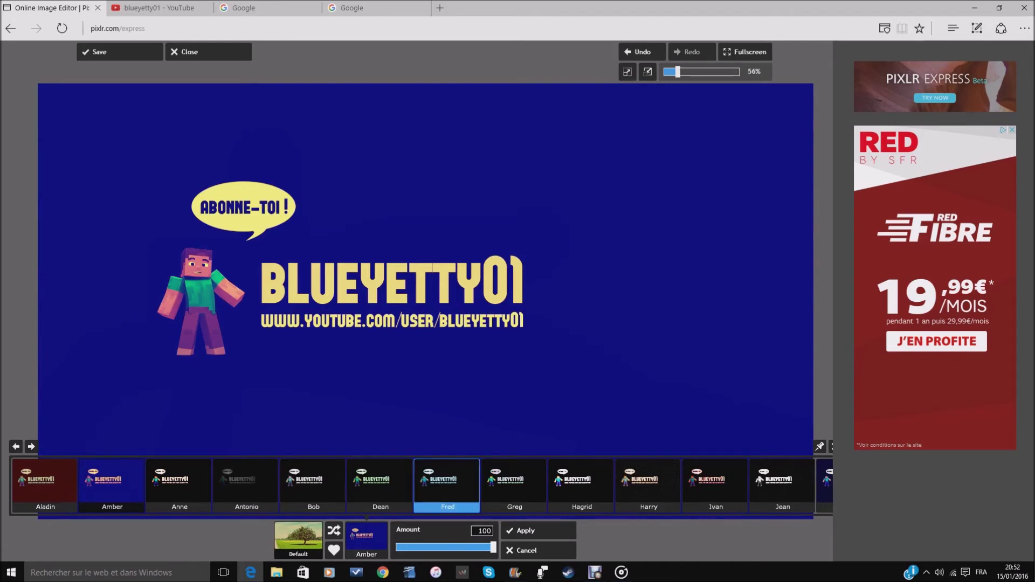
- Choose the Fred effect from the Default category, set its amount to 59, and apply it
{"action": "left_click", "coordinate": [447, 482]}
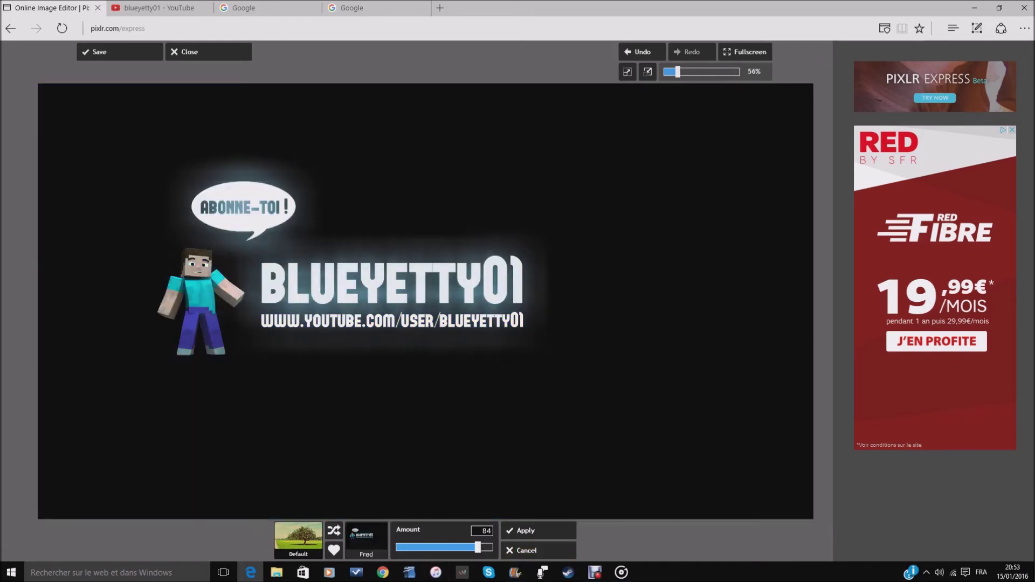
{"action": "left_click_drag", "start_coordinate": [478, 547], "coordinate": [452, 547]}
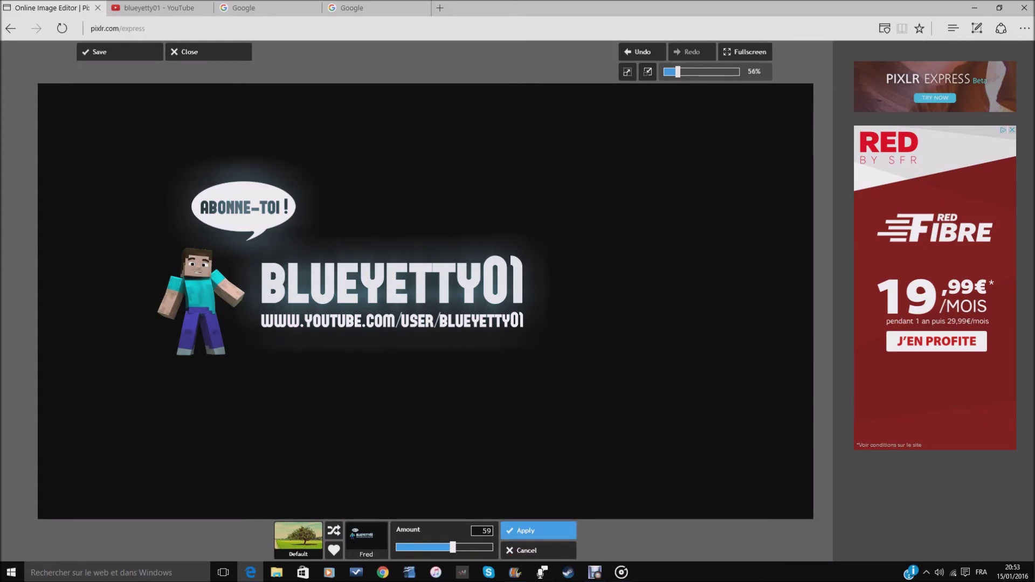
{"action": "left_click", "coordinate": [538, 531]}
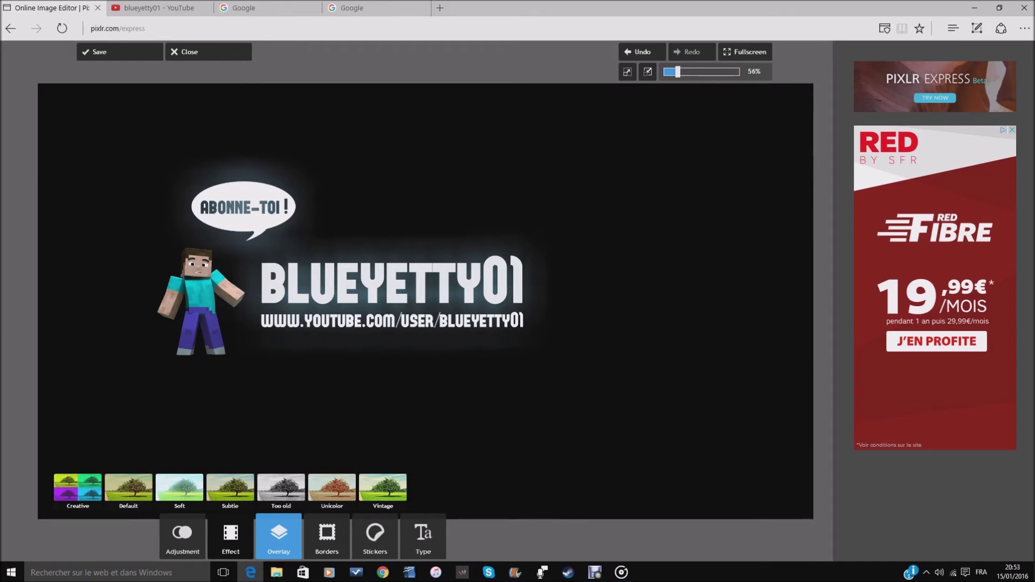
- Try the Fullon overlay from the Flame category on the banner
{"action": "left_click", "coordinate": [384, 490]}
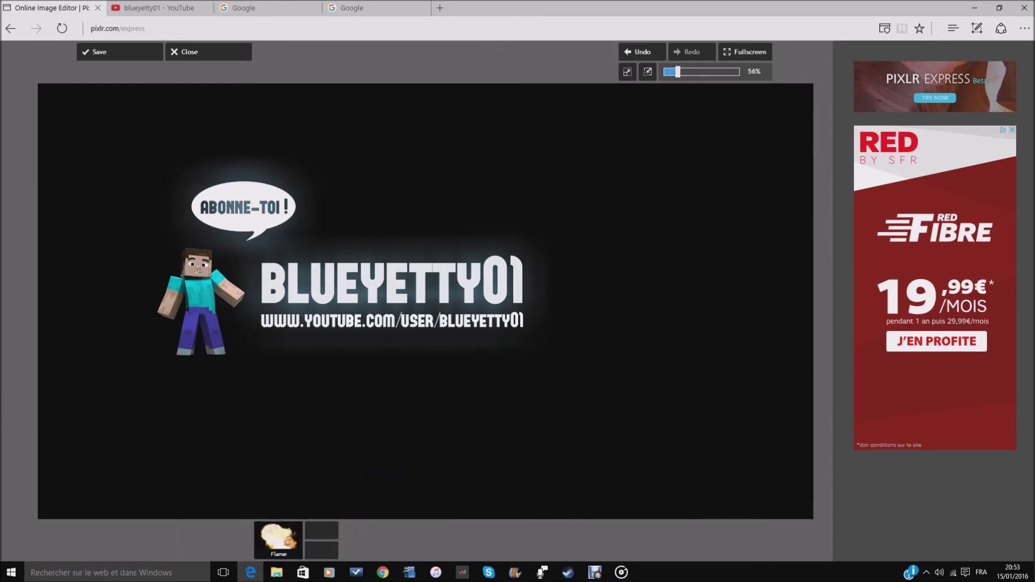
{"action": "left_click", "coordinate": [224, 485]}
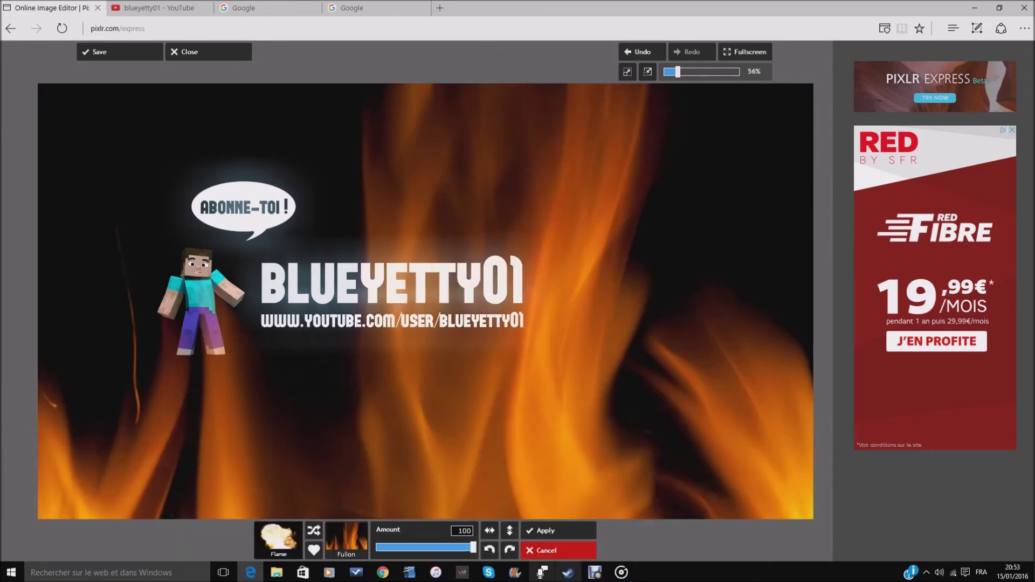
{"action": "mouse_move", "coordinate": [472, 547]}
{"action": "left_mouse_down"}
{"action": "mouse_move", "coordinate": [422, 547]}
{"action": "mouse_move", "coordinate": [473, 547]}
{"action": "left_mouse_up"}
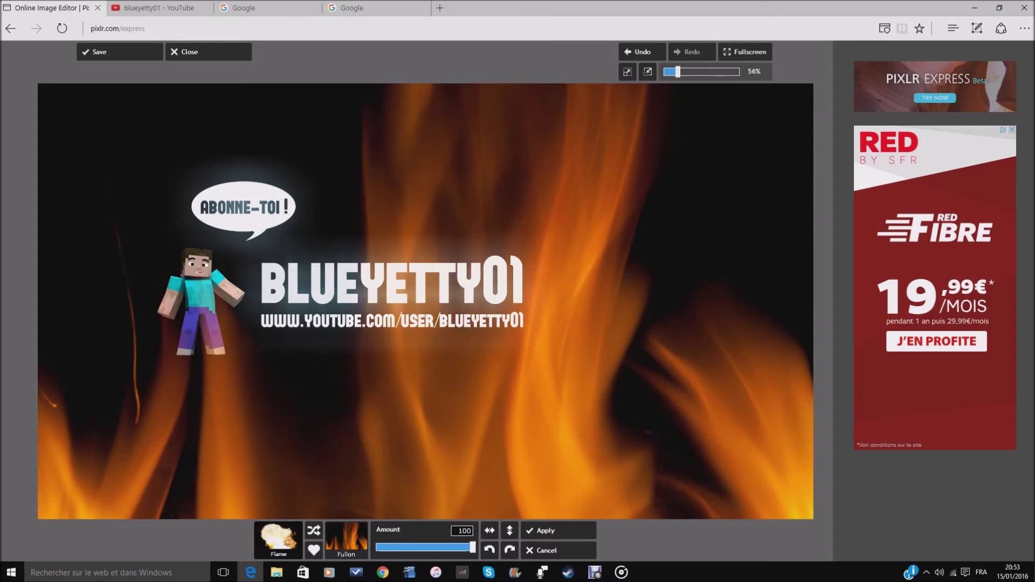
{"action": "left_click", "coordinate": [545, 550]}
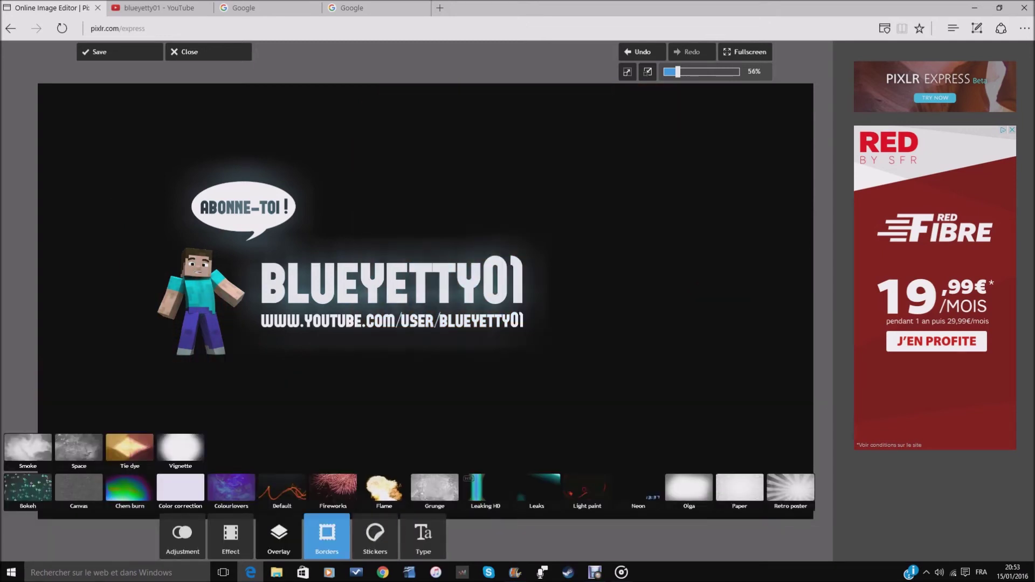
- Try the Ball border from the Film category around the banner
{"action": "left_click", "coordinate": [327, 537]}
{"action": "left_click", "coordinate": [124, 491]}
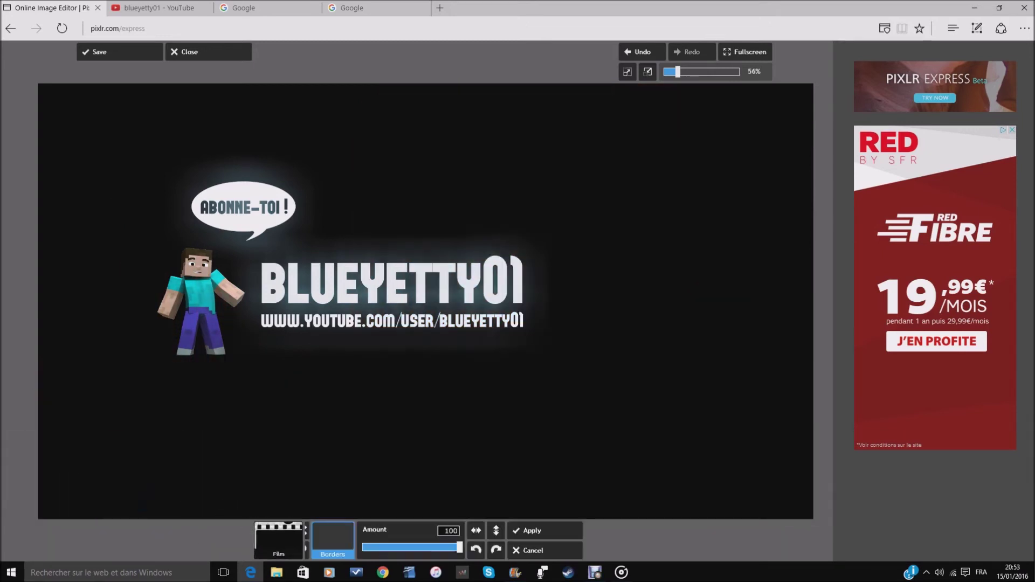
{"action": "left_click", "coordinate": [58, 485]}
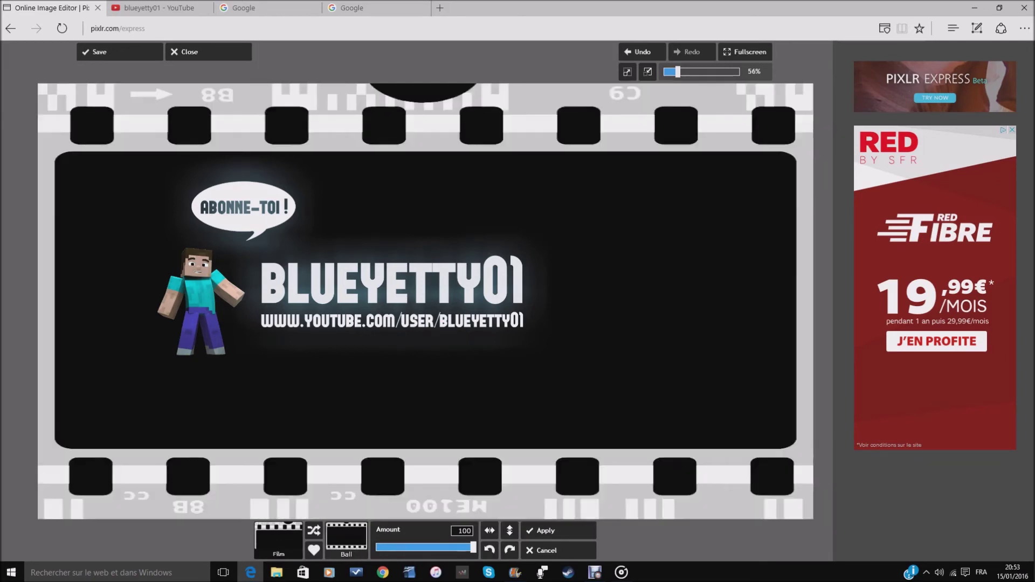
{"action": "left_click", "coordinate": [346, 539]}
{"action": "left_click", "coordinate": [542, 550]}
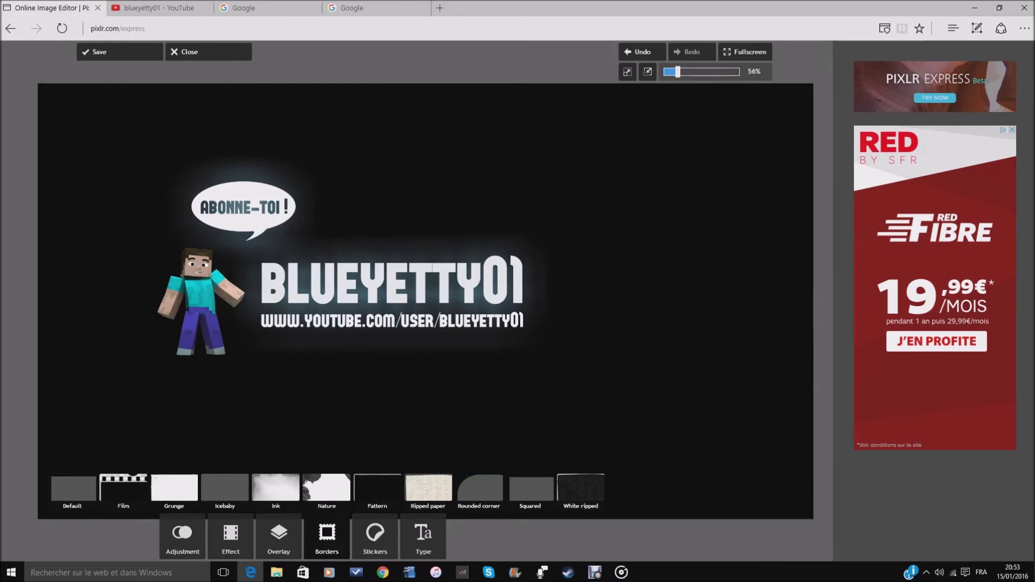
{"action": "left_click", "coordinate": [182, 536]}
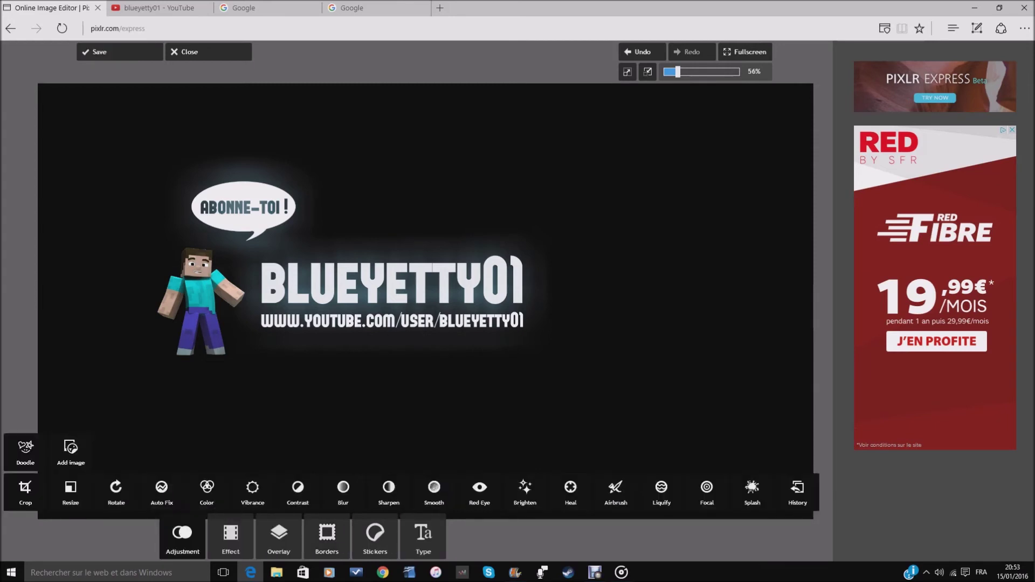
- Save the banner in the Images folder under the name cvcvcv with the quality set to 100
{"action": "left_click", "coordinate": [120, 52]}
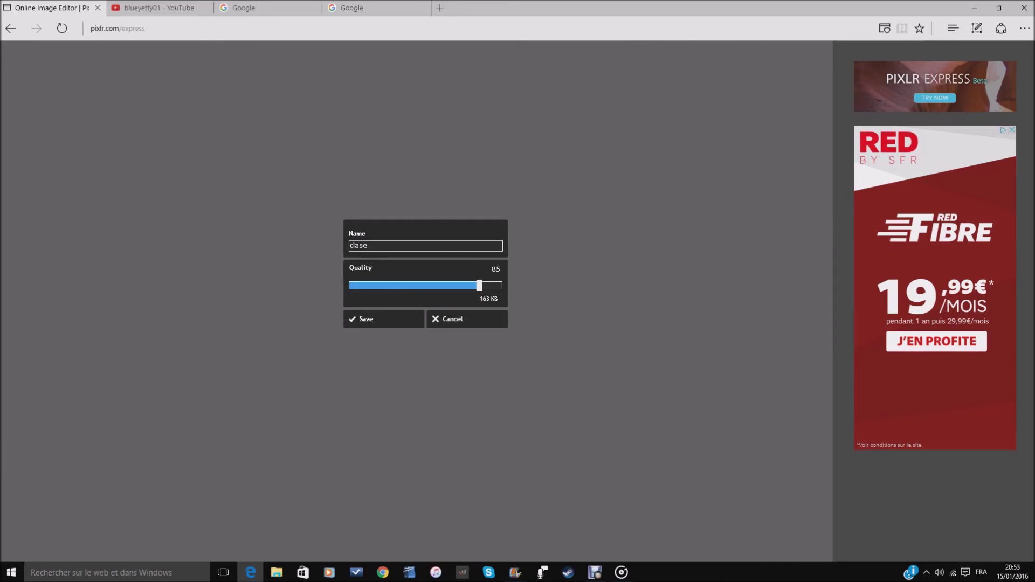
{"action": "left_click_drag", "start_coordinate": [479, 285], "coordinate": [504, 285]}
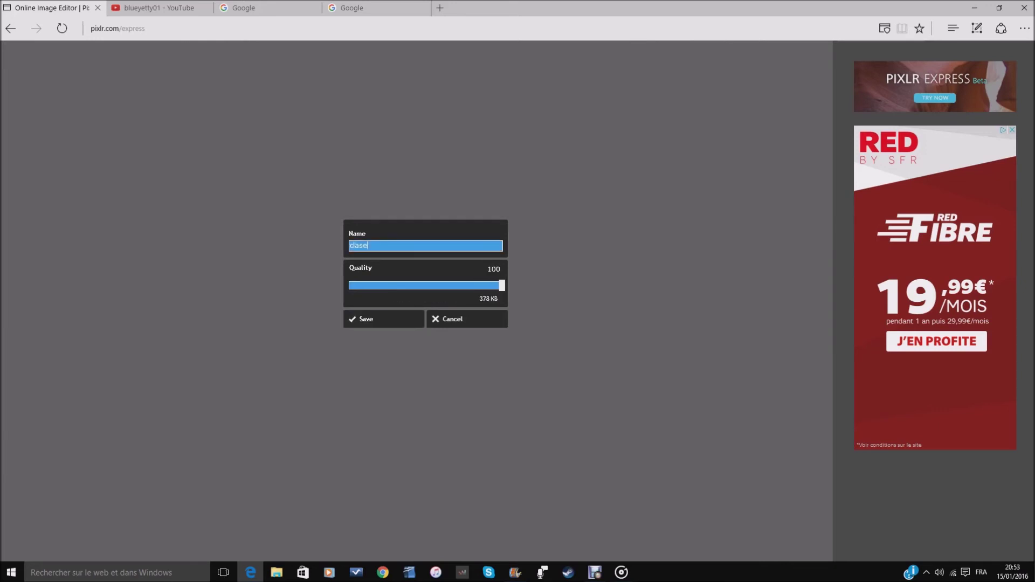
{"action": "key", "text": "BackSpace"}
{"action": "key", "text": "BackSpace"}
{"action": "key", "text": "BackSpace"}
{"action": "key", "text": "BackSpace"}
{"action": "key", "text": "BackSpace"}
{"action": "type", "text": "cvcvcv"}
{"action": "left_click", "coordinate": [377, 319]}
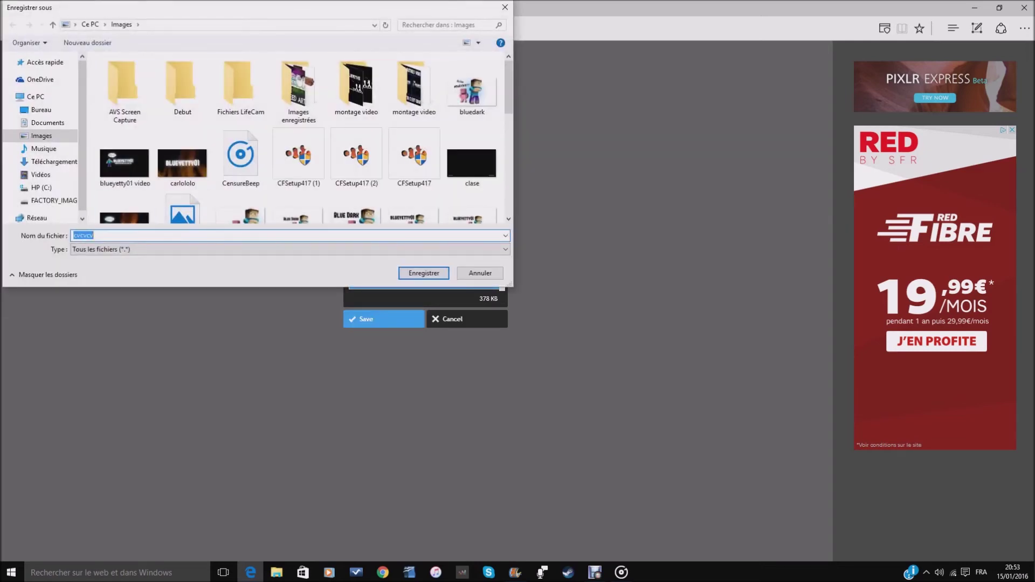
{"action": "key", "text": "Return"}
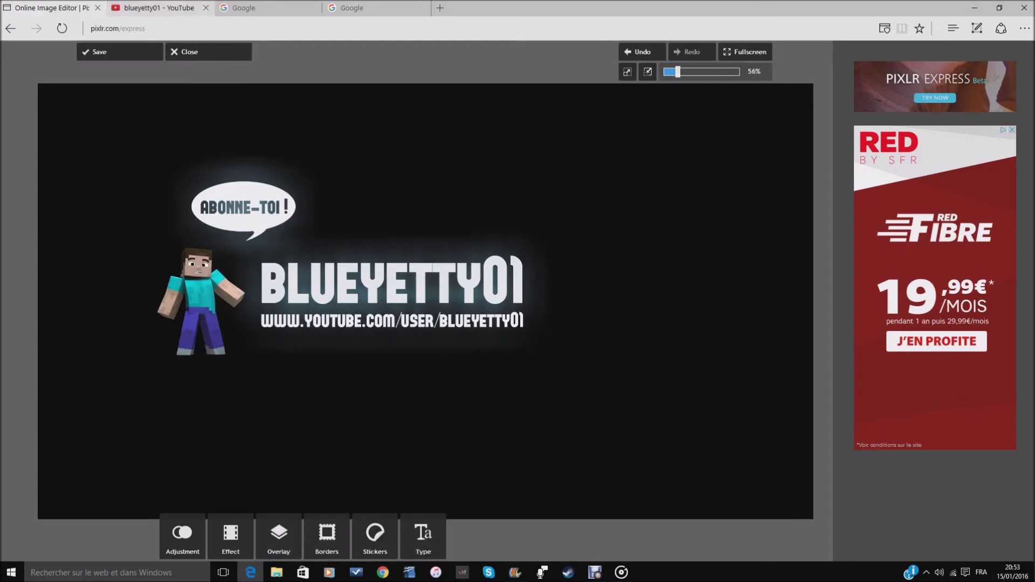
- Switch to the YouTube channel page and upload cvcvcv from the Images folder as the channel art
{"action": "left_click", "coordinate": [156, 7]}
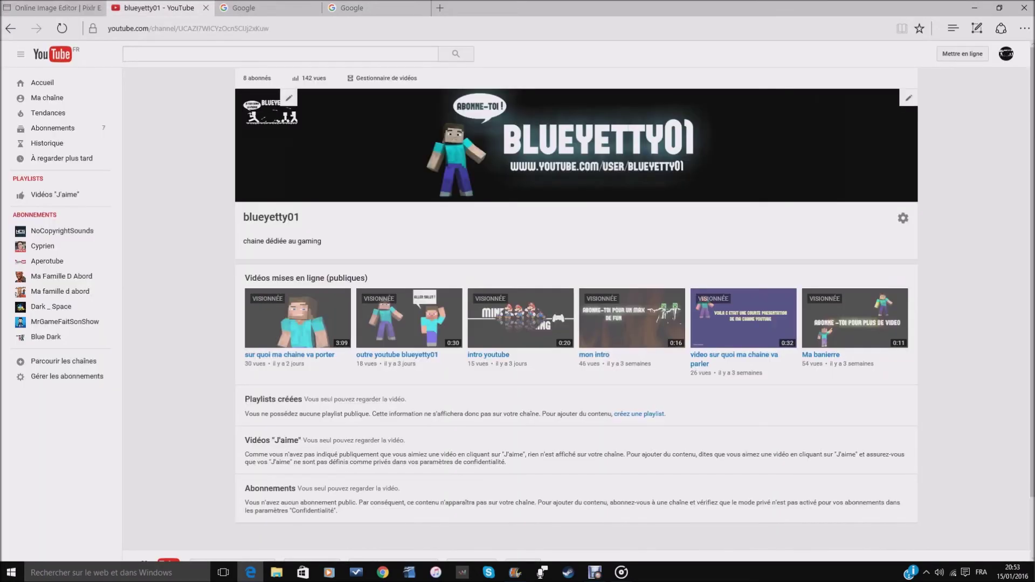
{"action": "left_click", "coordinate": [908, 97]}
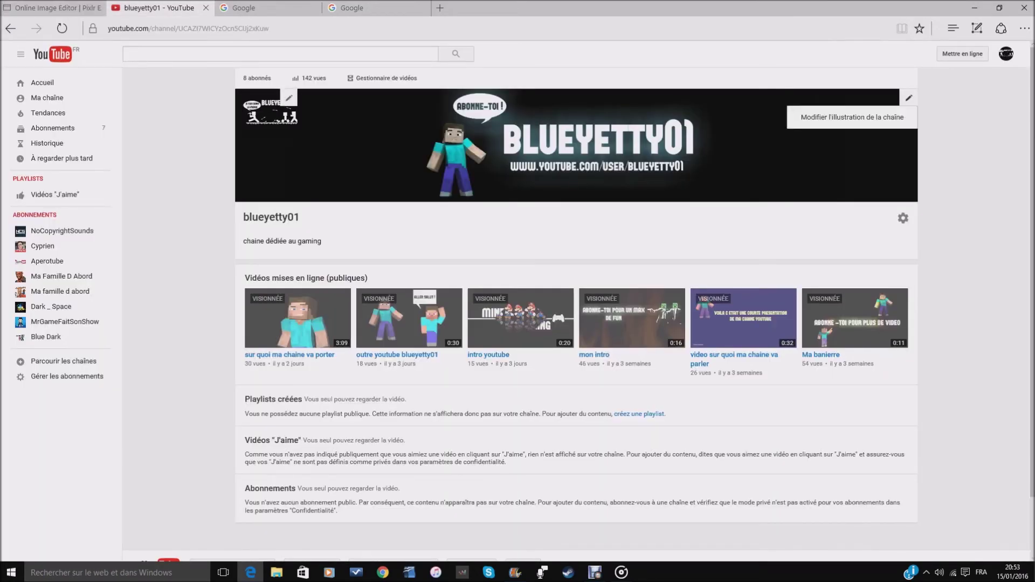
{"action": "left_click", "coordinate": [852, 117]}
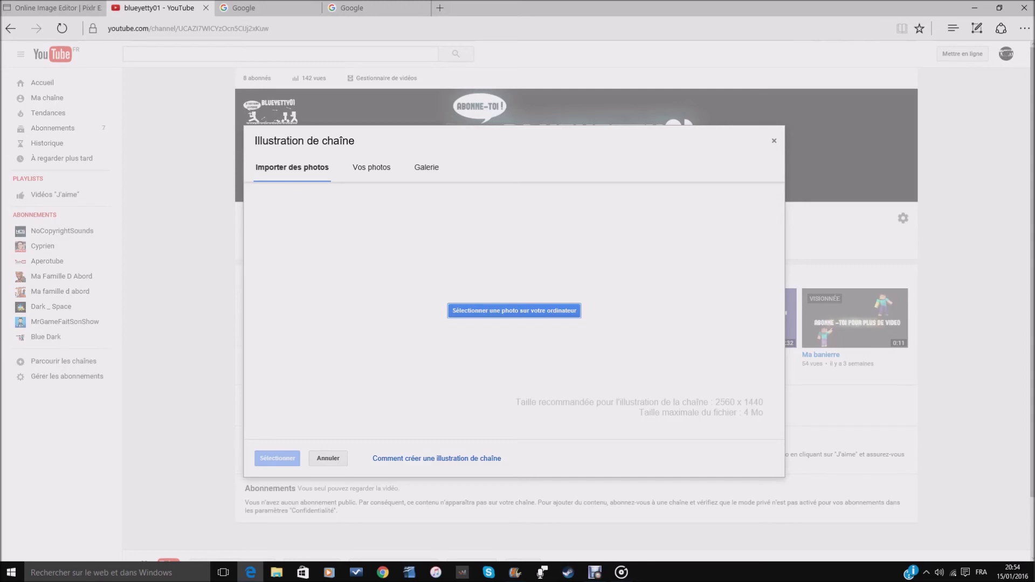
{"action": "left_click", "coordinate": [513, 310]}
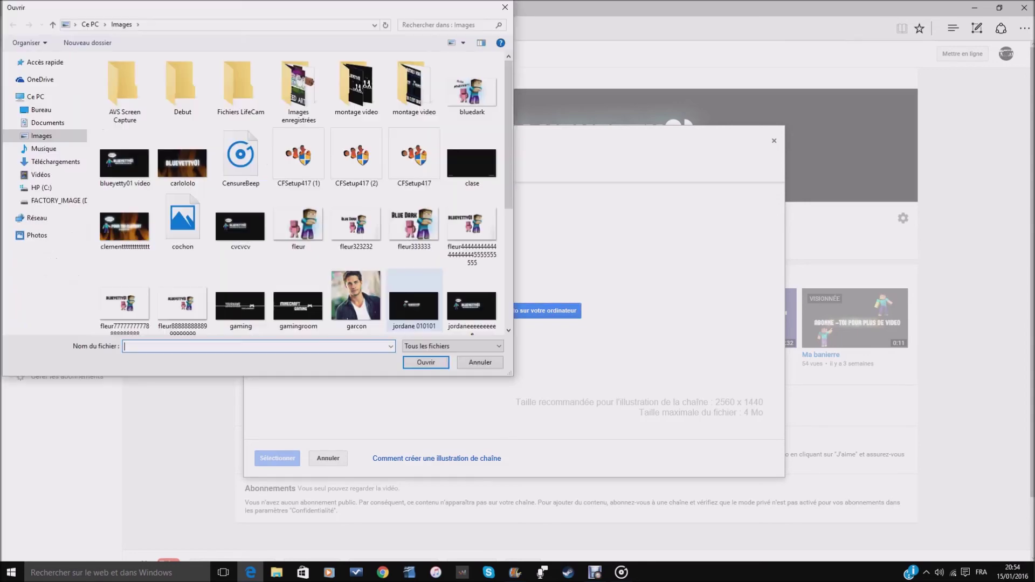
{"action": "scroll", "coordinate": [291, 199], "scroll_direction": "down", "scroll_amount": 3}
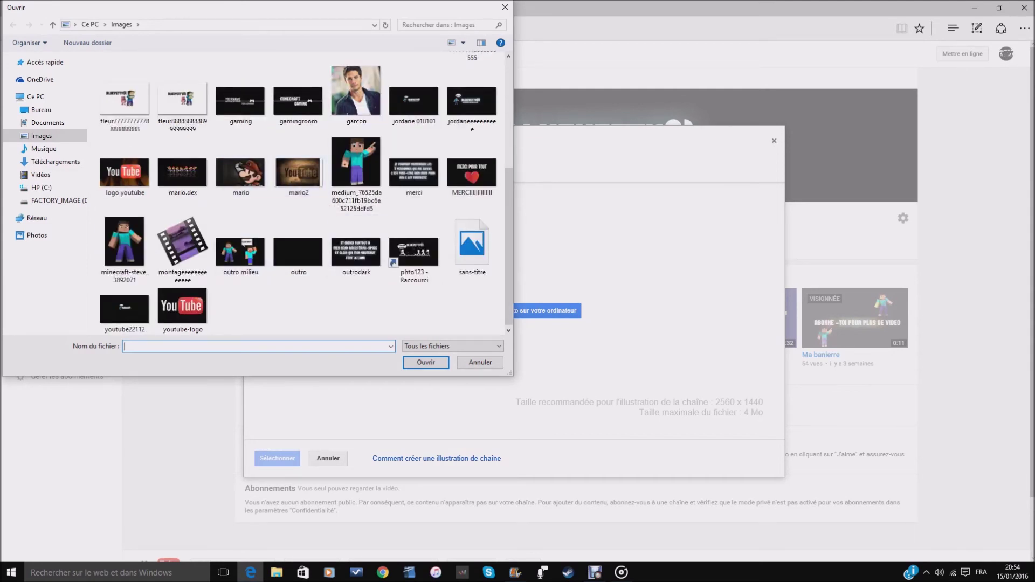
{"action": "scroll", "coordinate": [323, 226], "scroll_direction": "up", "scroll_amount": 3}
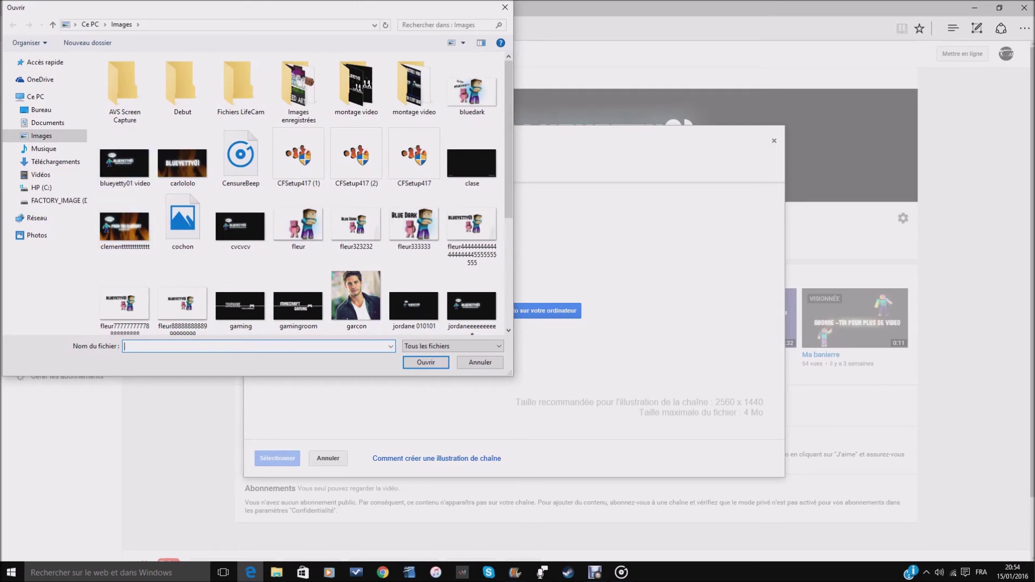
{"action": "left_click", "coordinate": [41, 136]}
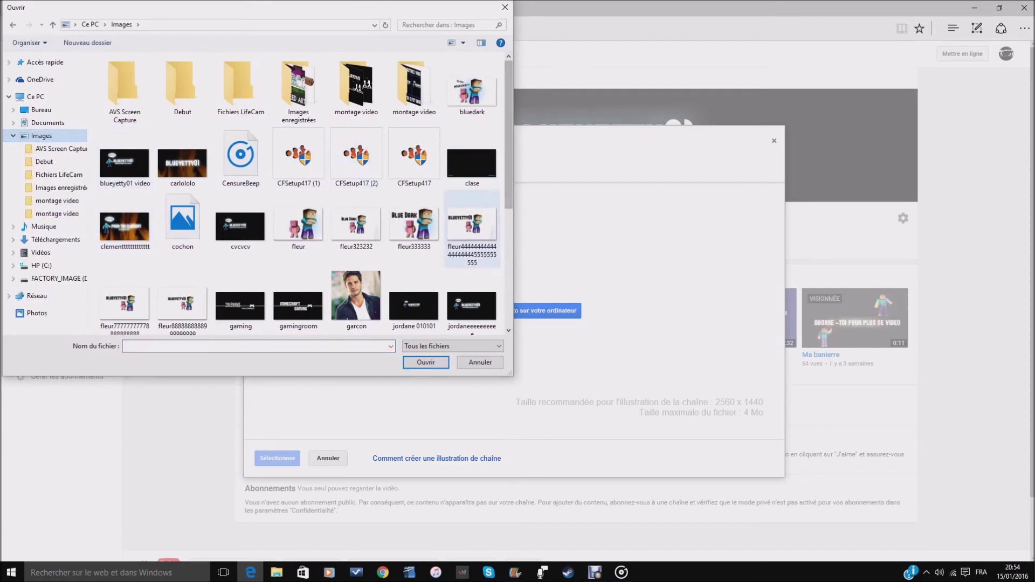
{"action": "double_click", "coordinate": [240, 227]}
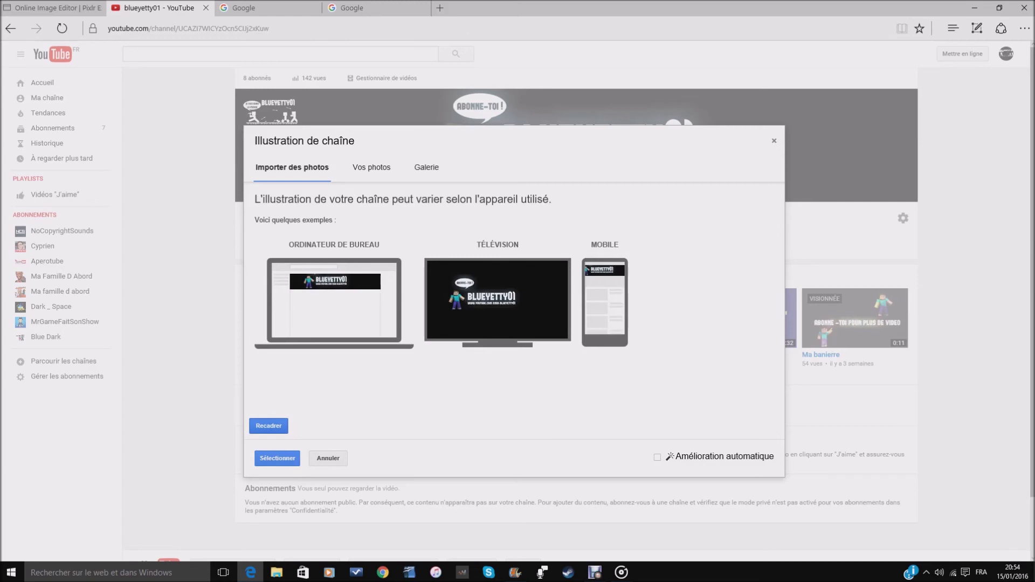
- Shrink the channel art's crop area so its bright strip fits closely around Steve and the title, then close the dialog
{"action": "left_click", "coordinate": [268, 426]}
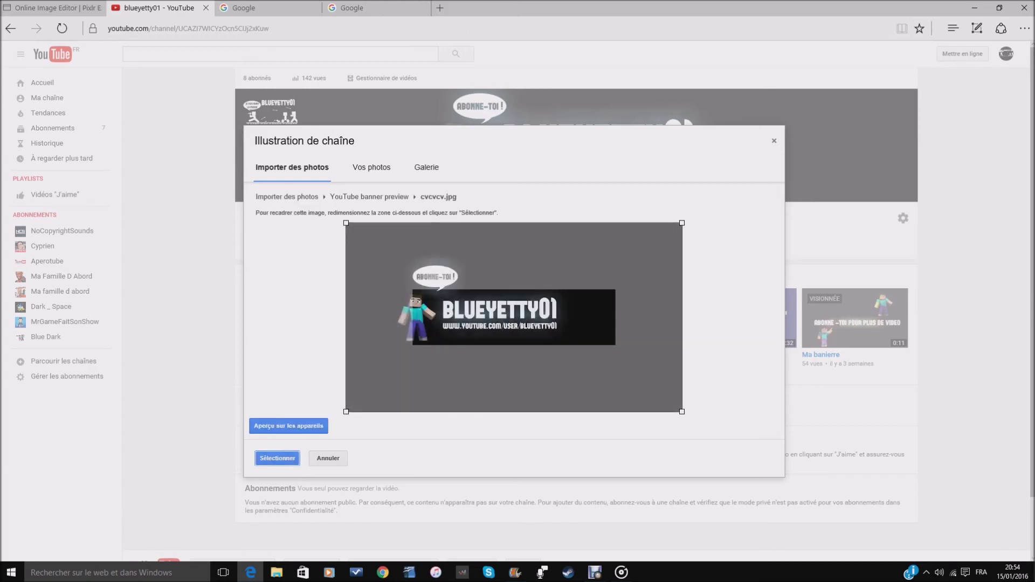
{"action": "left_click_drag", "start_coordinate": [346, 412], "coordinate": [377, 395]}
{"action": "left_click_drag", "start_coordinate": [529, 308], "coordinate": [498, 316]}
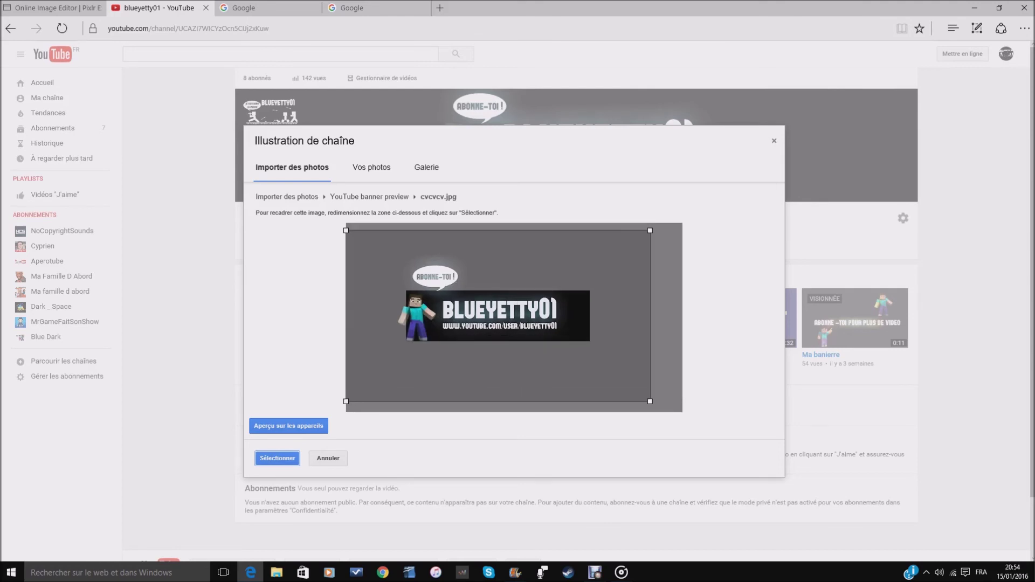
{"action": "left_click_drag", "start_coordinate": [649, 401], "coordinate": [623, 388]}
{"action": "left_click_drag", "start_coordinate": [485, 310], "coordinate": [485, 316]}
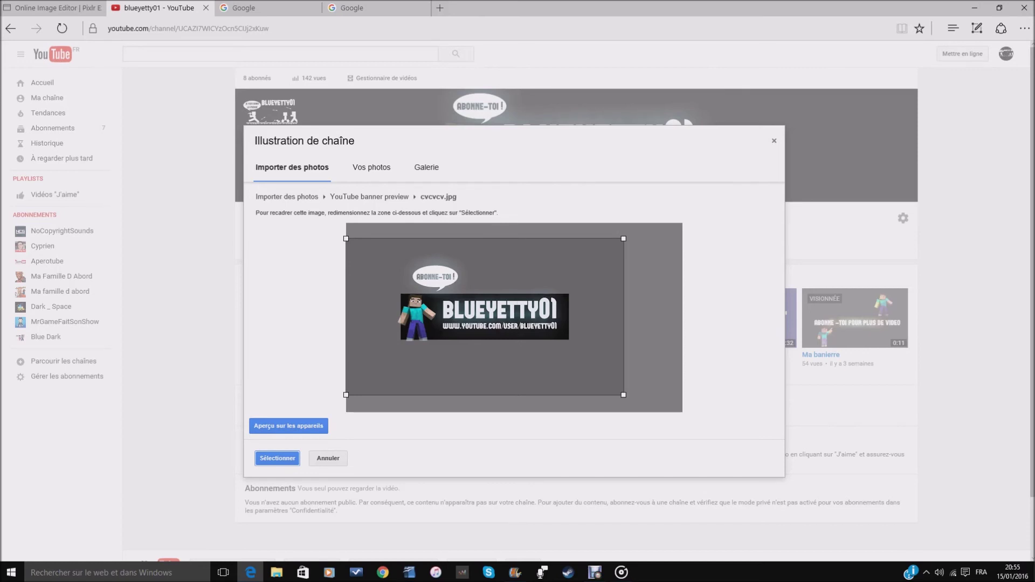
{"action": "key", "text": "Return"}
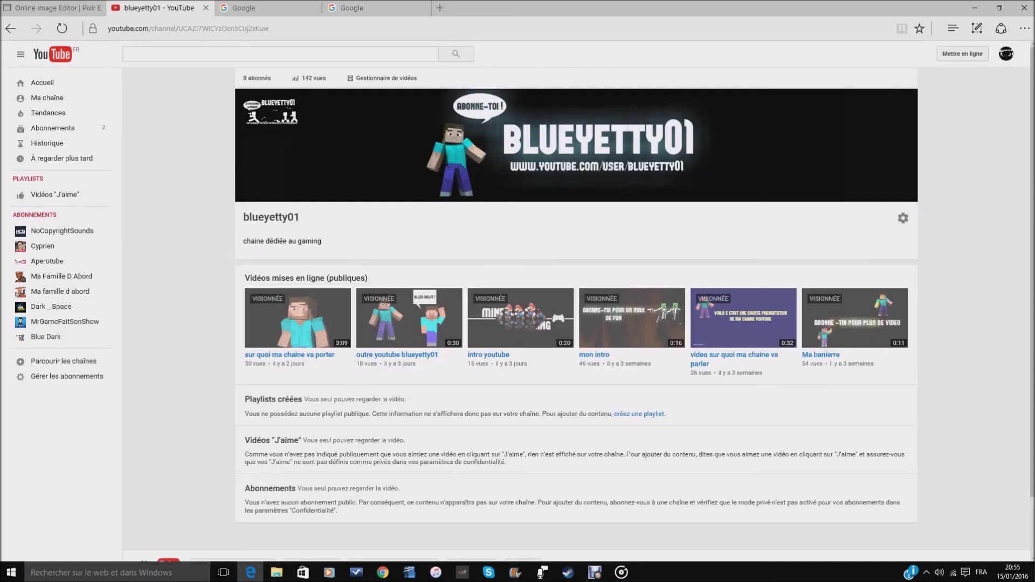
- Return to the Pixlr Express editor, close the finished banner and open the black background image clase
{"action": "left_click", "coordinate": [54, 8]}
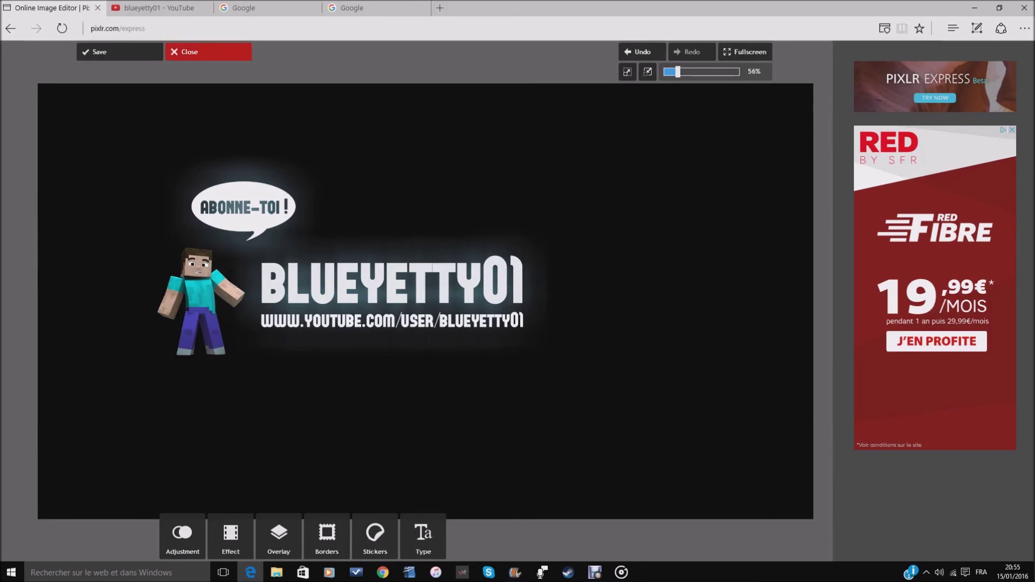
{"action": "left_click", "coordinate": [208, 51]}
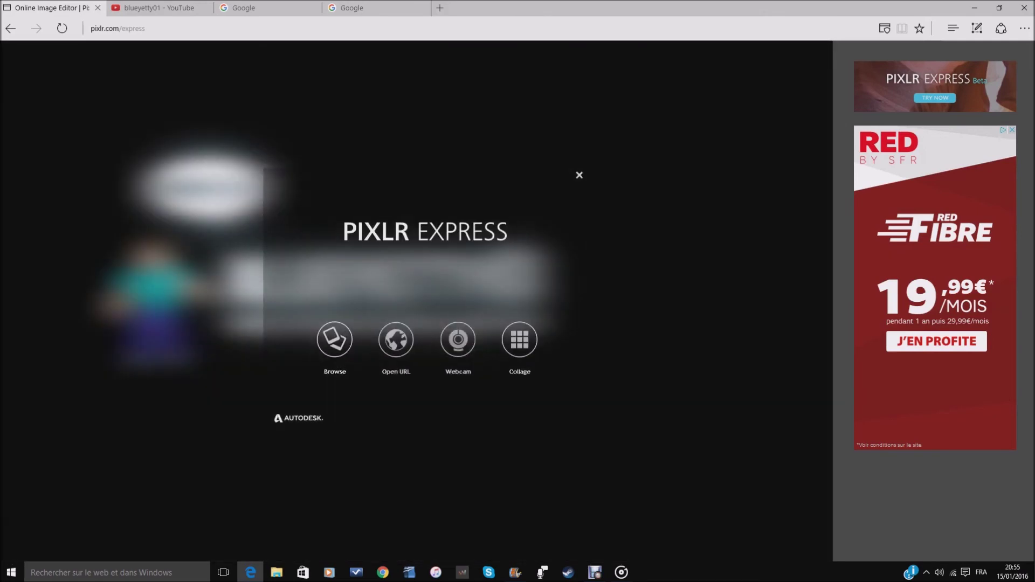
{"action": "left_click", "coordinate": [335, 340]}
{"action": "double_click", "coordinate": [239, 164]}
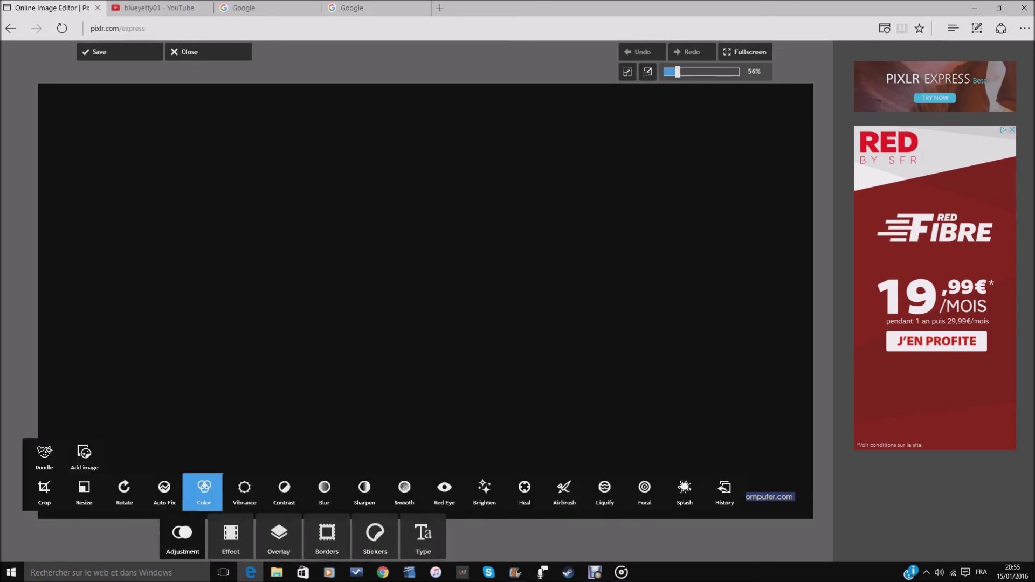
- Paint over both watermark labels along the lower edge with a black Doodle brush of size 151, and apply it
{"action": "left_click", "coordinate": [26, 452]}
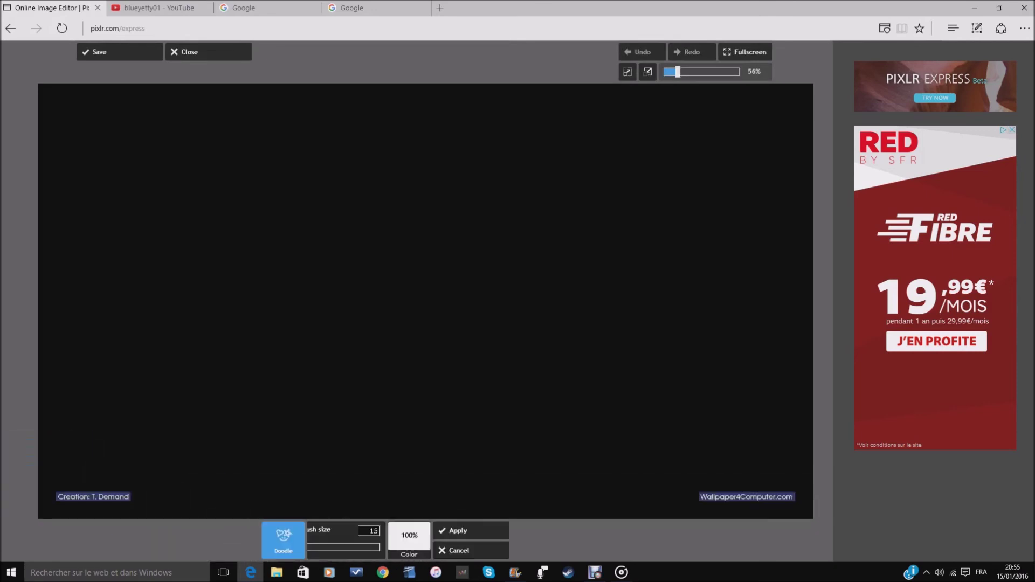
{"action": "left_click_drag", "start_coordinate": [383, 547], "coordinate": [427, 547]}
{"action": "left_click", "coordinate": [489, 539]}
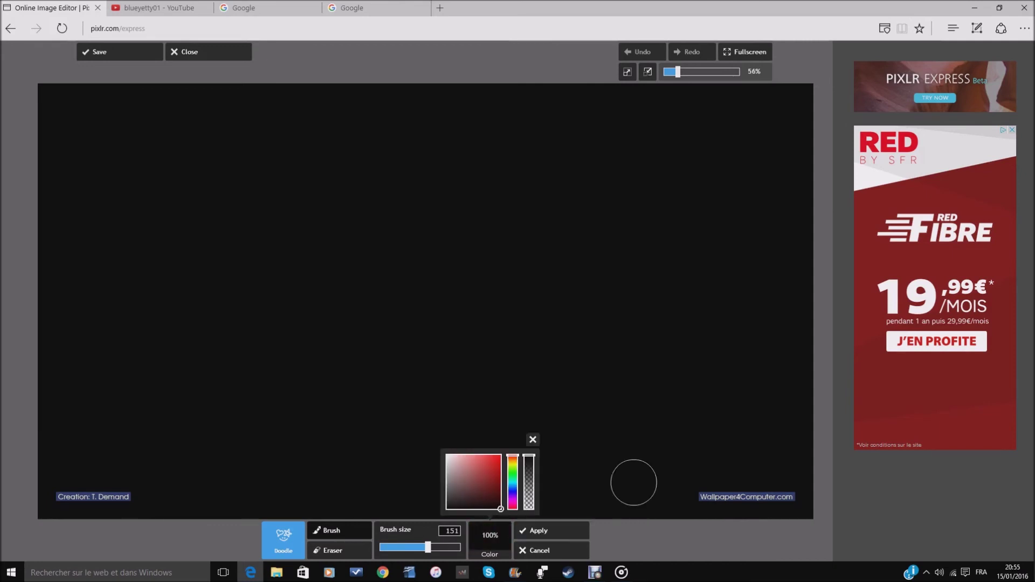
{"action": "left_click_drag", "start_coordinate": [634, 482], "coordinate": [771, 492]}
{"action": "left_click_drag", "start_coordinate": [114, 503], "coordinate": [79, 504]}
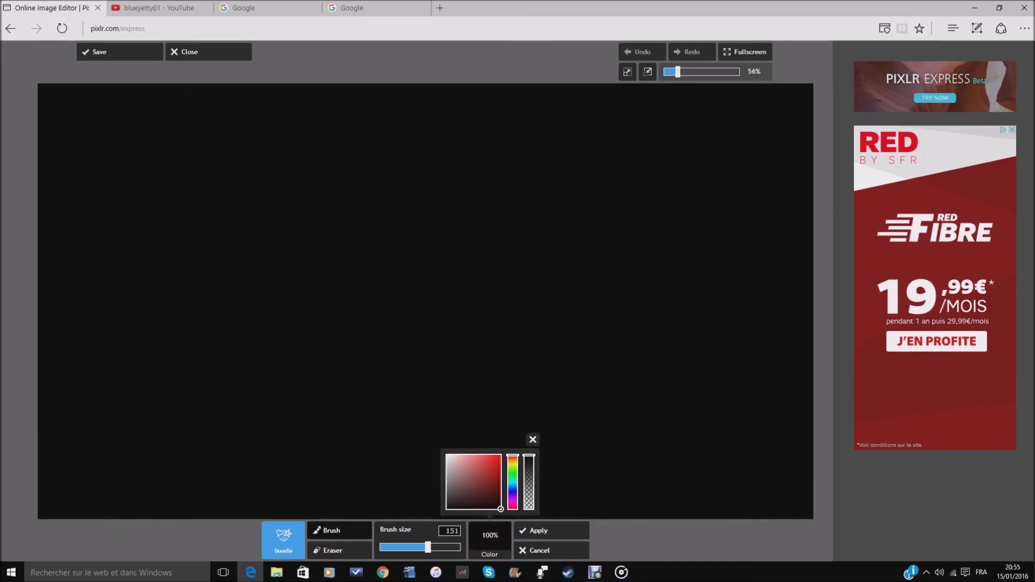
{"action": "left_click", "coordinate": [551, 531]}
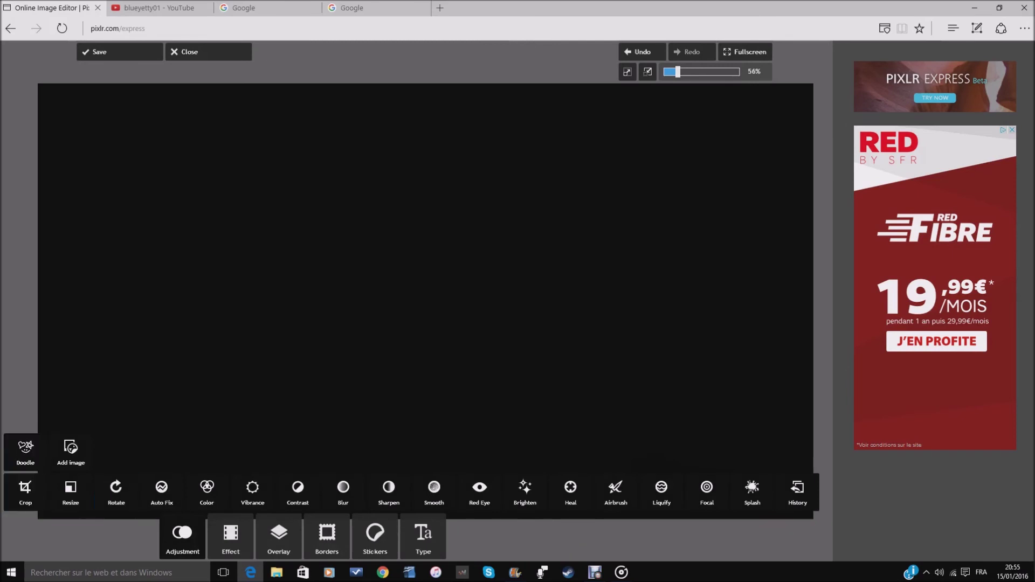
- Add the cvcvcv banner from the Images folder on top of the cleaned black background
{"action": "left_click", "coordinate": [70, 450]}
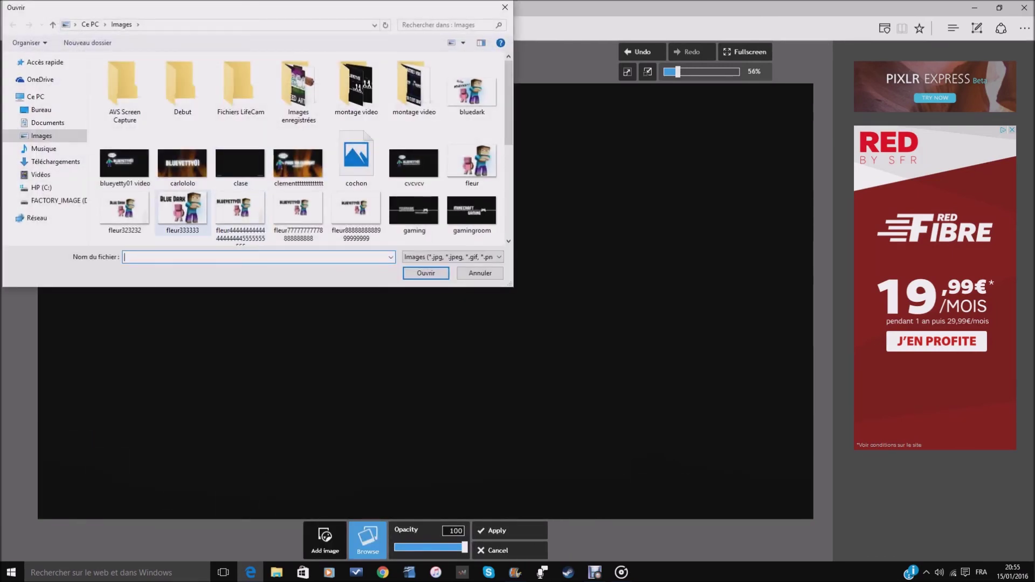
{"action": "scroll", "coordinate": [183, 210], "scroll_direction": "down", "scroll_amount": 3}
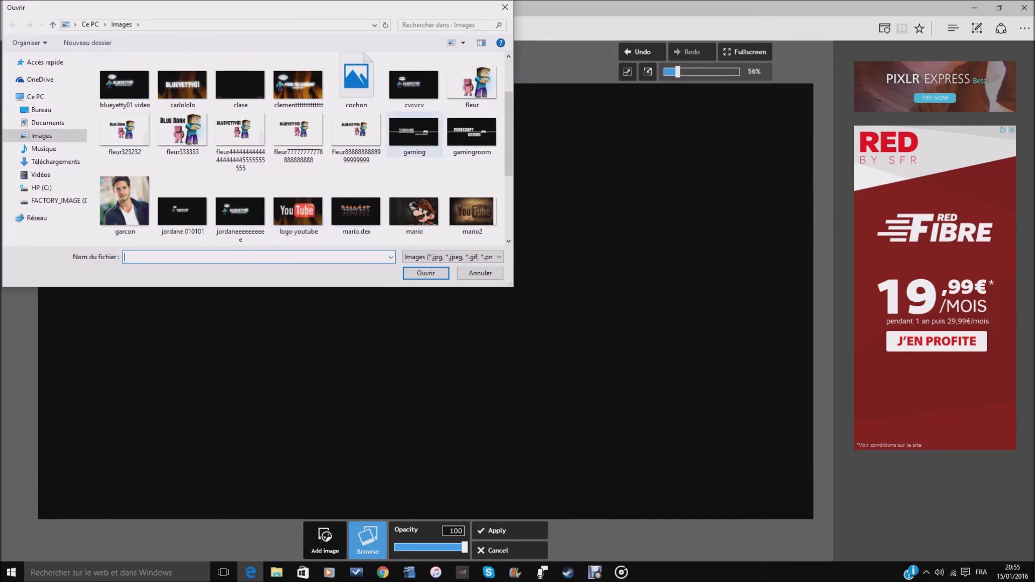
{"action": "double_click", "coordinate": [413, 85]}
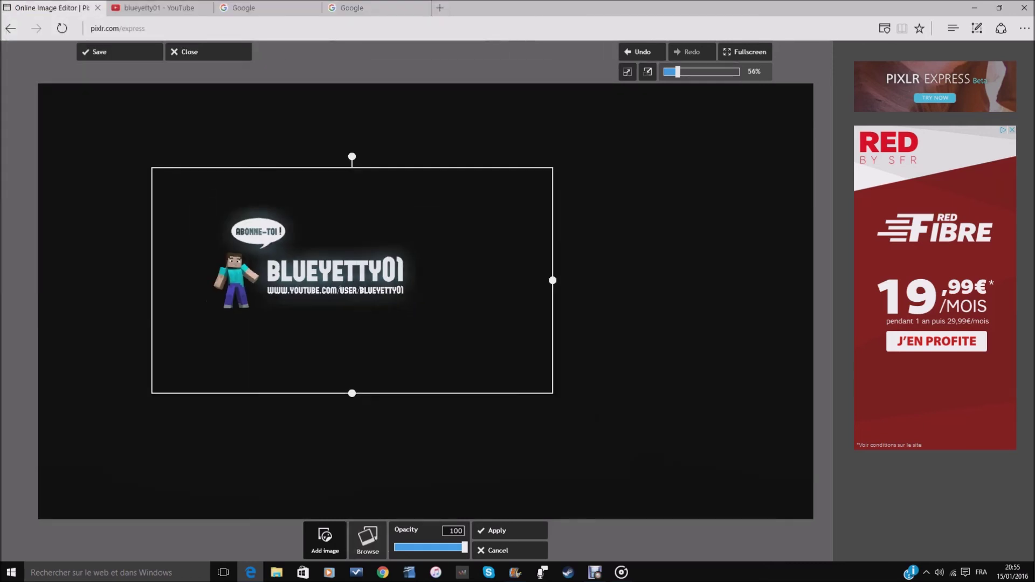
- Shrink the added banner, position Steve and the title near the centre of the black background, and apply the placement
{"action": "left_click_drag", "start_coordinate": [462, 279], "coordinate": [452, 300]}
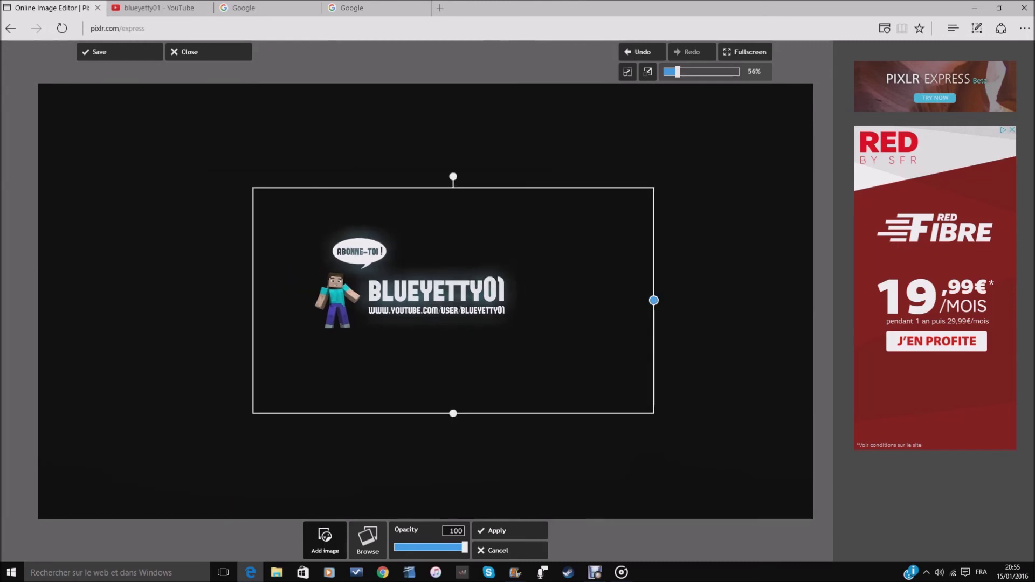
{"action": "left_click_drag", "start_coordinate": [654, 300], "coordinate": [654, 300]}
{"action": "left_click_drag", "start_coordinate": [453, 299], "coordinate": [460, 300]}
{"action": "left_click_drag", "start_coordinate": [660, 301], "coordinate": [645, 300]}
{"action": "left_click_drag", "start_coordinate": [460, 300], "coordinate": [471, 294]}
{"action": "left_click_drag", "start_coordinate": [673, 298], "coordinate": [650, 298]}
{"action": "left_click_drag", "start_coordinate": [473, 293], "coordinate": [459, 307]}
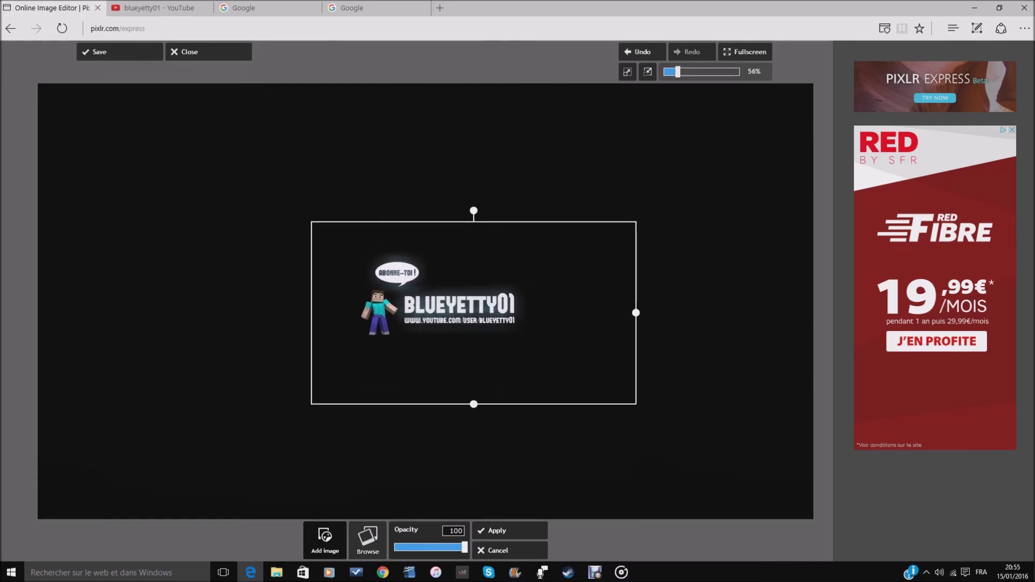
{"action": "left_click", "coordinate": [509, 530]}
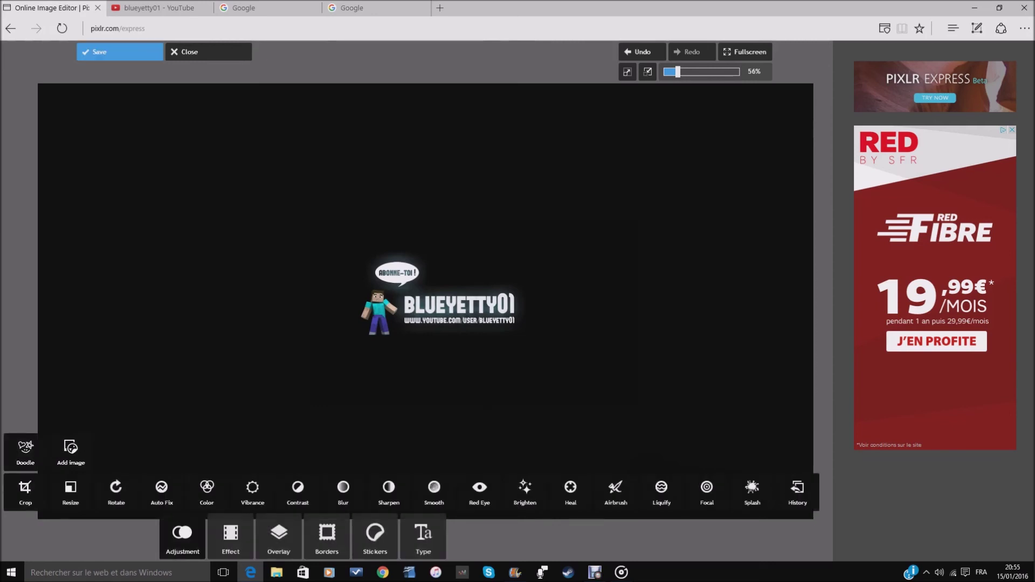
- Save the composed image as bvbvbv at quality 100 in the Images folder
{"action": "left_click", "coordinate": [120, 51]}
{"action": "left_click_drag", "start_coordinate": [479, 285], "coordinate": [503, 286]}
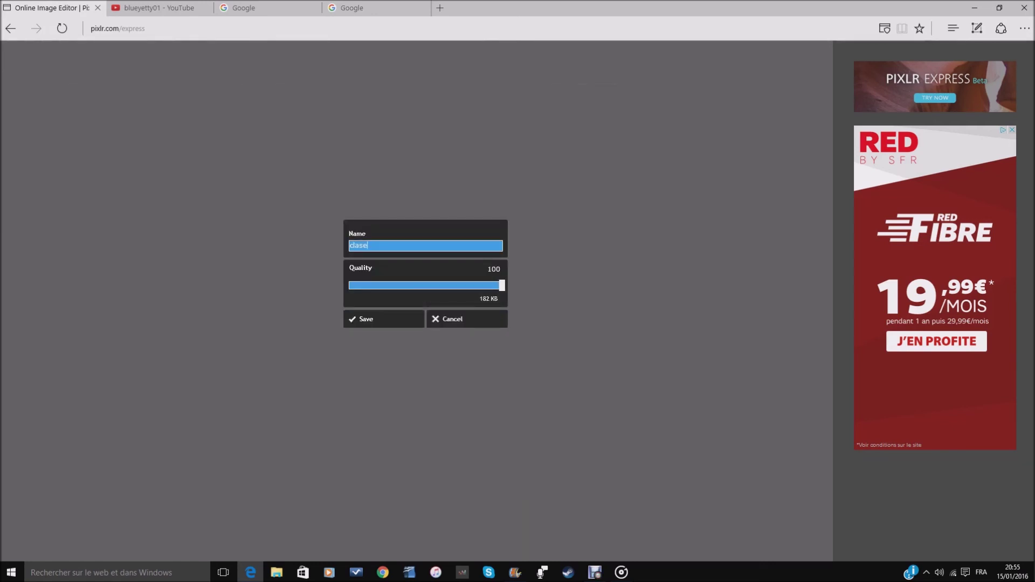
{"action": "key", "text": "BackSpace"}
{"action": "key", "text": "BackSpace"}
{"action": "key", "text": "BackSpace"}
{"action": "key", "text": "BackSpace"}
{"action": "key", "text": "BackSpace"}
{"action": "type", "text": "bvbvbv"}
{"action": "left_click", "coordinate": [384, 318]}
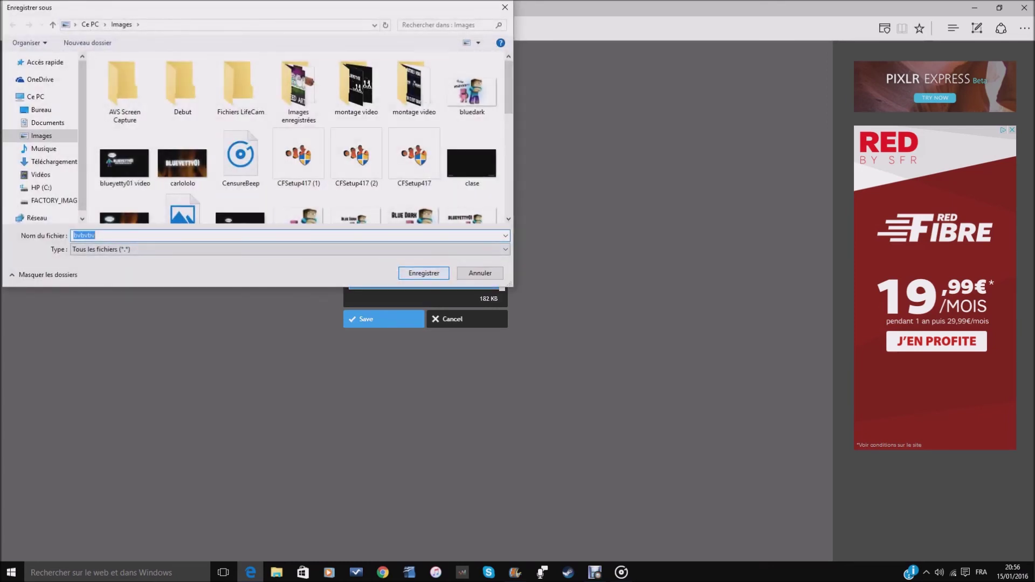
{"action": "key", "text": "Return"}
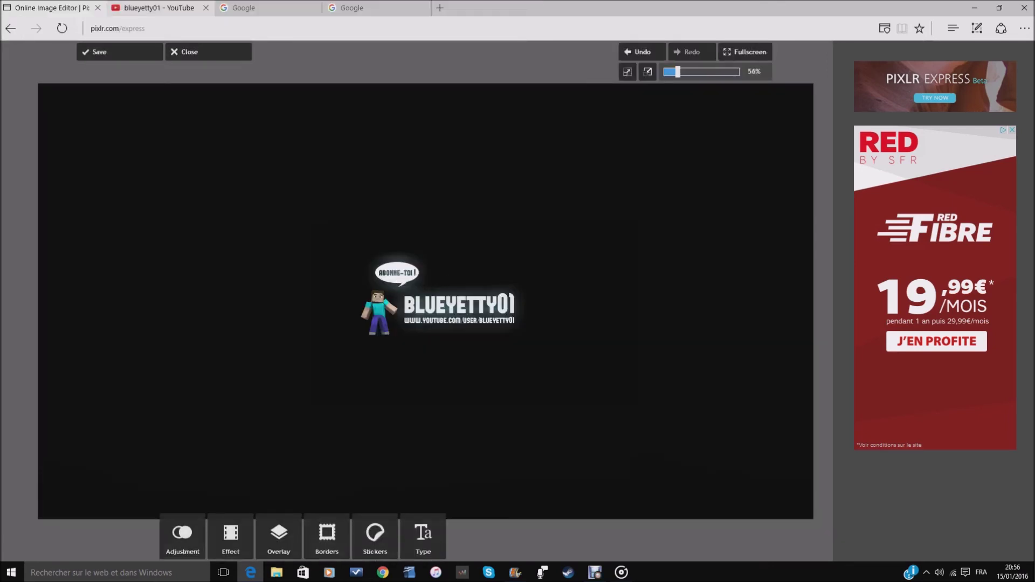
- Switch to the YouTube channel page and upload bvbvbv from the Images folder as the channel art
{"action": "left_click", "coordinate": [159, 9]}
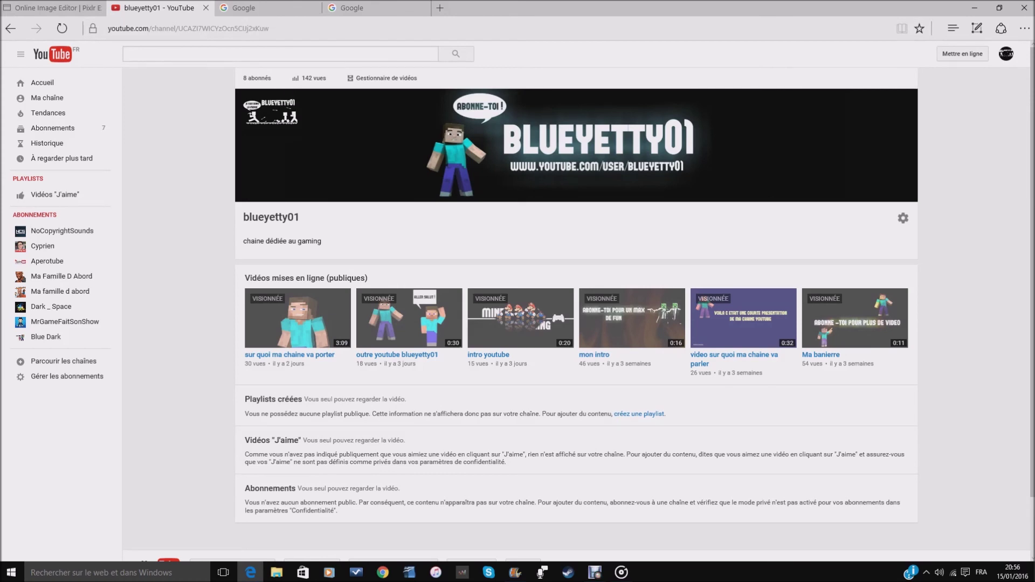
{"action": "left_click", "coordinate": [908, 98]}
{"action": "left_click", "coordinate": [851, 116]}
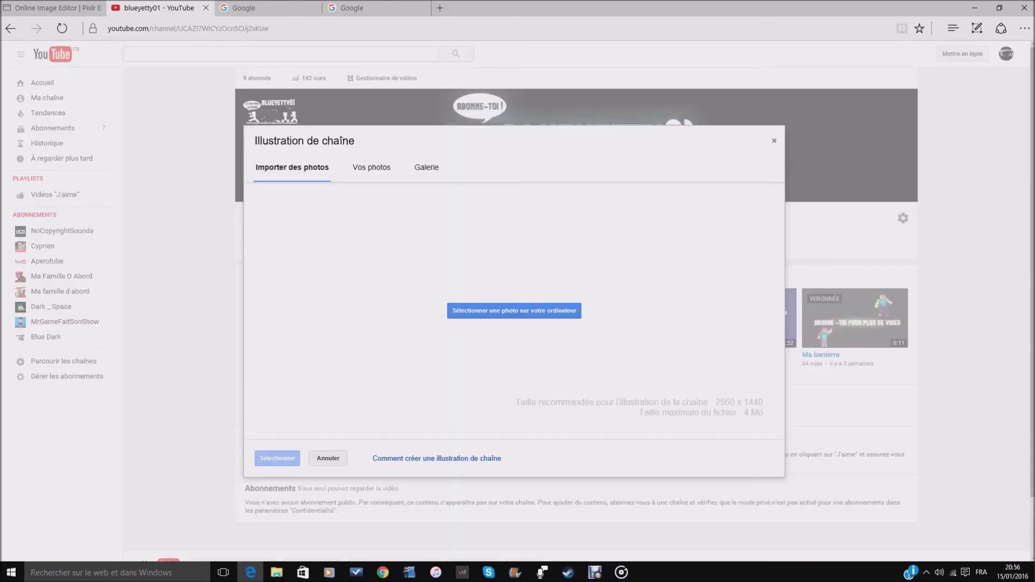
{"action": "left_click", "coordinate": [514, 311]}
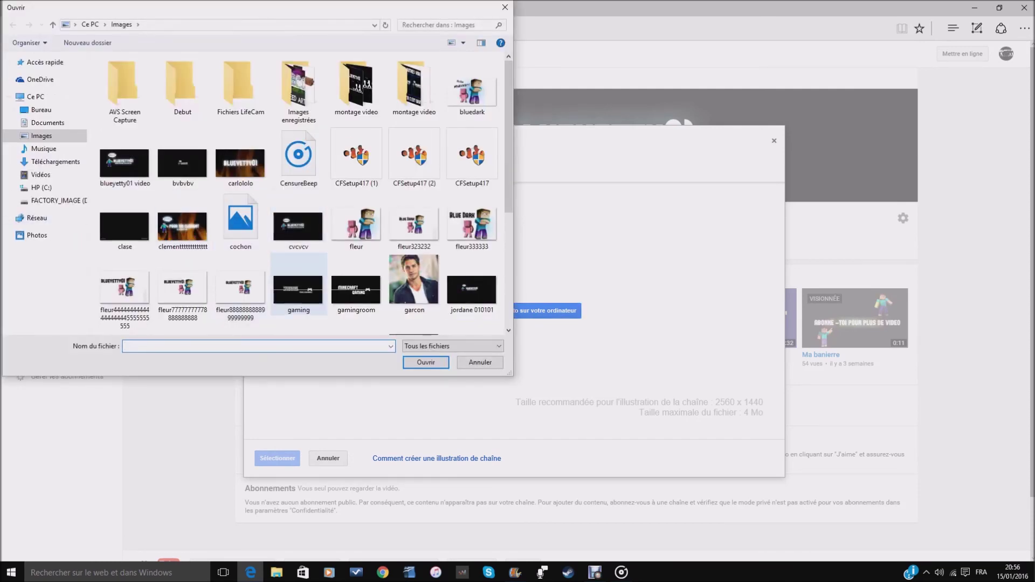
{"action": "scroll", "coordinate": [301, 194], "scroll_direction": "down", "scroll_amount": 2}
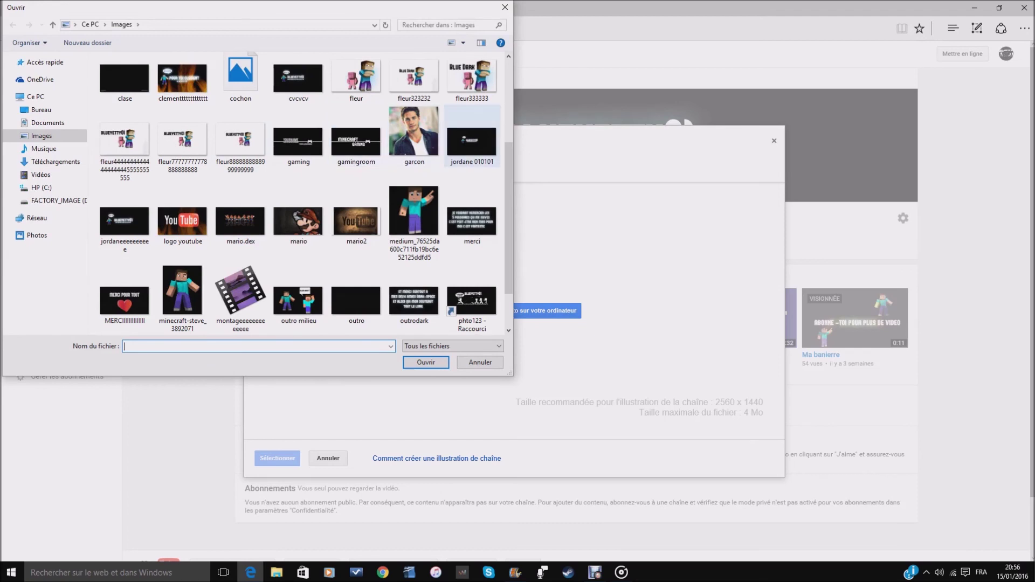
{"action": "scroll", "coordinate": [299, 216], "scroll_direction": "down", "scroll_amount": 1}
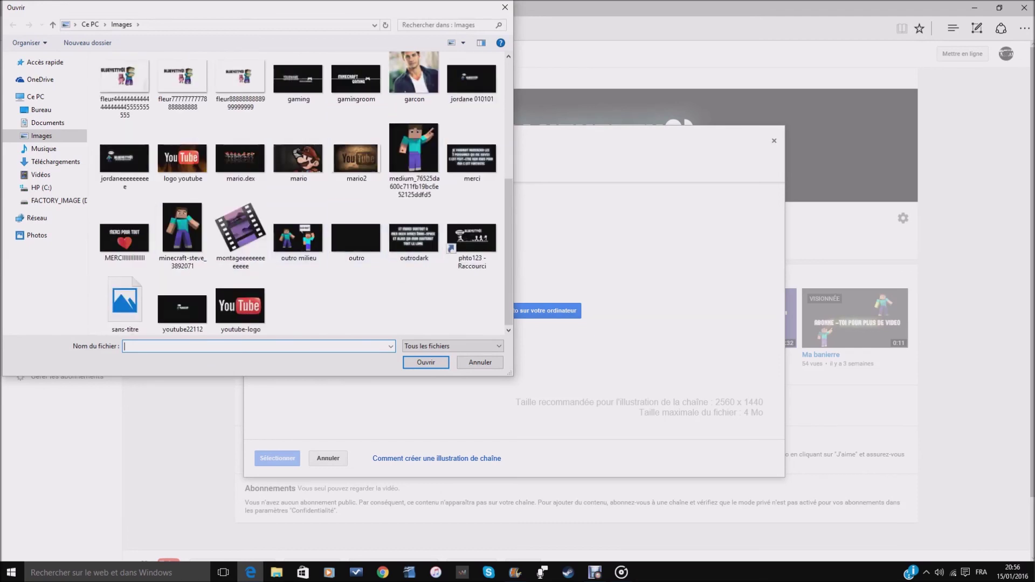
{"action": "scroll", "coordinate": [183, 226], "scroll_direction": "up", "scroll_amount": 3}
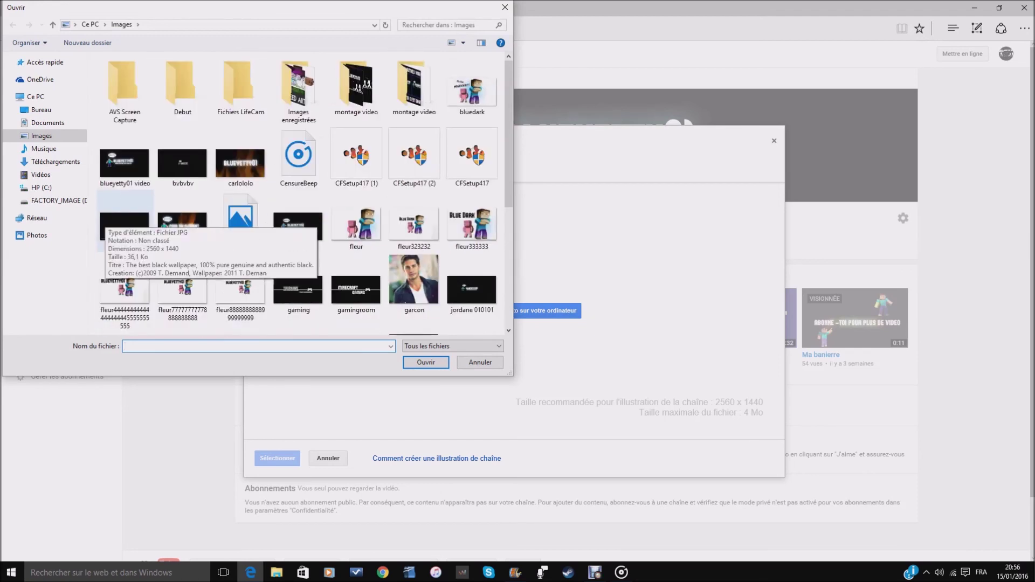
{"action": "double_click", "coordinate": [183, 223]}
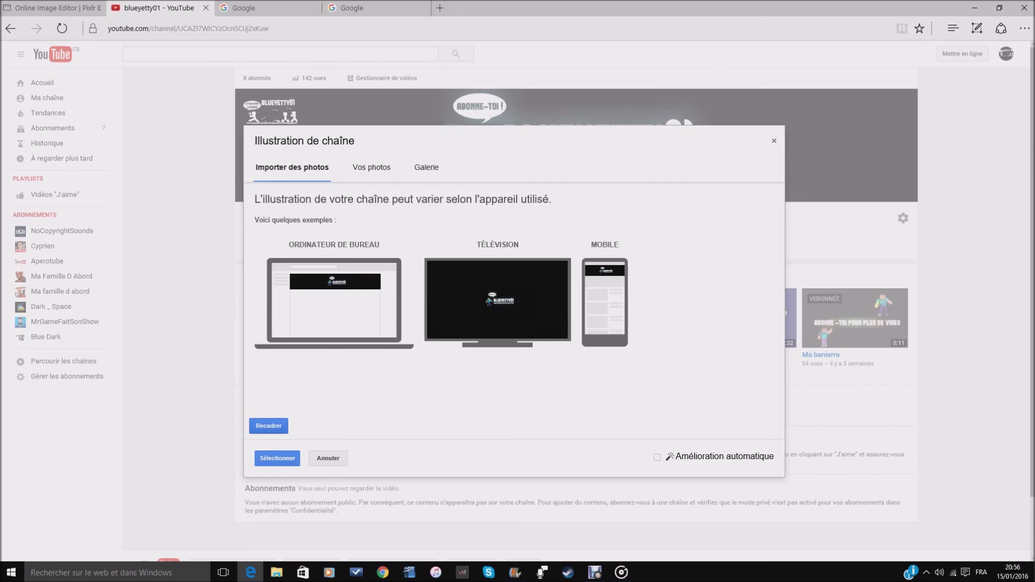
- Shrink the bvbvbv crop area slightly and shift it so Steve and the title sit inside the bright strip, then close the dialog
{"action": "left_click", "coordinate": [268, 426]}
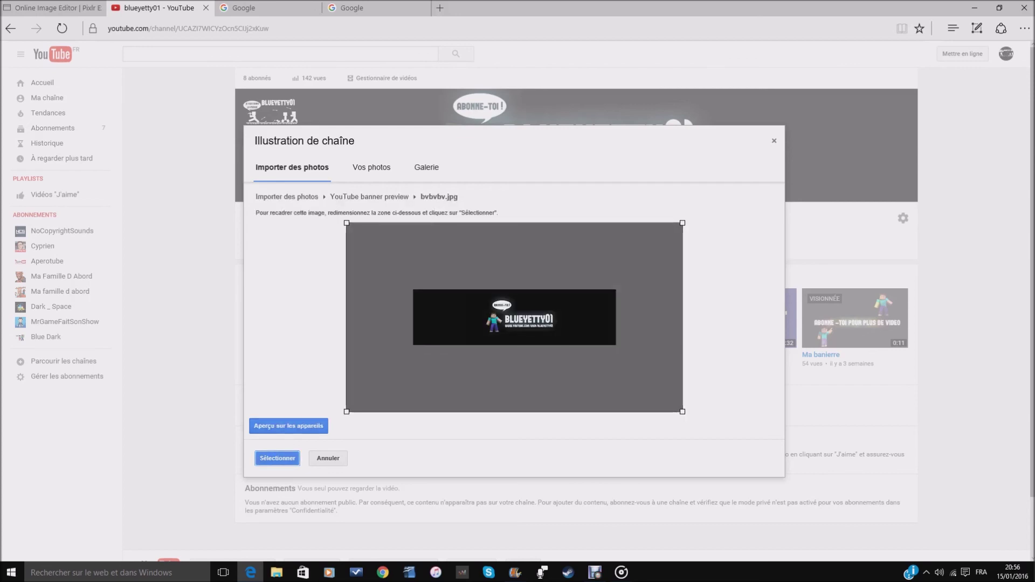
{"action": "left_click_drag", "start_coordinate": [682, 223], "coordinate": [652, 239]}
{"action": "left_click_drag", "start_coordinate": [499, 326], "coordinate": [529, 316]}
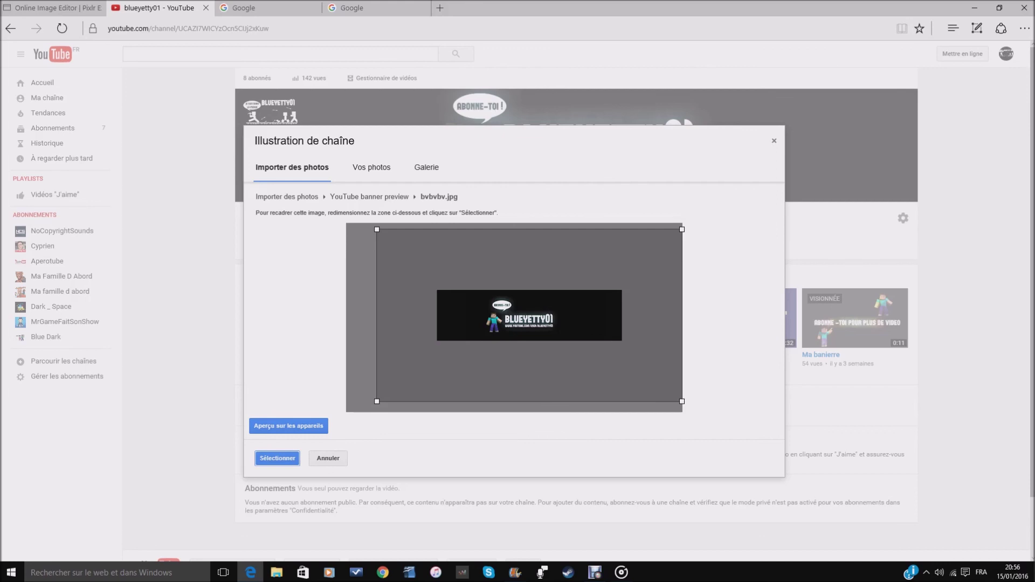
{"action": "left_click", "coordinate": [773, 141]}
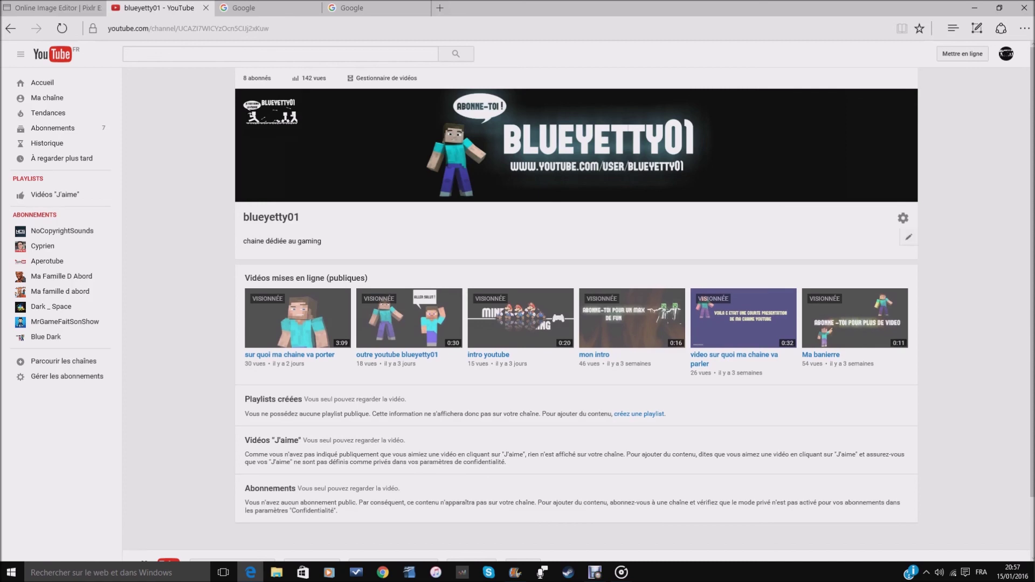
{"action": "left_click", "coordinate": [594, 573]}
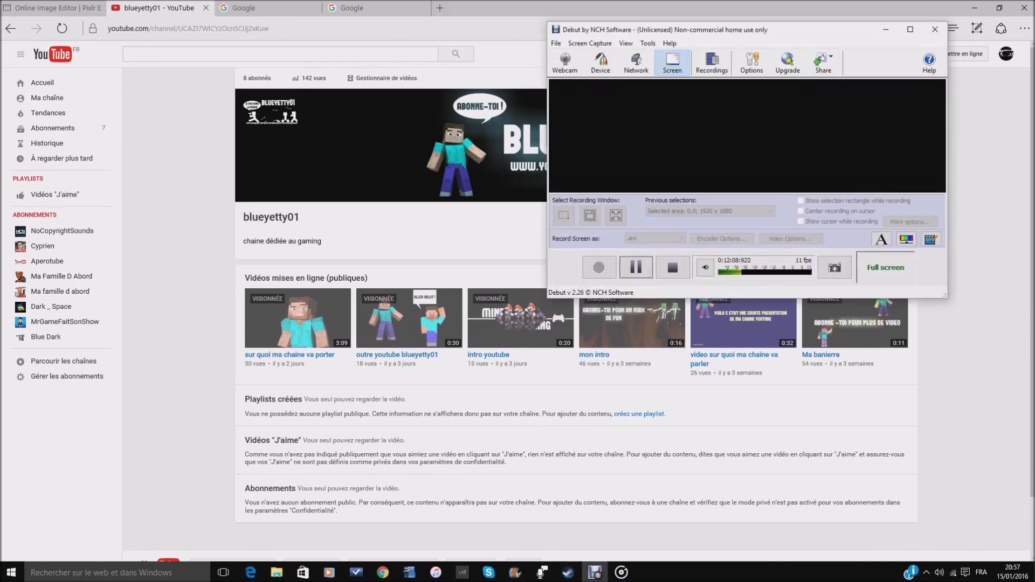